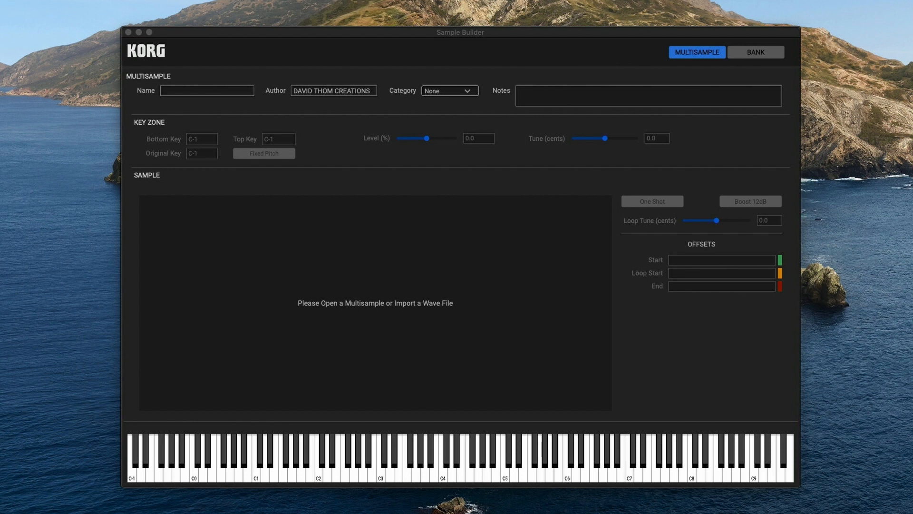
Step: Switch to the bank view and open the sample bank file DTC.korgbank
{"action": "left_click", "coordinate": [696, 49]}
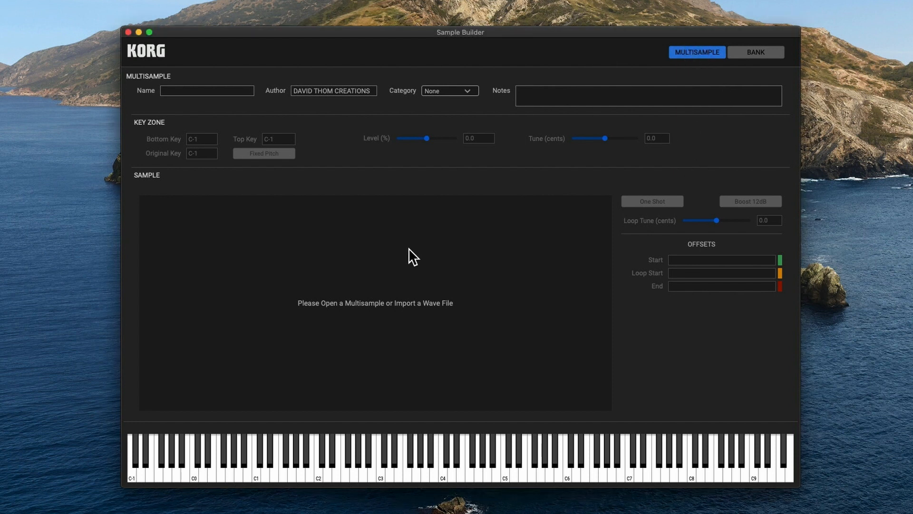
{"action": "left_click", "coordinate": [753, 52]}
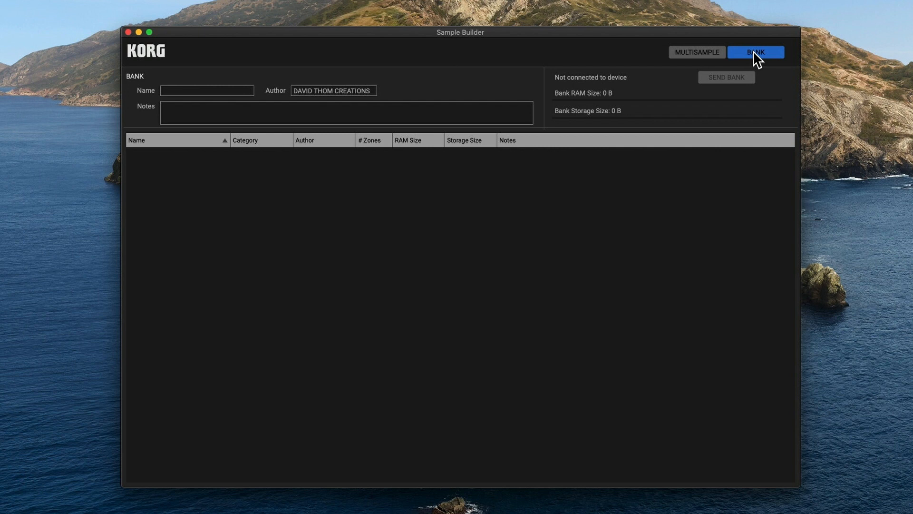
{"action": "key", "text": "super+o"}
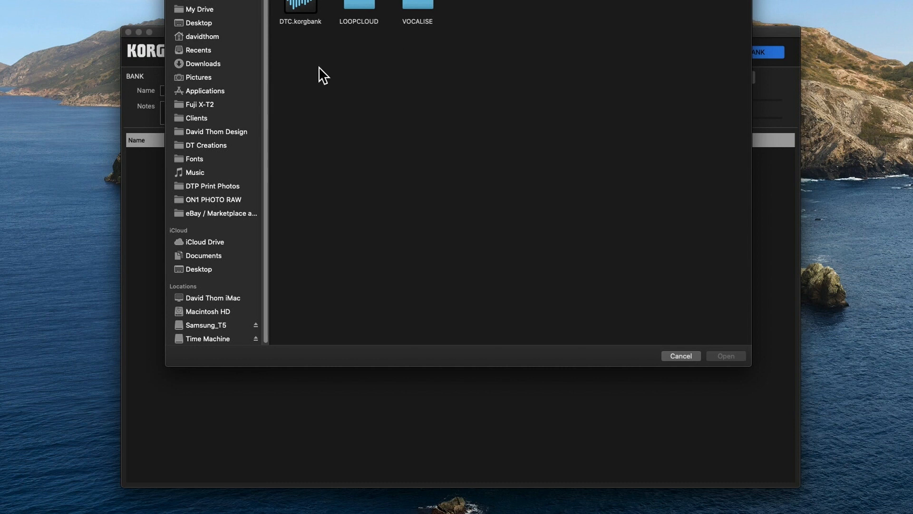
{"action": "left_click", "coordinate": [304, 4]}
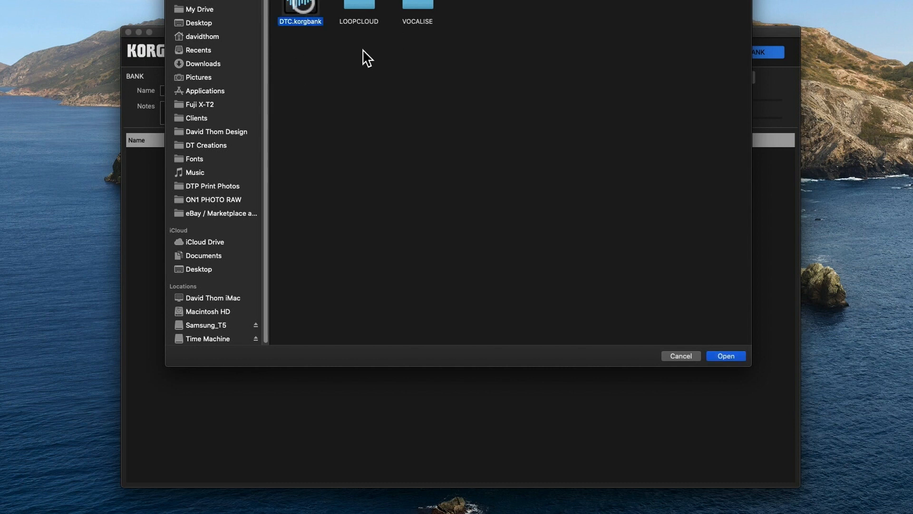
{"action": "left_click", "coordinate": [718, 356]}
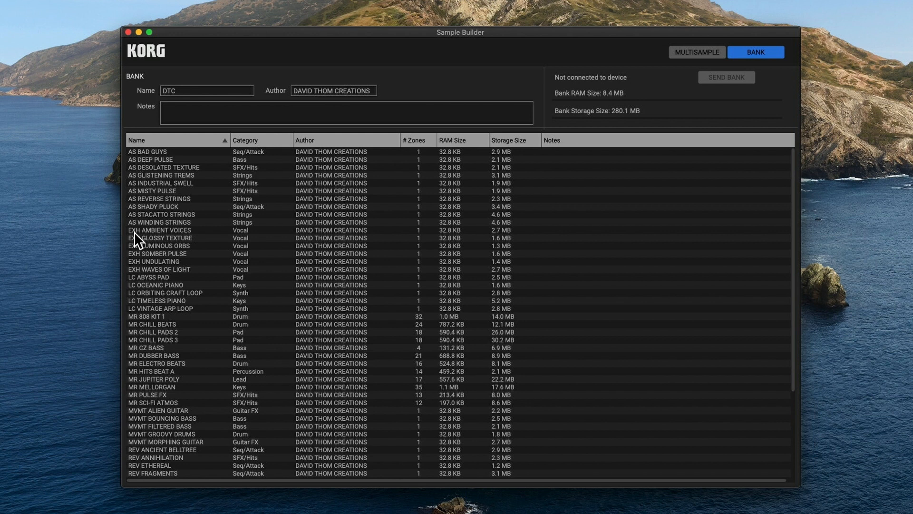
Step: Look through the bank's multisamples, then open AS BAD GUYS and audition it on two keys around C4
{"action": "scroll", "coordinate": [134, 233], "scroll_direction": "down", "scroll_amount": 1}
{"action": "scroll", "coordinate": [151, 327], "scroll_direction": "down", "scroll_amount": 1}
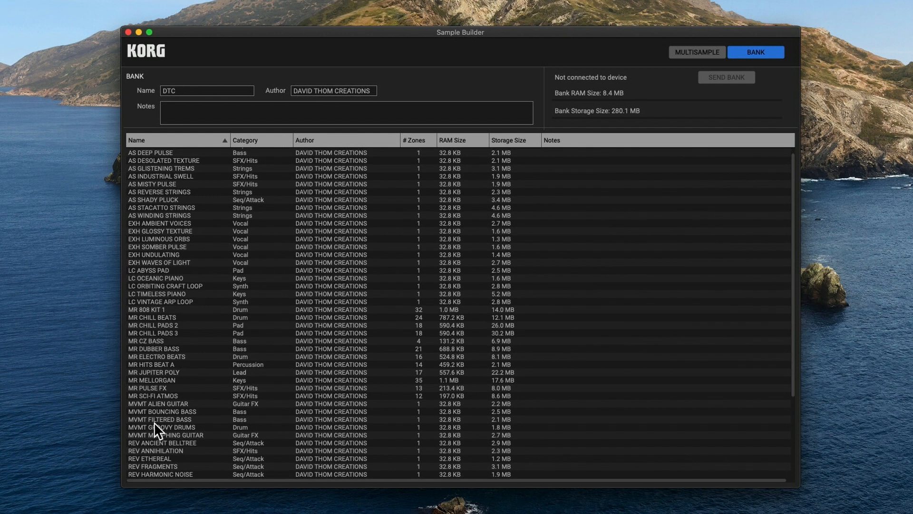
{"action": "scroll", "coordinate": [155, 450], "scroll_direction": "down", "scroll_amount": 5}
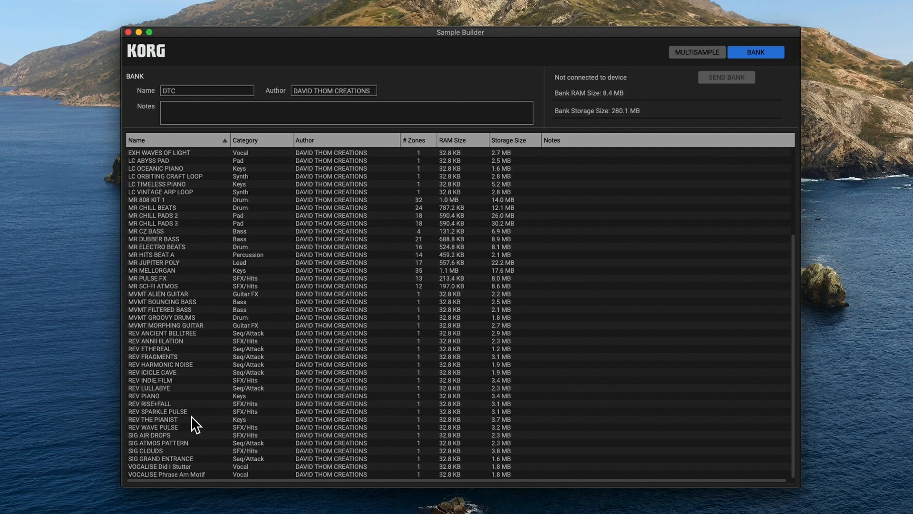
{"action": "scroll", "coordinate": [325, 204], "scroll_direction": "up", "scroll_amount": 5}
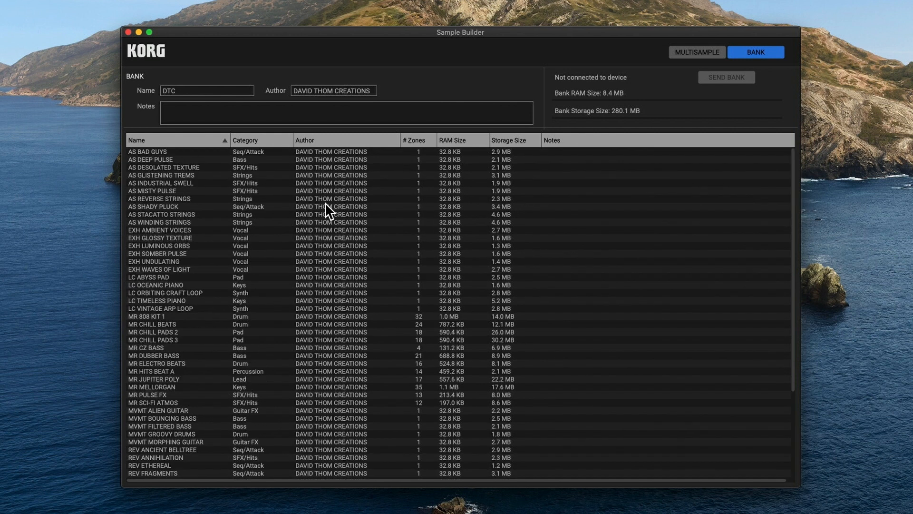
{"action": "double_click", "coordinate": [287, 148]}
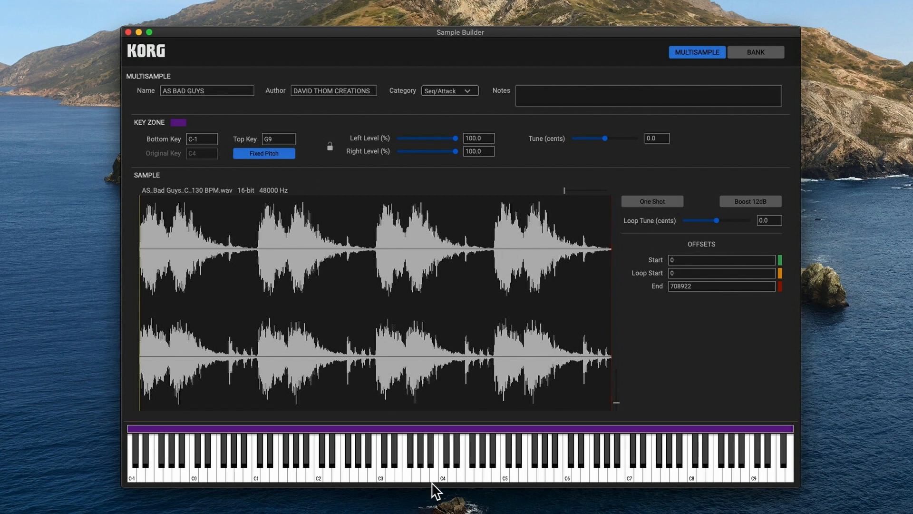
{"action": "left_click", "coordinate": [444, 474]}
{"action": "left_click", "coordinate": [401, 474]}
Step: Return to the bank list and open the drum multisample MR CHILL BEATS to view its key zones
{"action": "left_click", "coordinate": [746, 53]}
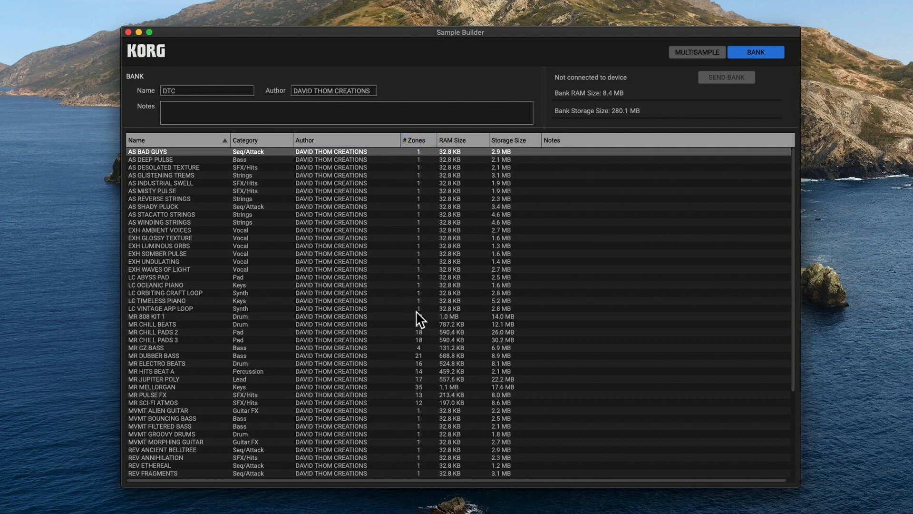
{"action": "scroll", "coordinate": [418, 298], "scroll_direction": "down", "scroll_amount": 1}
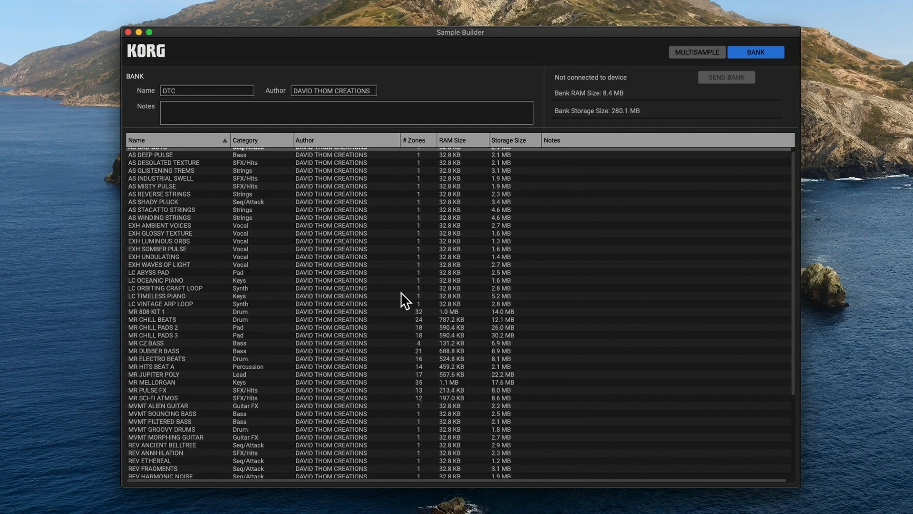
{"action": "scroll", "coordinate": [405, 301], "scroll_direction": "down", "scroll_amount": 1}
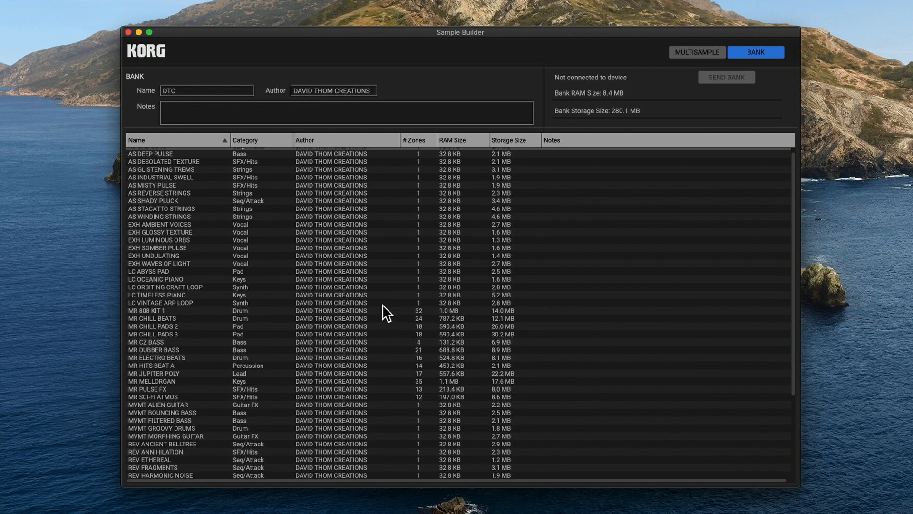
{"action": "scroll", "coordinate": [389, 311], "scroll_direction": "down", "scroll_amount": 5}
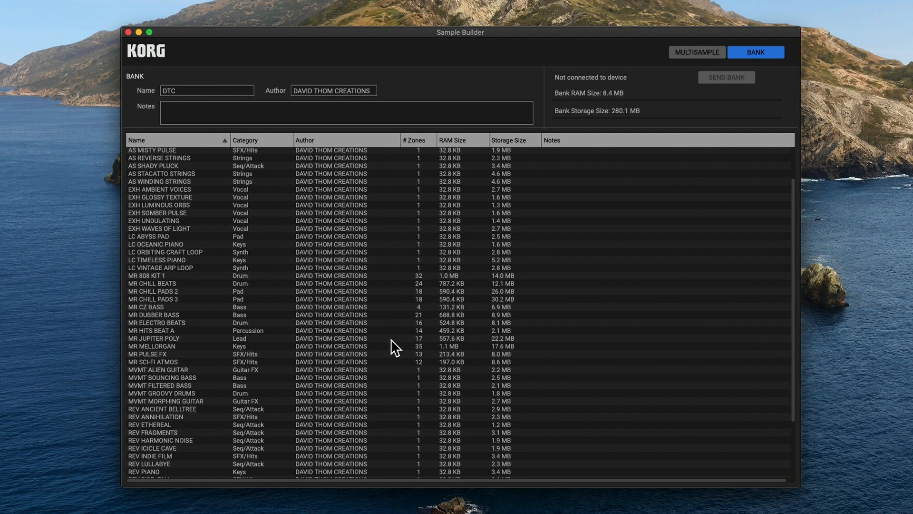
{"action": "scroll", "coordinate": [392, 329], "scroll_direction": "down", "scroll_amount": 5}
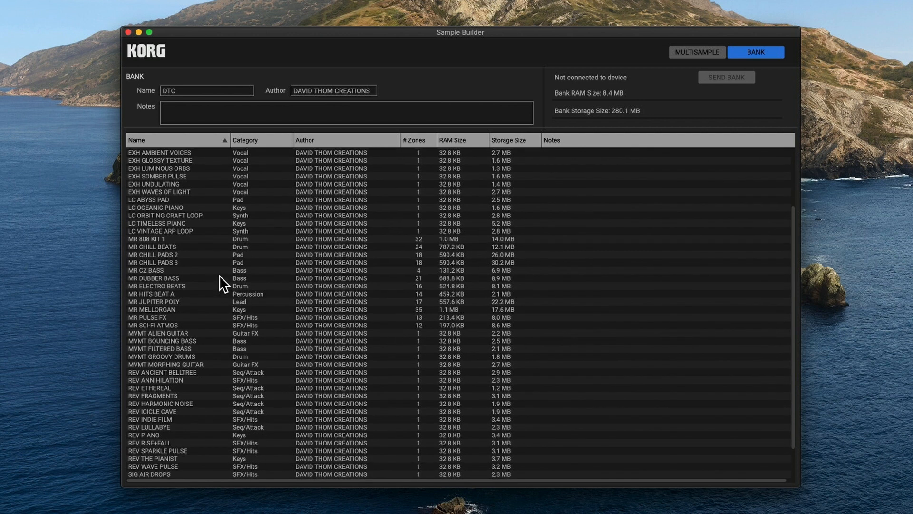
{"action": "double_click", "coordinate": [215, 245]}
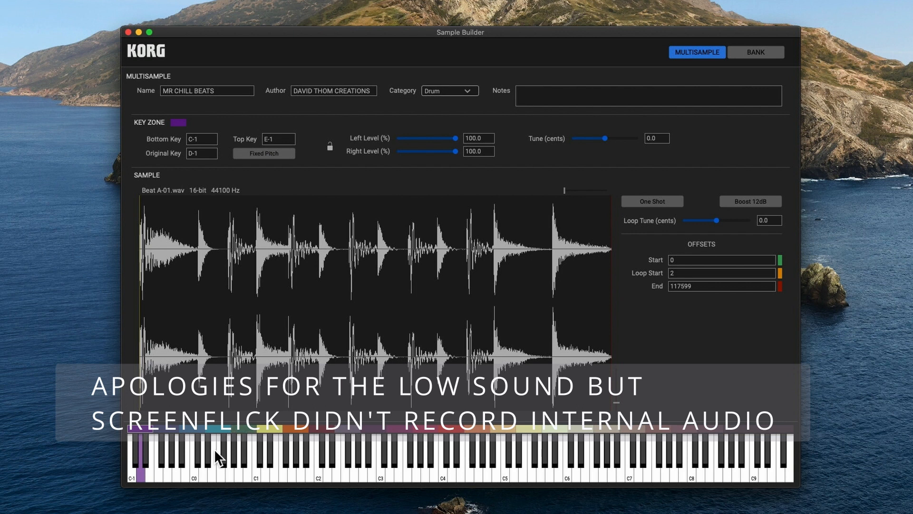
{"action": "left_click", "coordinate": [743, 52]}
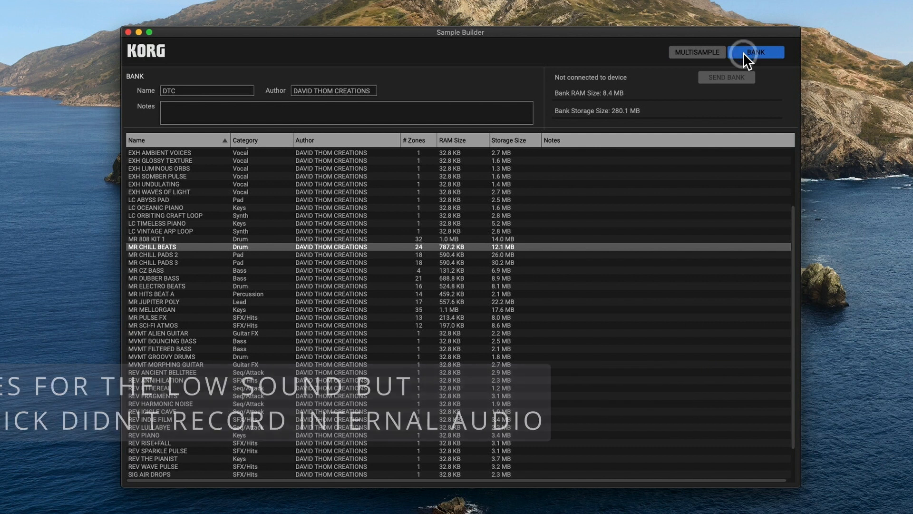
{"action": "left_click", "coordinate": [715, 52]}
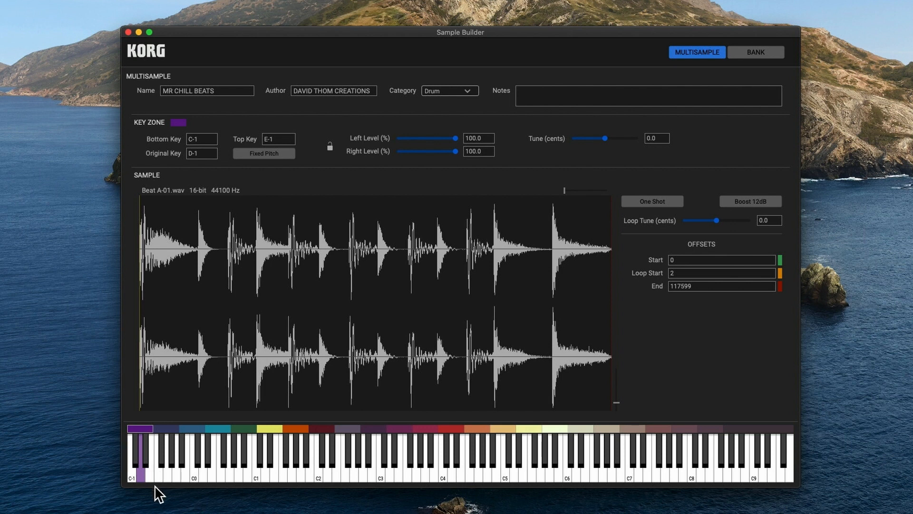
Step: Play keys in three different low-octave zones of MR CHILL BEATS to audition their samples
{"action": "left_click", "coordinate": [167, 476]}
{"action": "left_click", "coordinate": [230, 475]}
{"action": "left_click", "coordinate": [290, 473]}
Step: Compare how the Beat C-07 zone plays with One Shot enabled and with it disabled again
{"action": "left_click", "coordinate": [709, 428]}
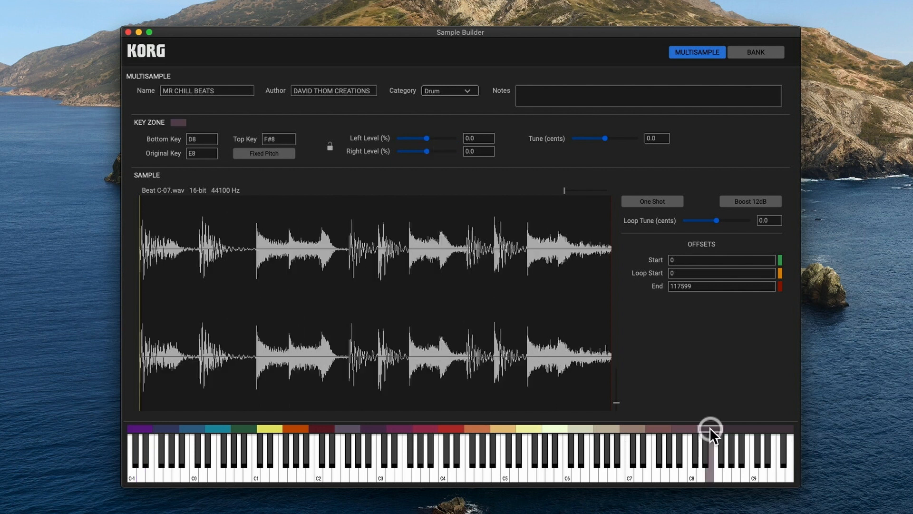
{"action": "left_click", "coordinate": [672, 201]}
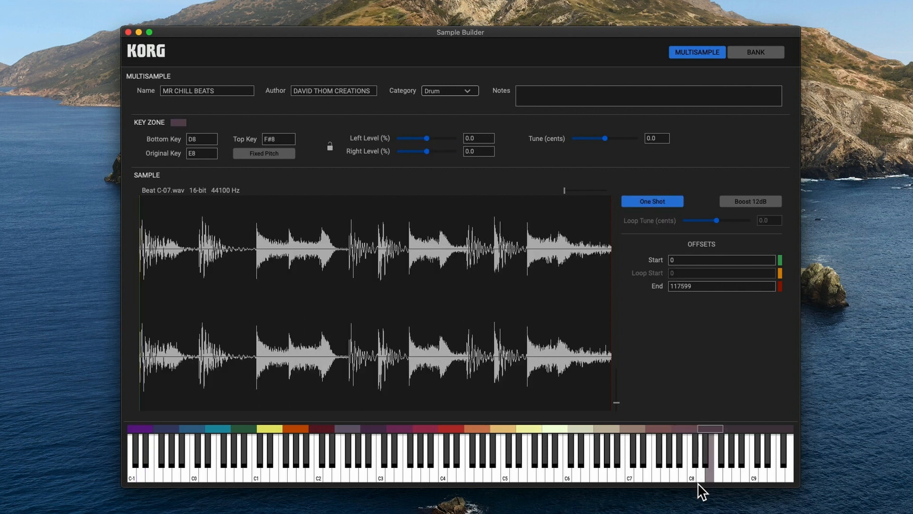
{"action": "left_click", "coordinate": [706, 474]}
{"action": "left_click", "coordinate": [675, 201]}
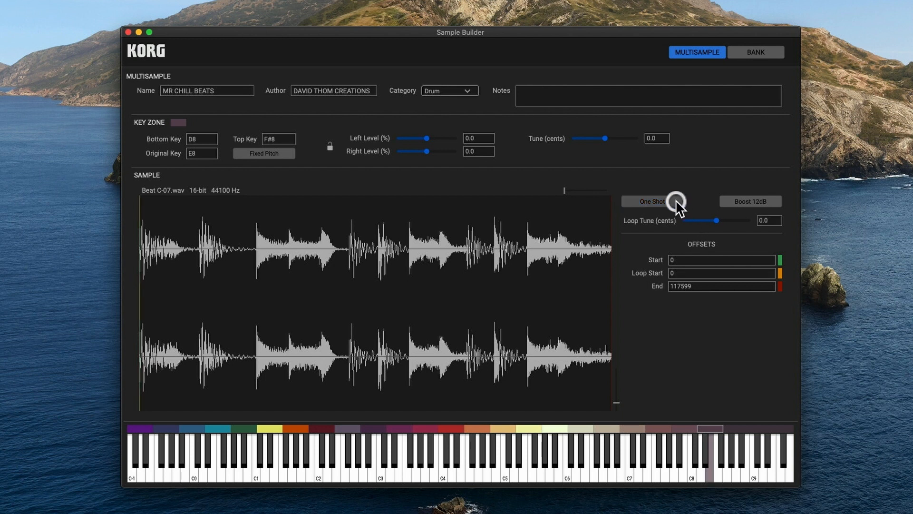
{"action": "left_click", "coordinate": [699, 473]}
{"action": "left_click", "coordinate": [717, 471]}
{"action": "left_click_drag", "start_coordinate": [427, 139], "coordinate": [462, 154]}
Step: Select the lowest key zones of MR CHILL BEATS one by one, from Beat A-01 up to Beat A-06, to inspect their samples
{"action": "left_click", "coordinate": [223, 426]}
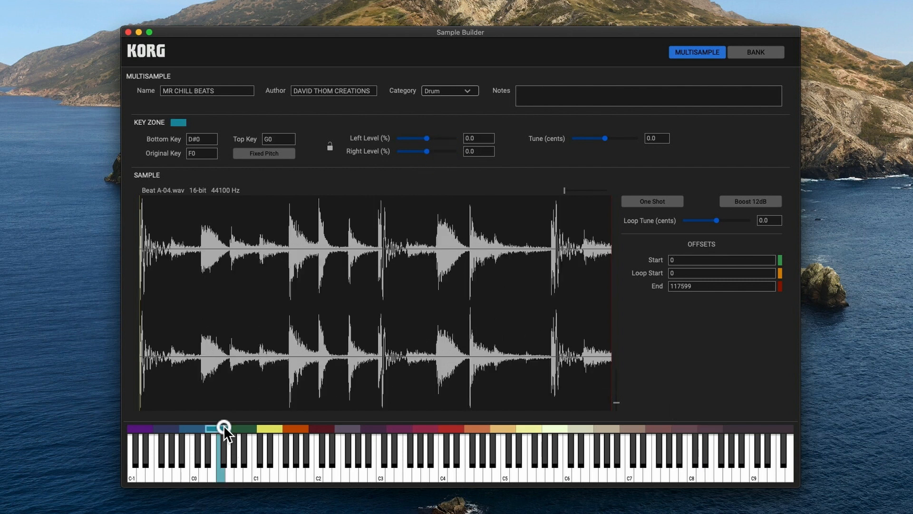
{"action": "left_click", "coordinate": [144, 429]}
{"action": "left_click", "coordinate": [167, 428]}
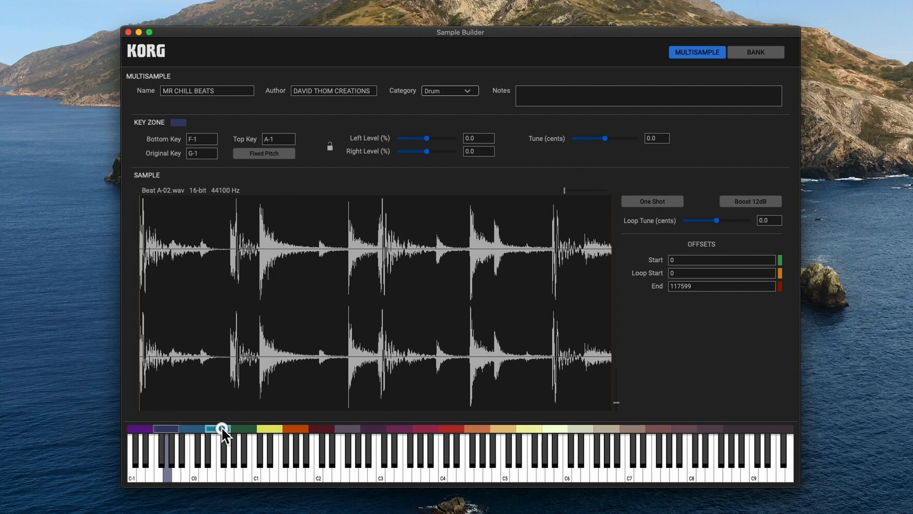
{"action": "left_click", "coordinate": [222, 428]}
{"action": "left_click", "coordinate": [185, 427]}
{"action": "left_click", "coordinate": [173, 427]}
{"action": "left_click", "coordinate": [140, 426]}
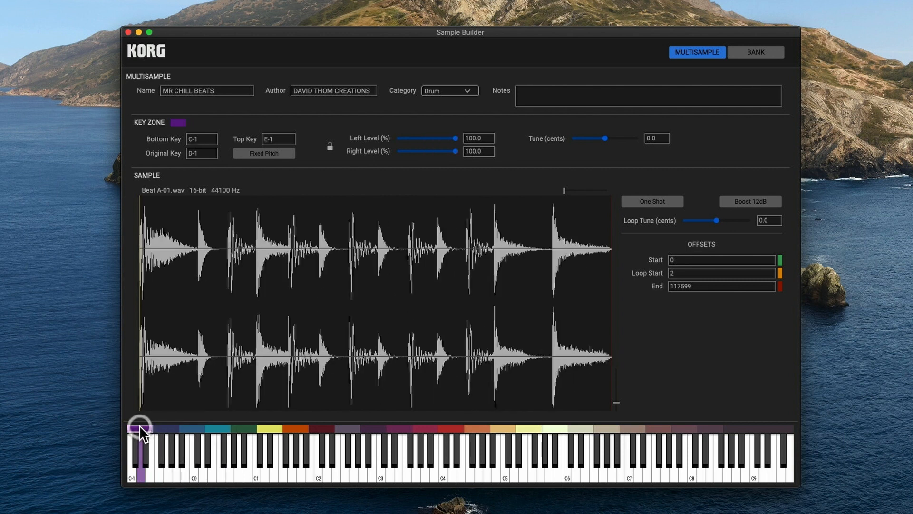
{"action": "left_click", "coordinate": [170, 430]}
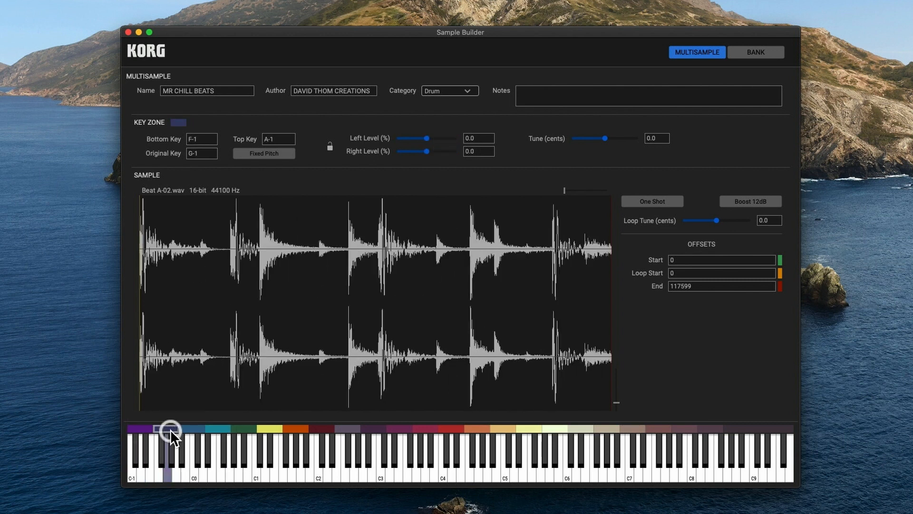
{"action": "left_click", "coordinate": [204, 430]}
{"action": "left_click", "coordinate": [224, 430]}
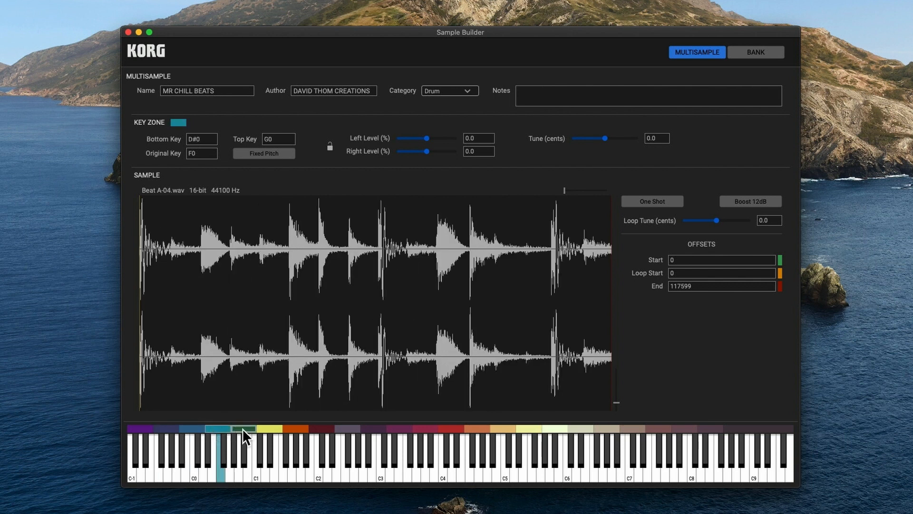
{"action": "left_click", "coordinate": [243, 428]}
{"action": "left_click", "coordinate": [265, 429]}
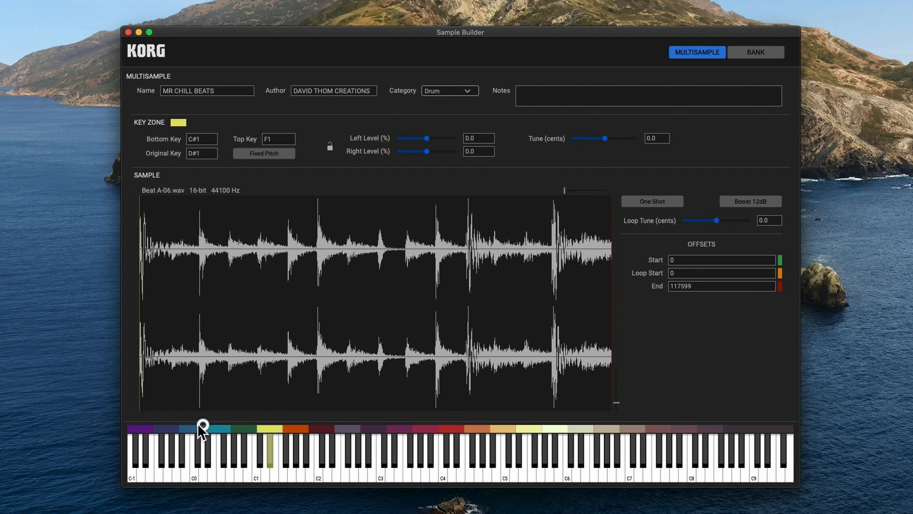
{"action": "left_click", "coordinate": [151, 428]}
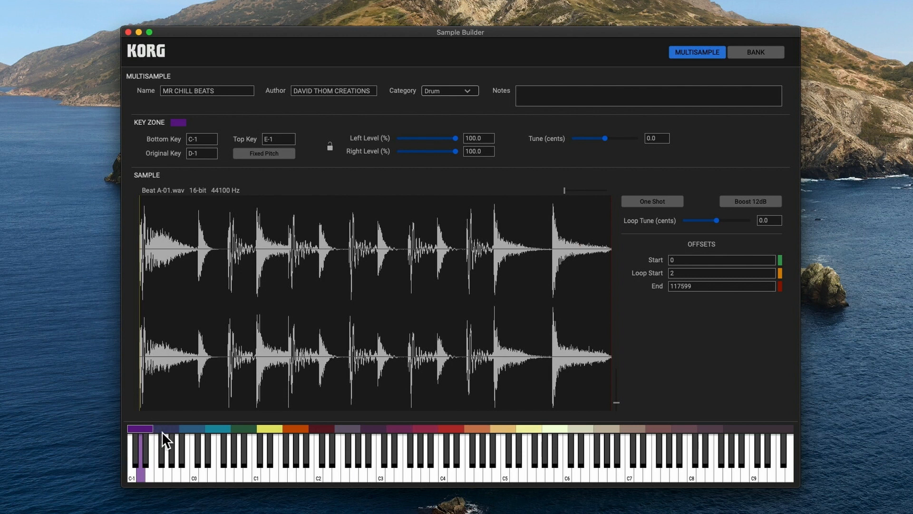
{"action": "left_click", "coordinate": [166, 429]}
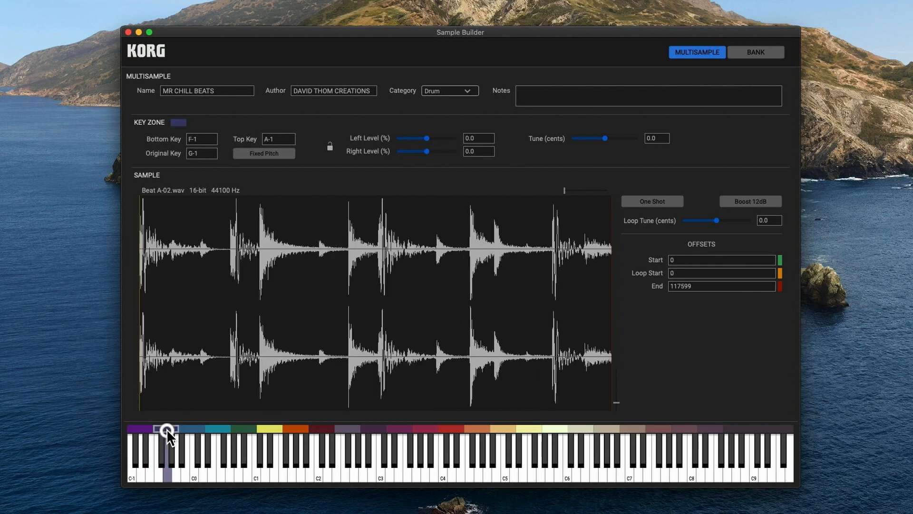
{"action": "left_click", "coordinate": [195, 426]}
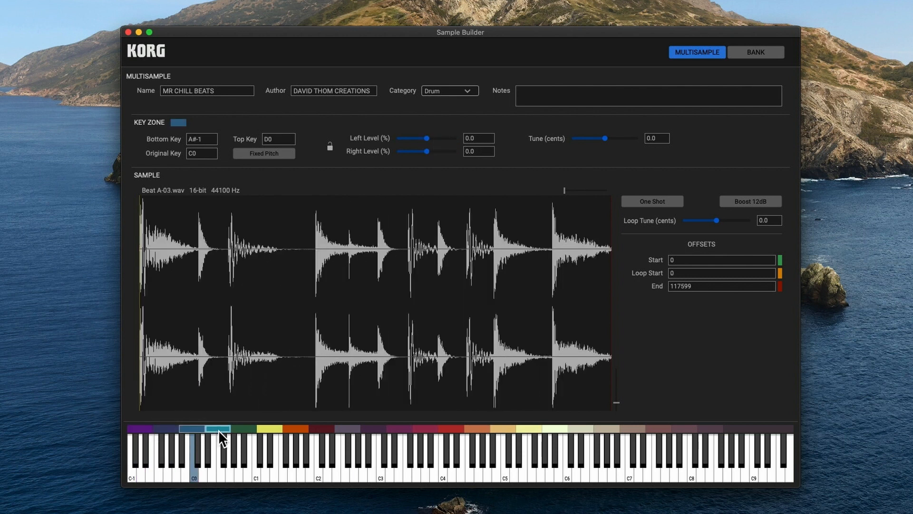
{"action": "left_click", "coordinate": [218, 429]}
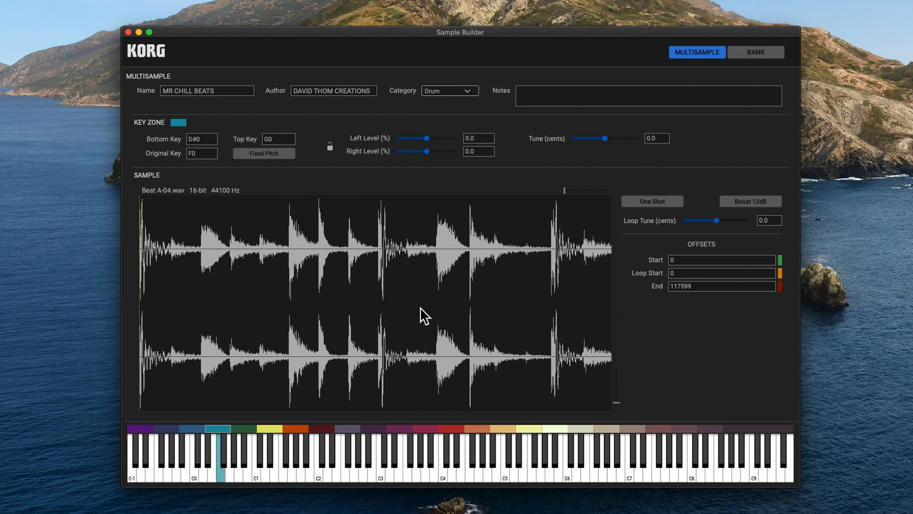
Step: Open the MVMT ALIEN GUITAR multisample from the bank and set its key zone's bottom key to C2
{"action": "left_click", "coordinate": [758, 50]}
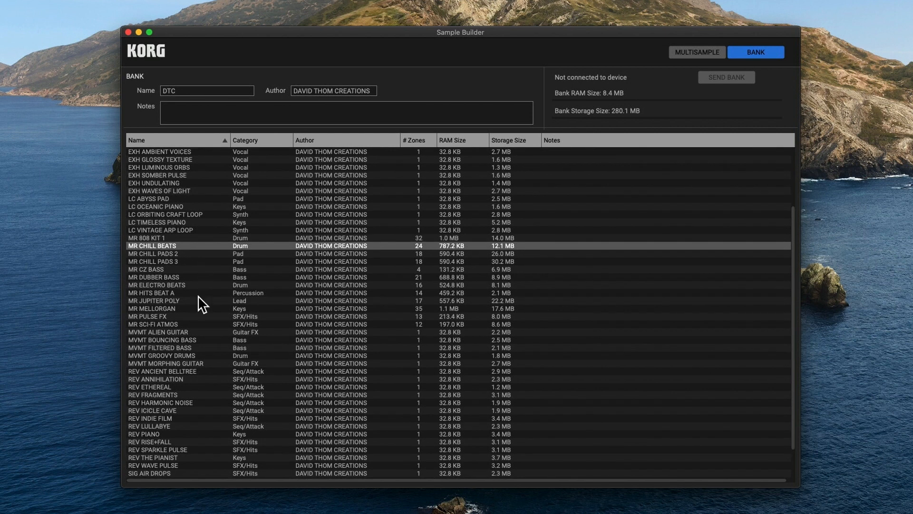
{"action": "scroll", "coordinate": [202, 346], "scroll_direction": "down", "scroll_amount": 3}
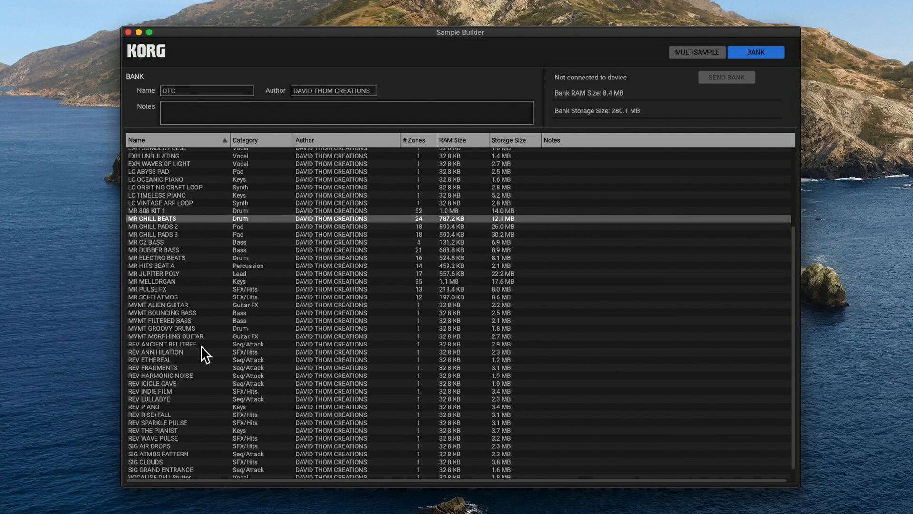
{"action": "scroll", "coordinate": [209, 336], "scroll_direction": "down", "scroll_amount": 1}
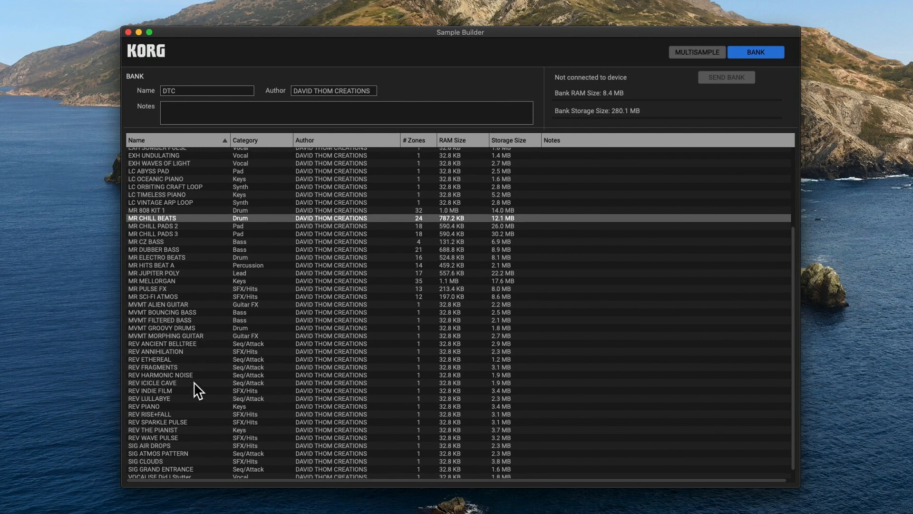
{"action": "double_click", "coordinate": [201, 303]}
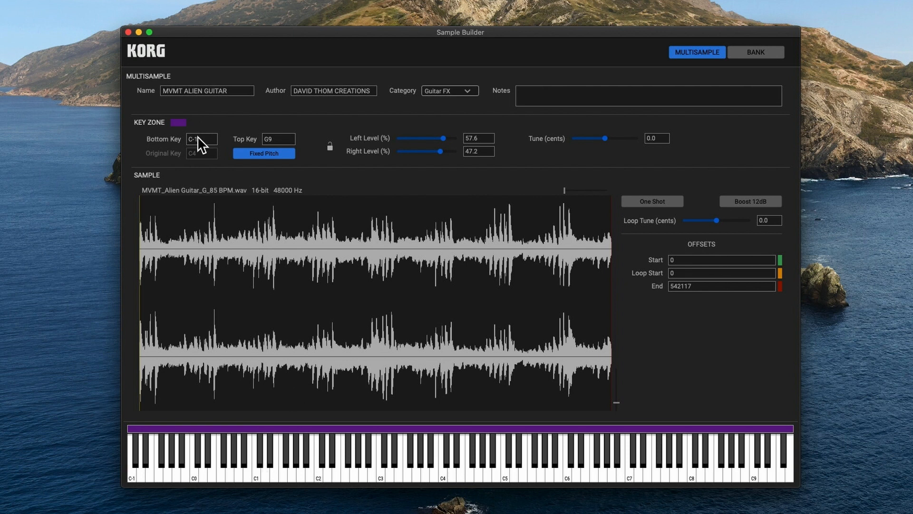
{"action": "left_click_drag", "start_coordinate": [193, 141], "coordinate": [196, 106]}
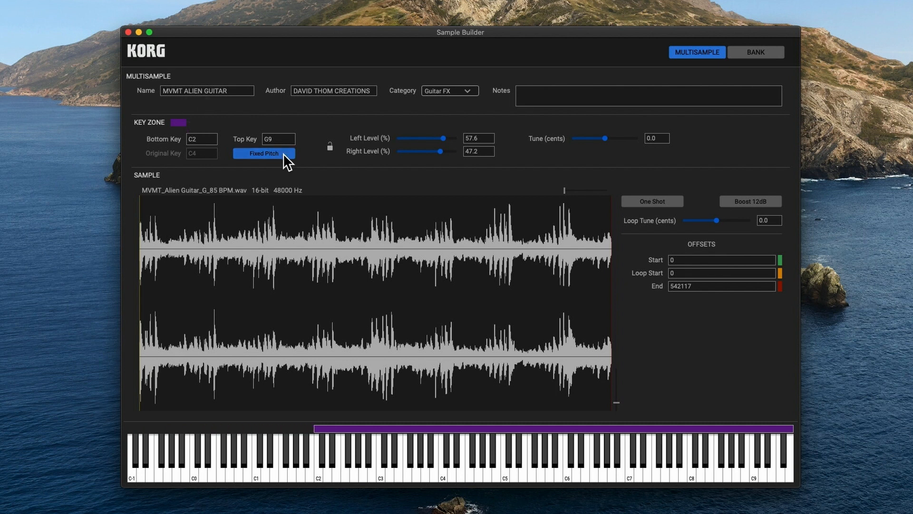
Step: Set the MVMT ALIEN GUITAR zone's top key to C5 and play low, middle and high keys within the zone
{"action": "left_click_drag", "start_coordinate": [284, 135], "coordinate": [282, 193]}
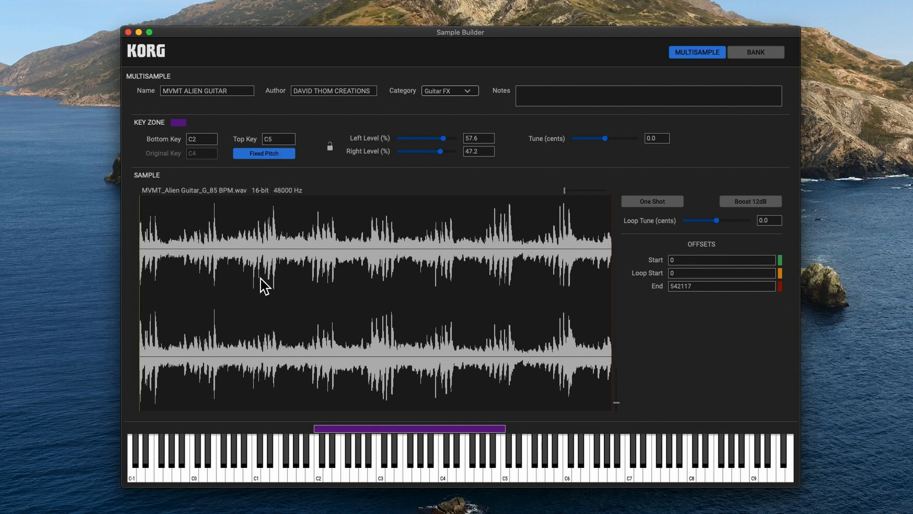
{"action": "left_click", "coordinate": [336, 474]}
{"action": "left_click", "coordinate": [408, 476]}
{"action": "left_click", "coordinate": [483, 468]}
Step: Turn off Fixed Pitch for the guitar zone and play C2, a slightly higher key and C4
{"action": "left_click", "coordinate": [252, 154]}
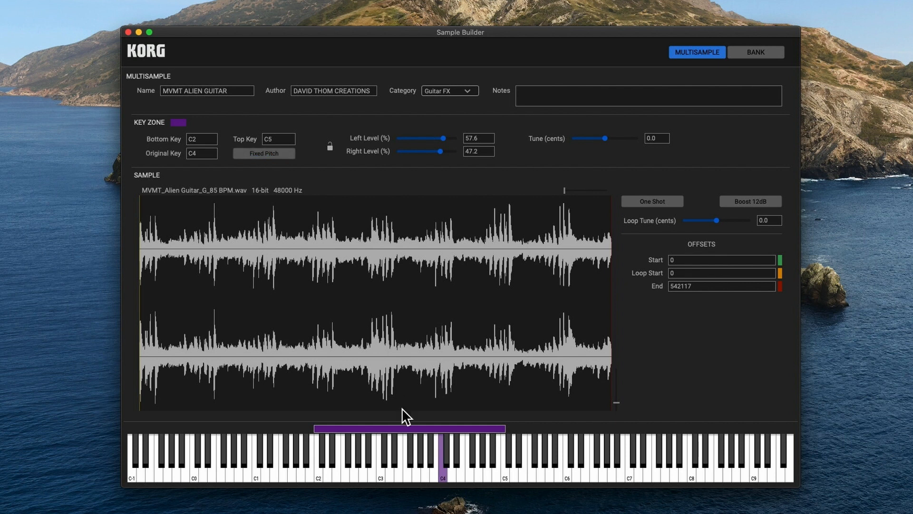
{"action": "left_click", "coordinate": [320, 475]}
{"action": "left_click", "coordinate": [342, 472]}
{"action": "left_click", "coordinate": [443, 476]}
Step: Set the guitar zone's original key to C3, play that key, and lower the top key to C#4
{"action": "left_click_drag", "start_coordinate": [202, 153], "coordinate": [202, 171]}
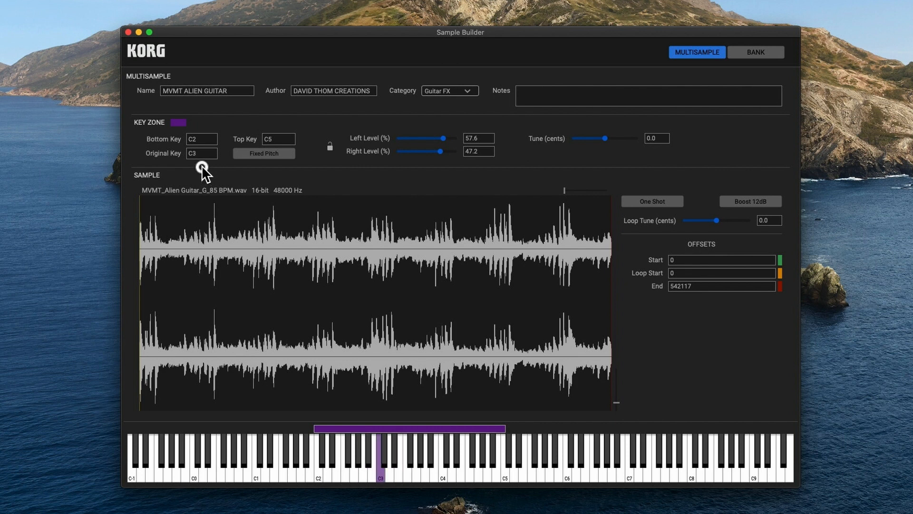
{"action": "left_click", "coordinate": [383, 469]}
{"action": "left_click_drag", "start_coordinate": [276, 135], "coordinate": [276, 146]}
Step: Play keys above and below C3 in the guitar zone, and turn Fixed Pitch back on
{"action": "left_click_drag", "start_coordinate": [393, 473], "coordinate": [420, 474]}
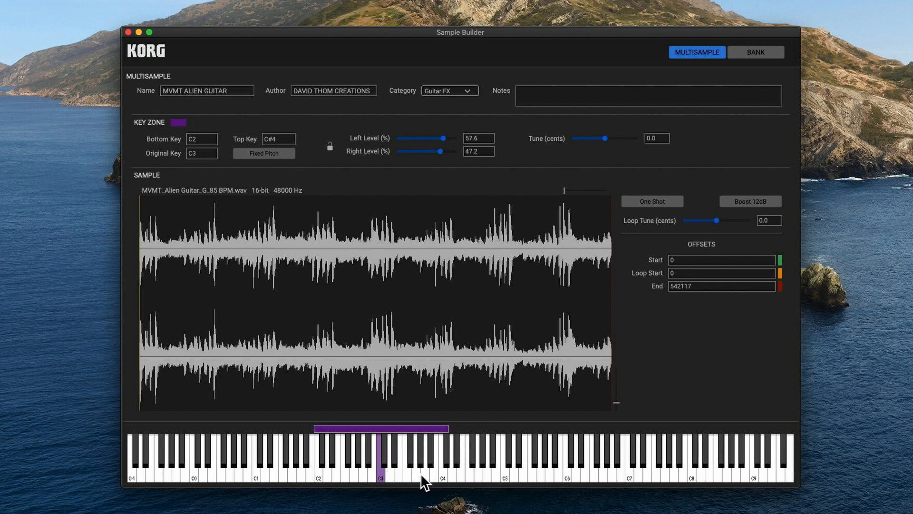
{"action": "left_click", "coordinate": [433, 474]}
{"action": "mouse_move", "coordinate": [432, 472]}
{"action": "left_mouse_down"}
{"action": "mouse_move", "coordinate": [415, 473]}
{"action": "mouse_move", "coordinate": [440, 475]}
{"action": "left_mouse_up"}
{"action": "left_click", "coordinate": [369, 475]}
{"action": "left_click", "coordinate": [364, 475]}
{"action": "left_click", "coordinate": [354, 474]}
{"action": "left_click_drag", "start_coordinate": [355, 475], "coordinate": [381, 475]}
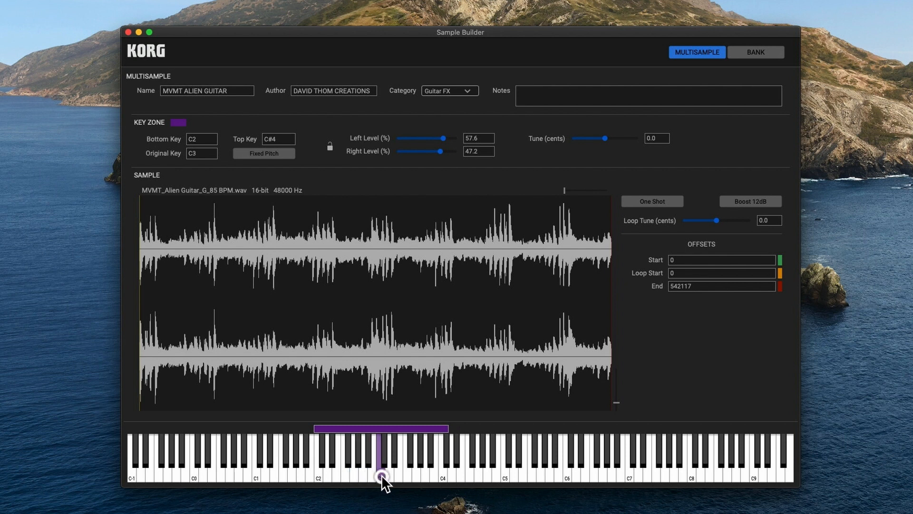
{"action": "left_click", "coordinate": [275, 152]}
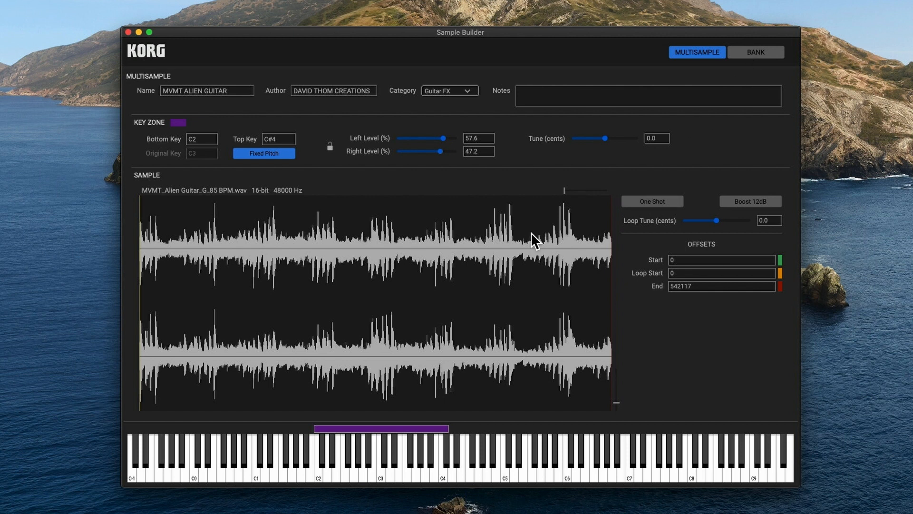
Step: Return to the bank and open the MR CZ BASS multisample
{"action": "left_click", "coordinate": [753, 53]}
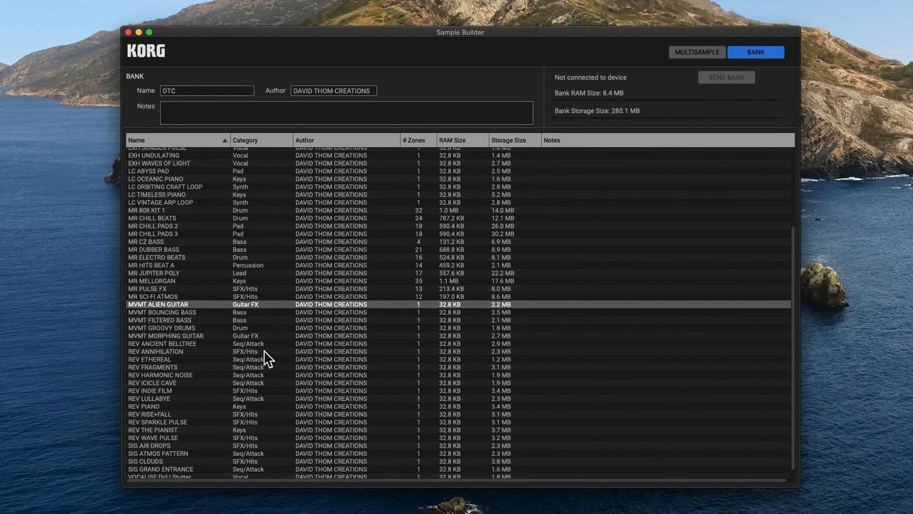
{"action": "scroll", "coordinate": [264, 351], "scroll_direction": "down", "scroll_amount": 1}
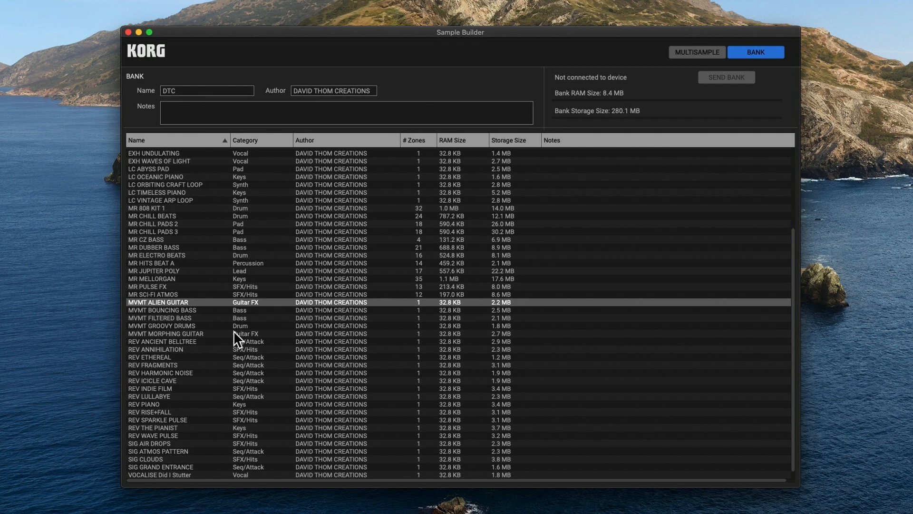
{"action": "double_click", "coordinate": [211, 239]}
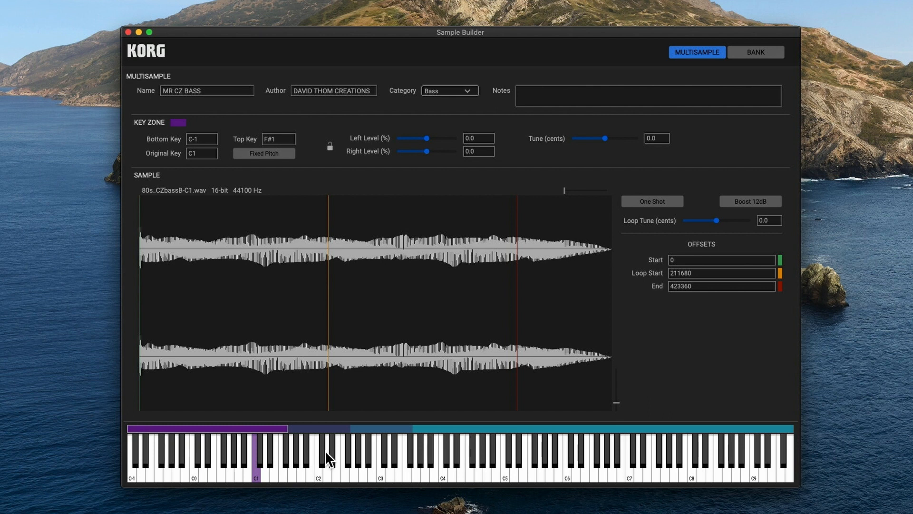
Step: Audition MR CZ BASS across its key zones and set the lowest zone's original key to C2
{"action": "left_click", "coordinate": [257, 471]}
{"action": "left_click", "coordinate": [258, 471]}
{"action": "left_click", "coordinate": [265, 472]}
{"action": "left_click", "coordinate": [270, 473]}
{"action": "left_click_drag", "start_coordinate": [270, 472], "coordinate": [424, 475]}
{"action": "left_click_drag", "start_coordinate": [248, 475], "coordinate": [219, 474]}
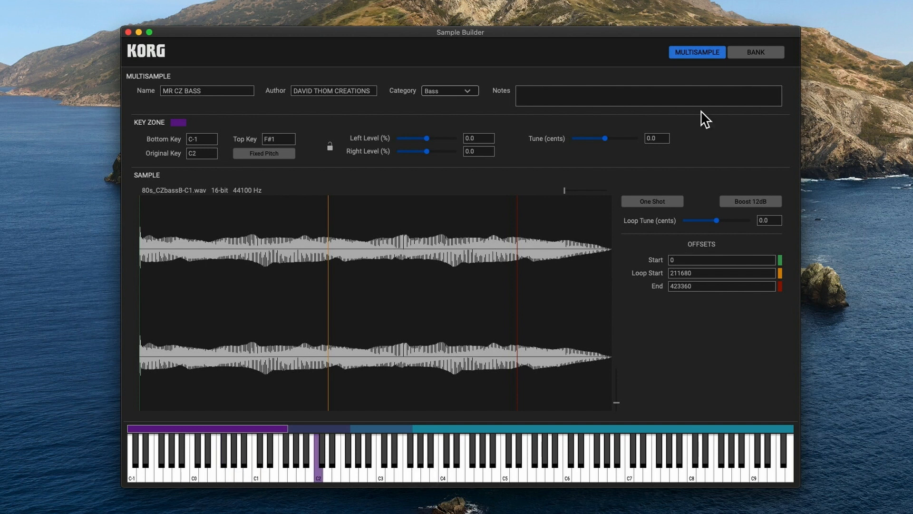
Step: Open the MR 808 KIT 1 multisample from the bank and play keys in six of its zones
{"action": "left_click", "coordinate": [757, 50]}
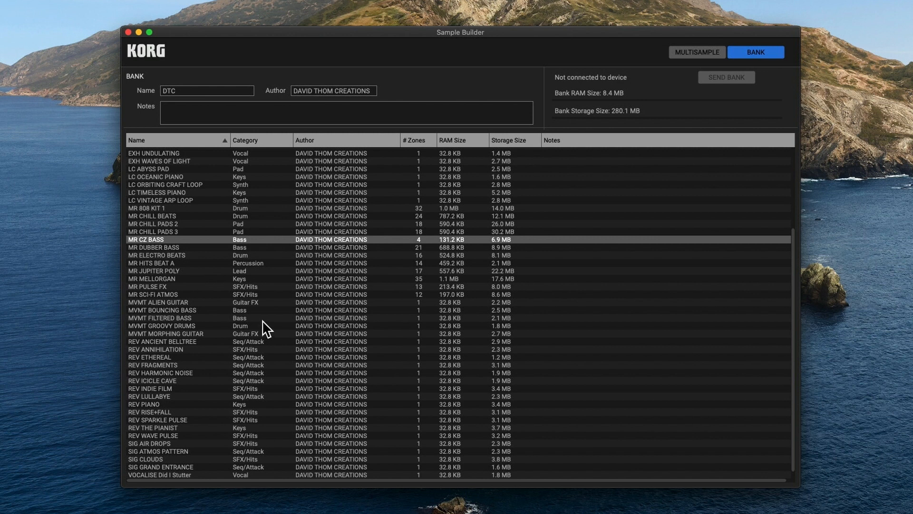
{"action": "double_click", "coordinate": [181, 208]}
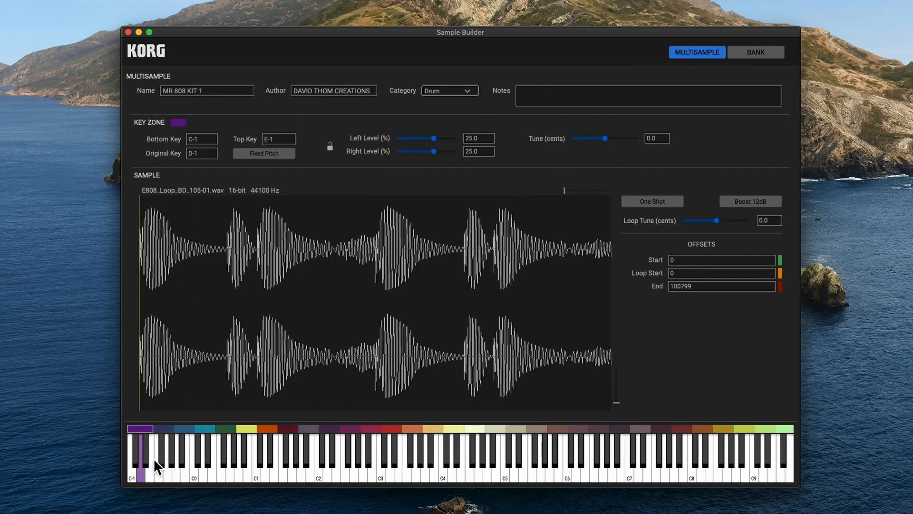
{"action": "left_click", "coordinate": [199, 469]}
{"action": "left_click", "coordinate": [305, 475]}
{"action": "left_click", "coordinate": [382, 472]}
{"action": "left_click", "coordinate": [447, 469]}
{"action": "left_click", "coordinate": [522, 473]}
{"action": "left_click", "coordinate": [547, 472]}
Step: Return to the bank, switch to Finder and inspect the CZ Bass A samples, including C1 and C4, before collapsing the Multisamples folder
{"action": "left_click", "coordinate": [753, 52]}
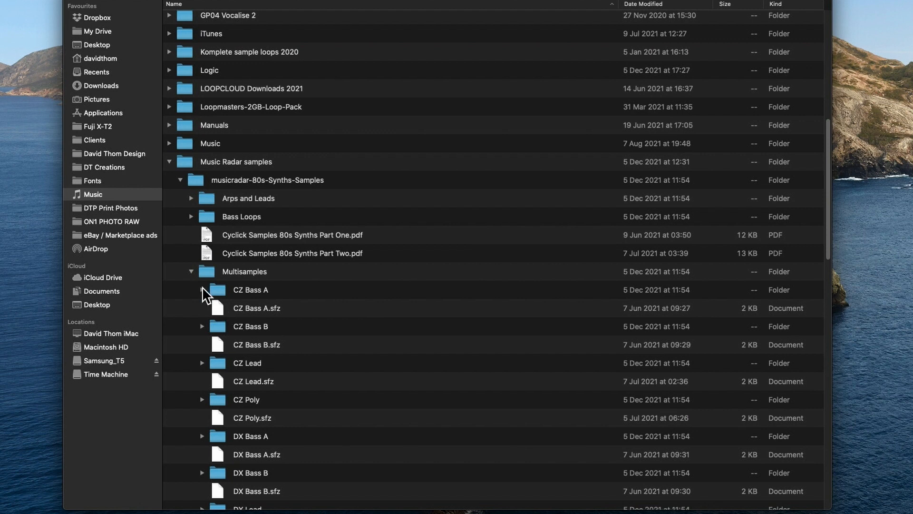
{"action": "left_click", "coordinate": [202, 288]}
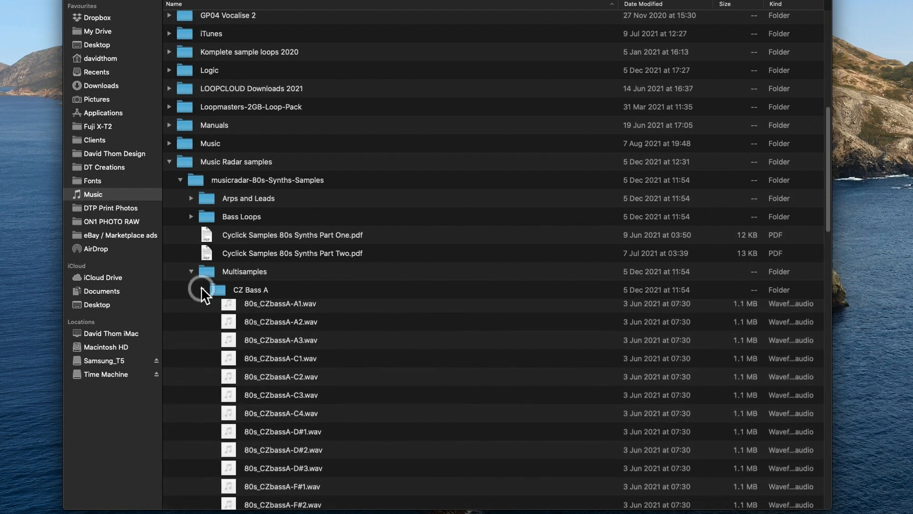
{"action": "scroll", "coordinate": [406, 347], "scroll_direction": "down", "scroll_amount": 2}
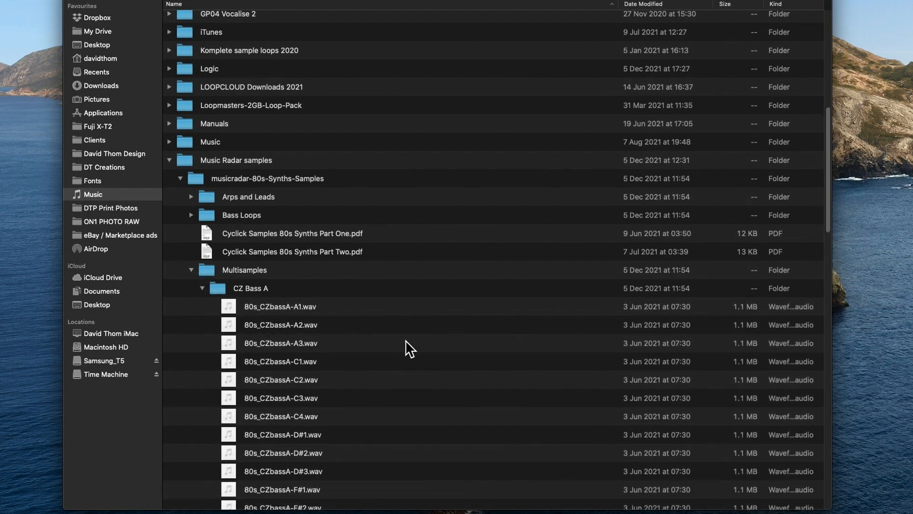
{"action": "left_click", "coordinate": [319, 332]}
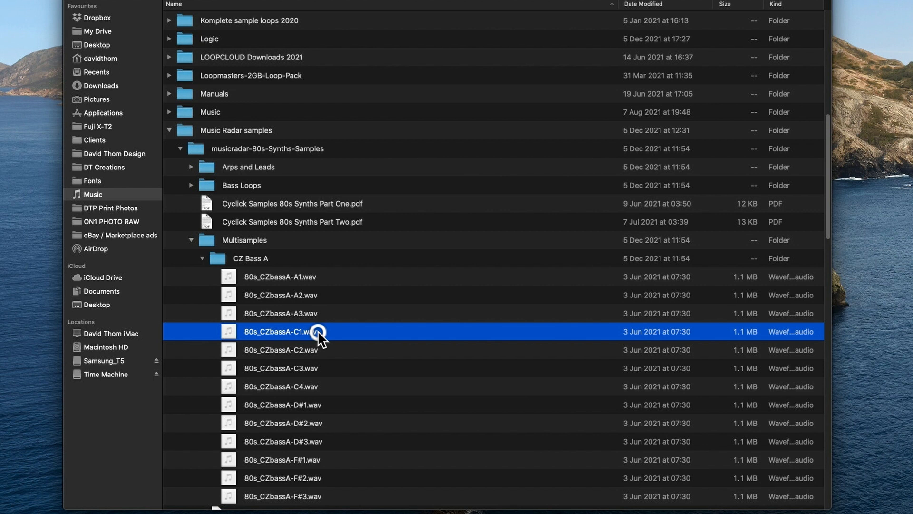
{"action": "left_click", "coordinate": [310, 386]}
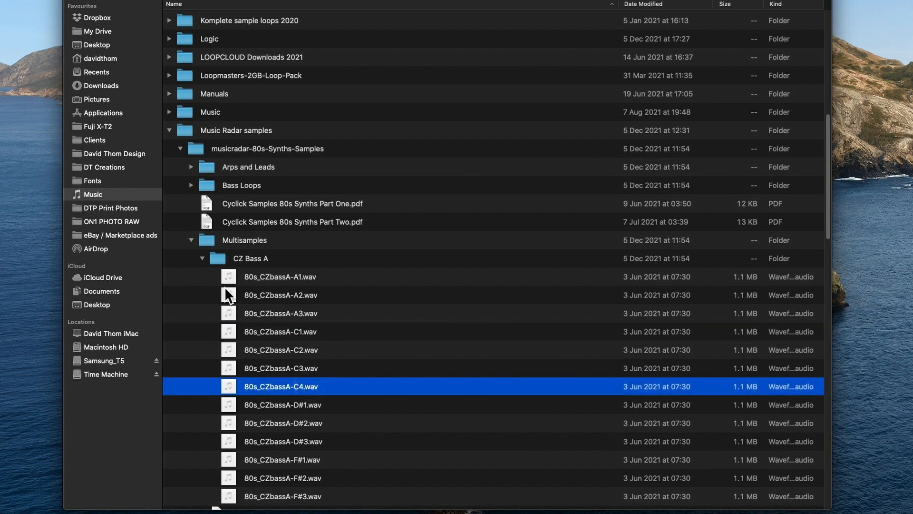
{"action": "left_click", "coordinate": [202, 258]}
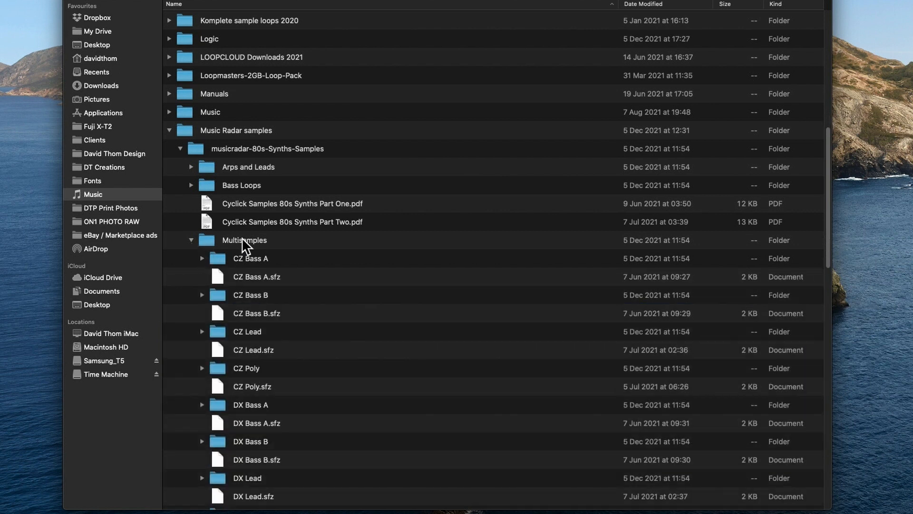
{"action": "left_click", "coordinate": [192, 240]}
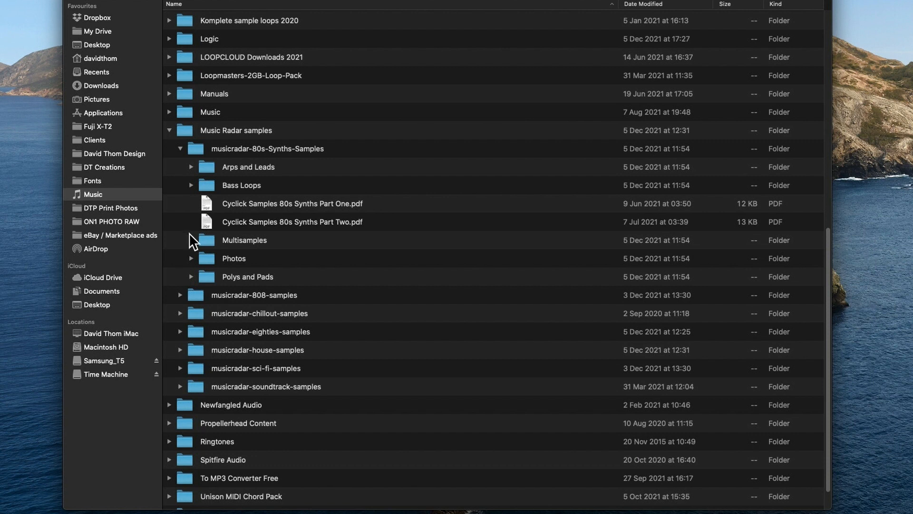
Step: Look through the Loops samples of the musicradar-808-samples folder, including 95bpm, and collapse the folders again
{"action": "left_click", "coordinate": [181, 295]}
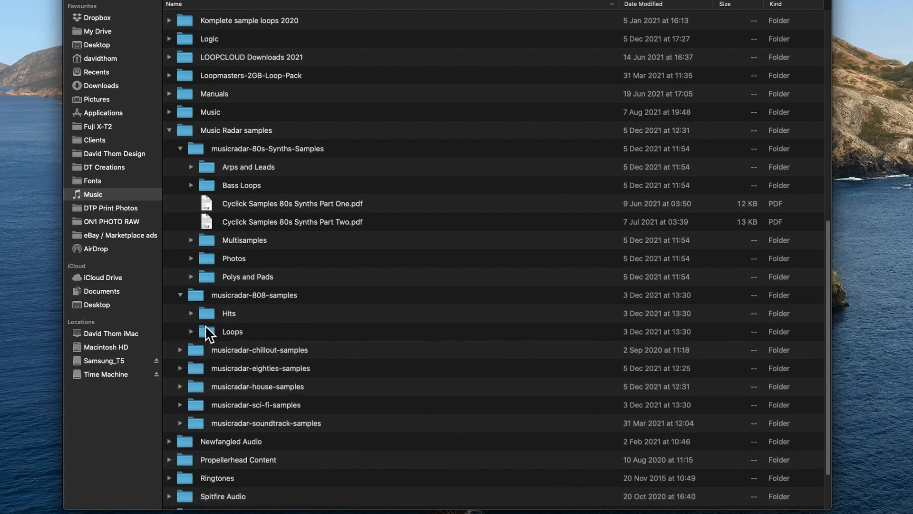
{"action": "left_click", "coordinate": [191, 313]}
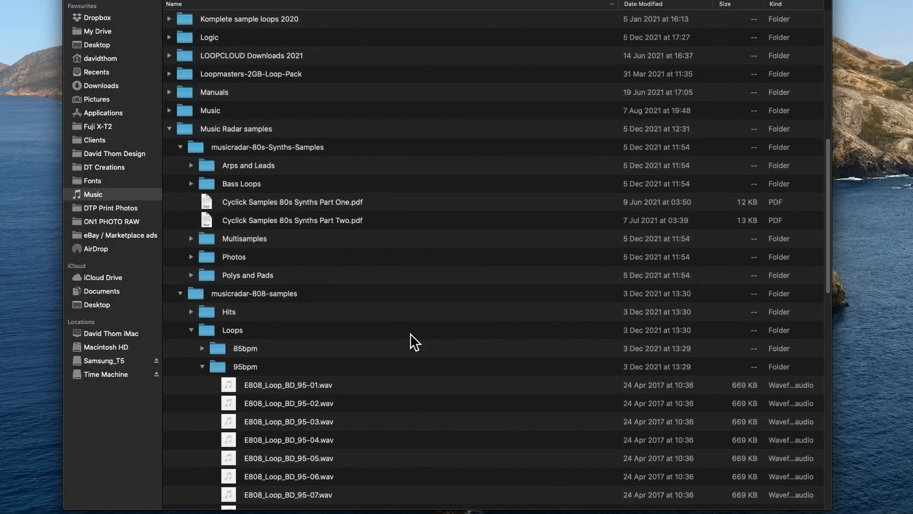
{"action": "scroll", "coordinate": [415, 341], "scroll_direction": "down", "scroll_amount": 3}
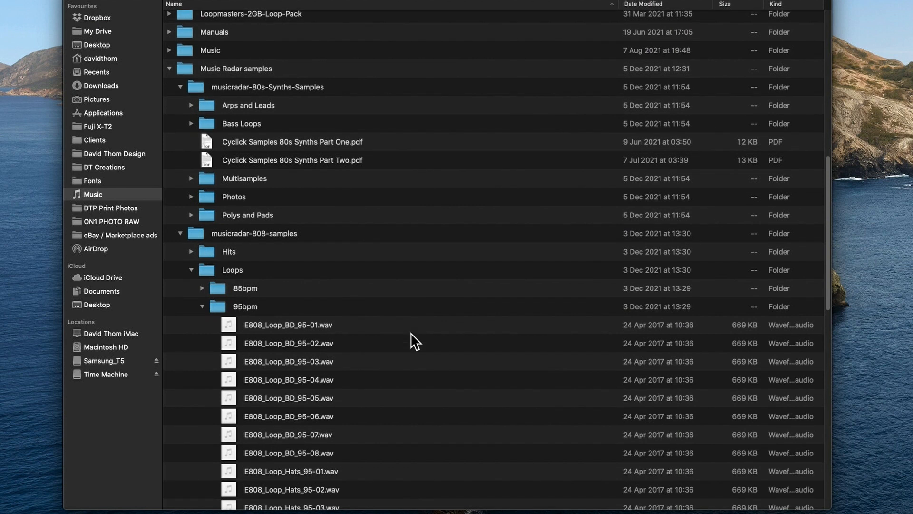
{"action": "left_click", "coordinate": [202, 307]}
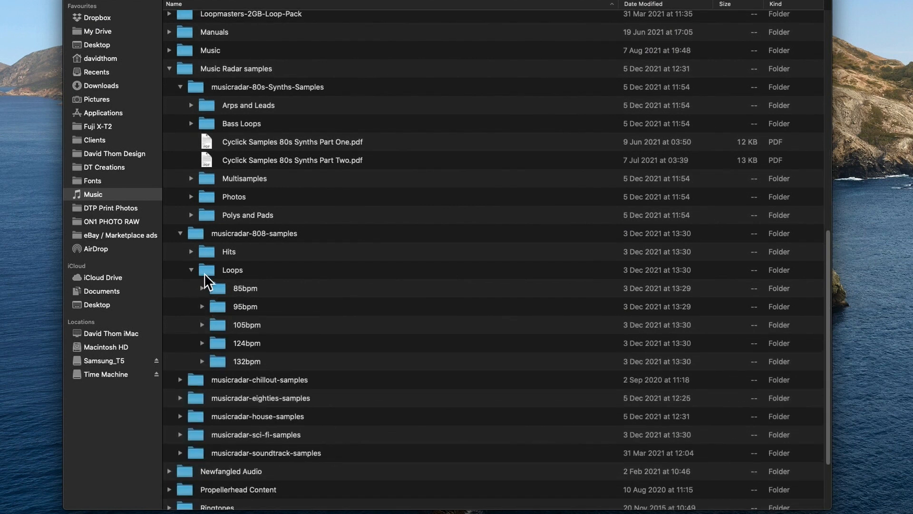
{"action": "left_click", "coordinate": [190, 270]}
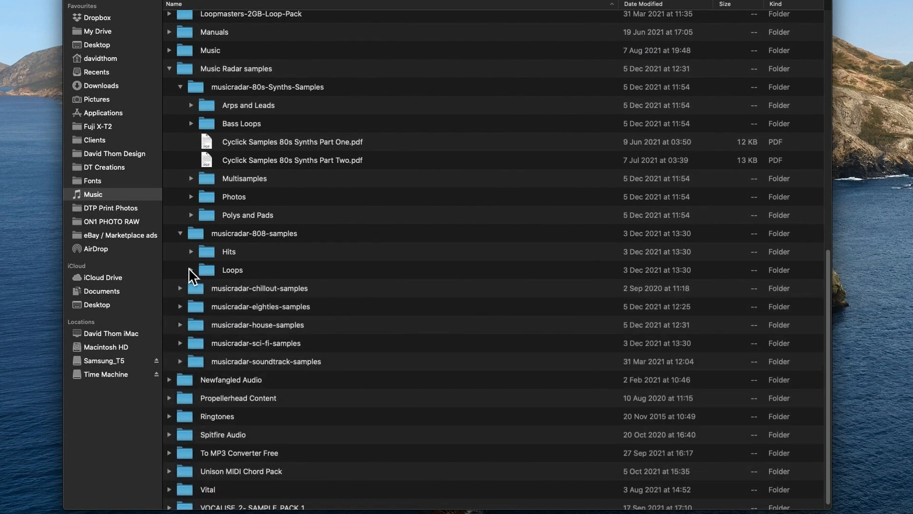
{"action": "left_click", "coordinate": [180, 233]}
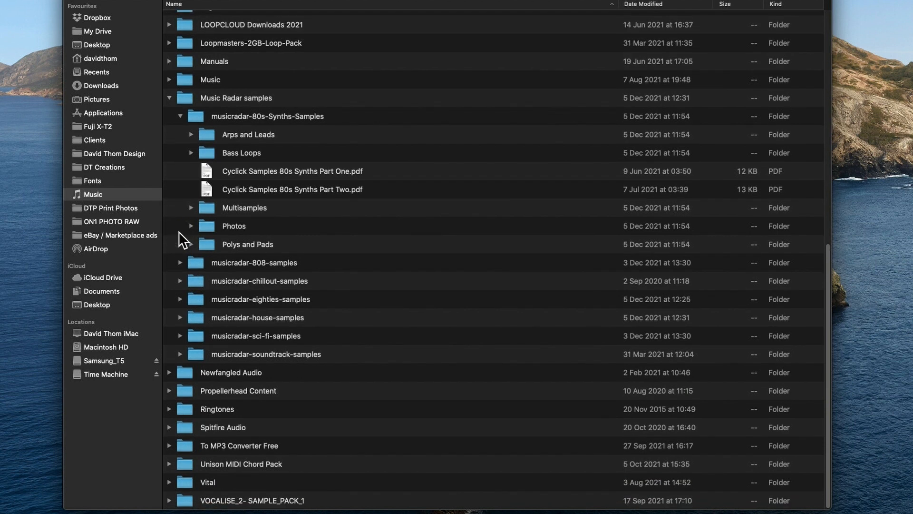
Step: Examine the subfolders of Free Loops By Output v2 in the Music folder
{"action": "scroll", "coordinate": [257, 167], "scroll_direction": "up", "scroll_amount": 10}
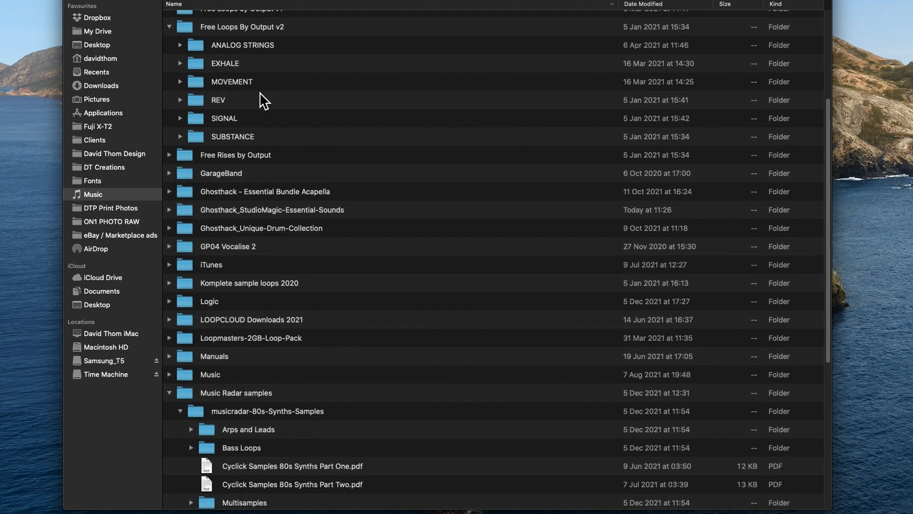
{"action": "scroll", "coordinate": [257, 167], "scroll_direction": "up", "scroll_amount": 5}
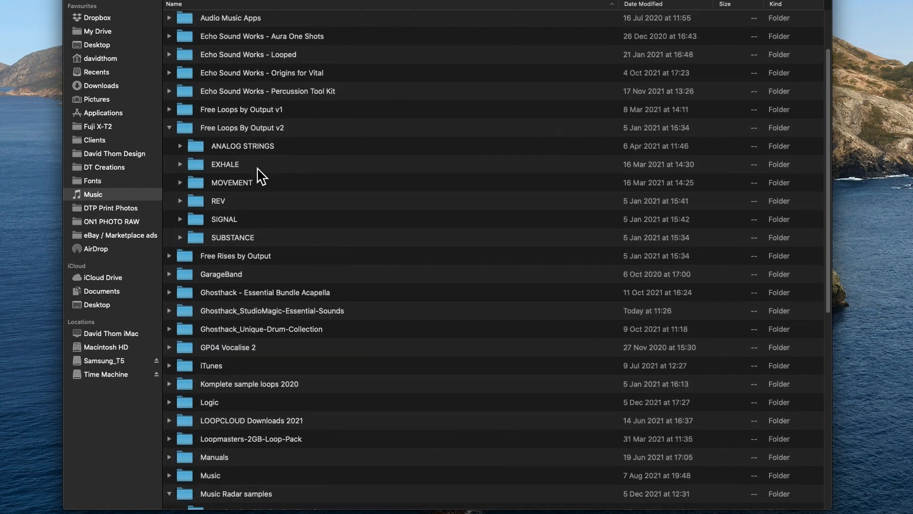
{"action": "scroll", "coordinate": [264, 215], "scroll_direction": "down", "scroll_amount": 2}
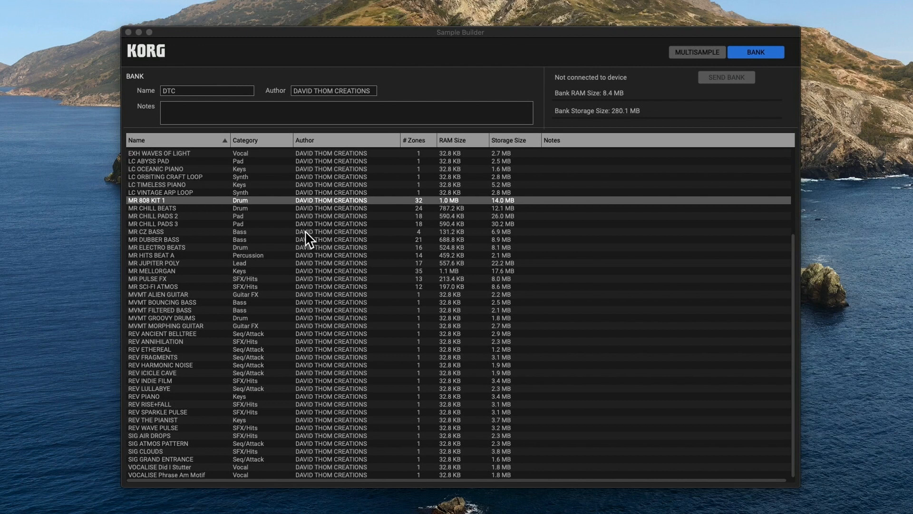
Step: Switch to Sample Builder, open EXH LUMINOUS ORBS from the bank and play a key before and after adjusting its right level
{"action": "scroll", "coordinate": [298, 283], "scroll_direction": "up", "scroll_amount": 5}
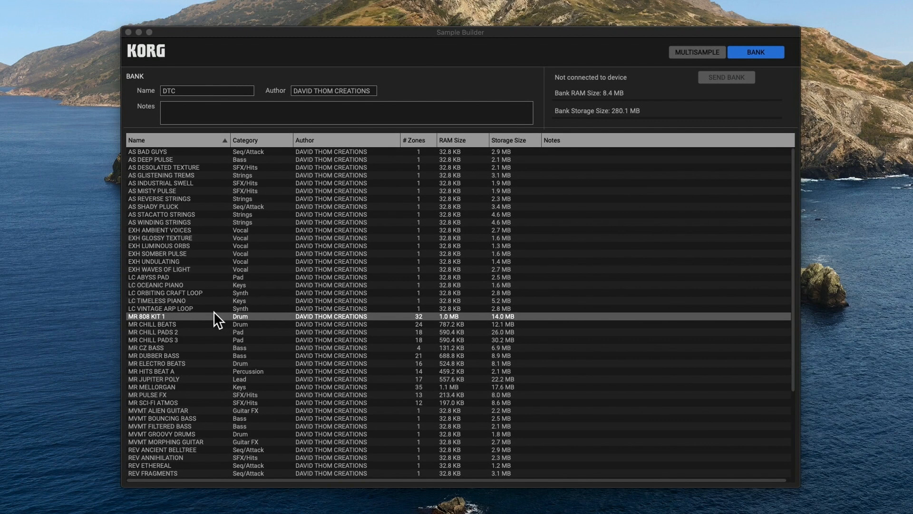
{"action": "double_click", "coordinate": [205, 243]}
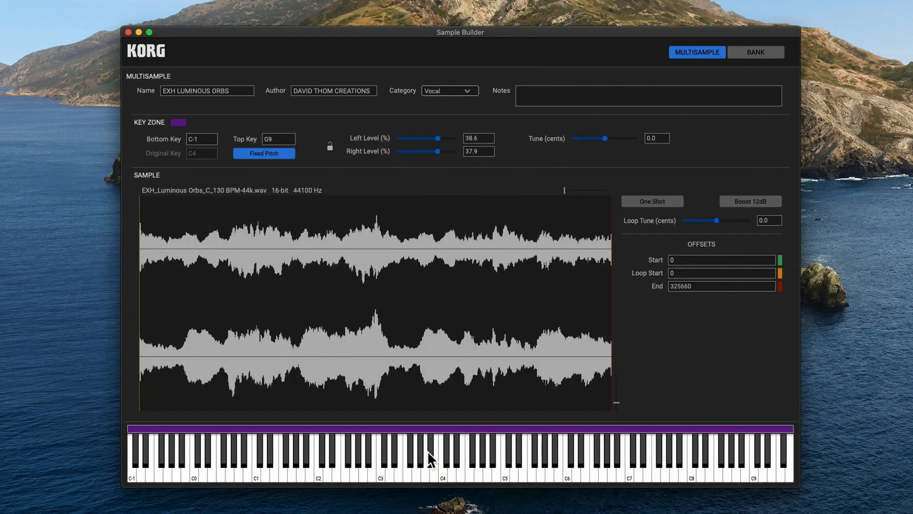
{"action": "left_click", "coordinate": [424, 478]}
{"action": "left_click_drag", "start_coordinate": [437, 151], "coordinate": [437, 156]}
{"action": "left_click_drag", "start_coordinate": [450, 152], "coordinate": [448, 155]}
{"action": "left_click", "coordinate": [425, 474]}
Step: Open the EXH SOMBER PULSE multisample from the bank and play three neighbouring keys to audition it
{"action": "left_click", "coordinate": [741, 51]}
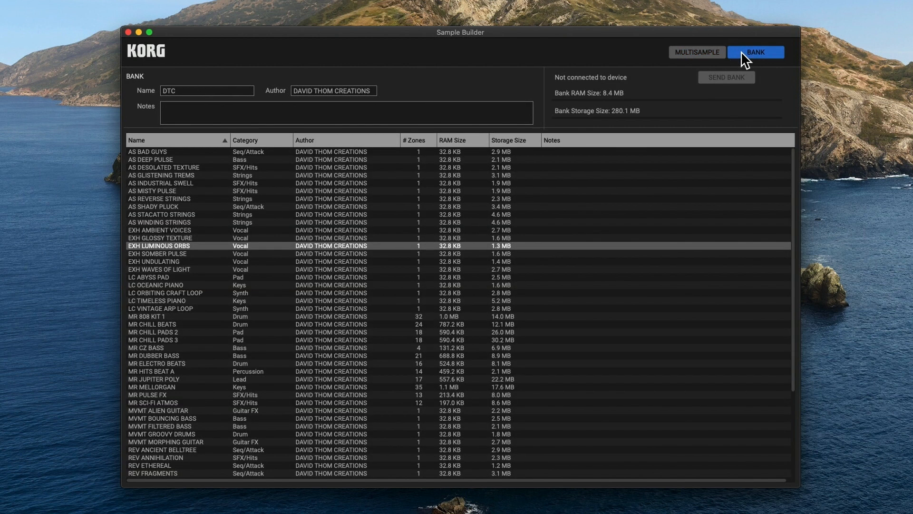
{"action": "double_click", "coordinate": [286, 253]}
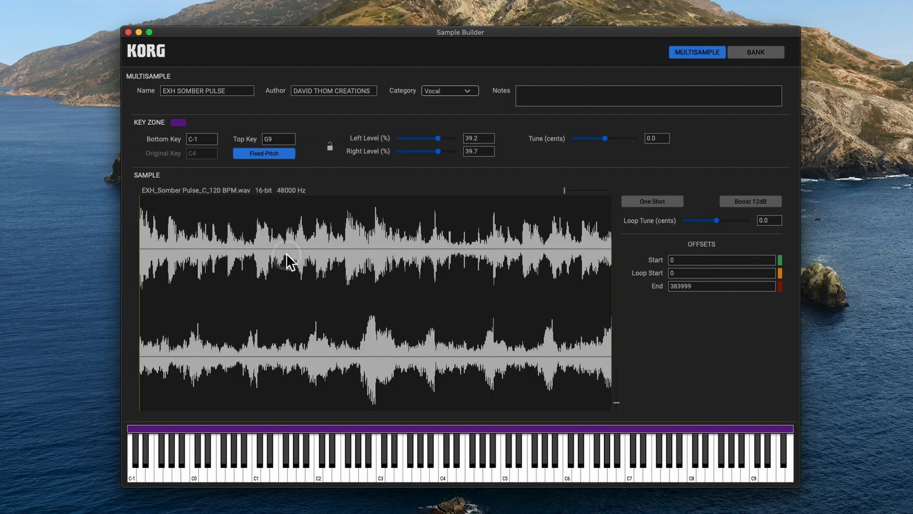
{"action": "left_click", "coordinate": [379, 474]}
{"action": "left_click", "coordinate": [395, 473]}
{"action": "left_click", "coordinate": [404, 472]}
Step: Open the REV ANCIENT BELLTREE multisample from the bank and play a key to audition it
{"action": "left_click", "coordinate": [754, 53]}
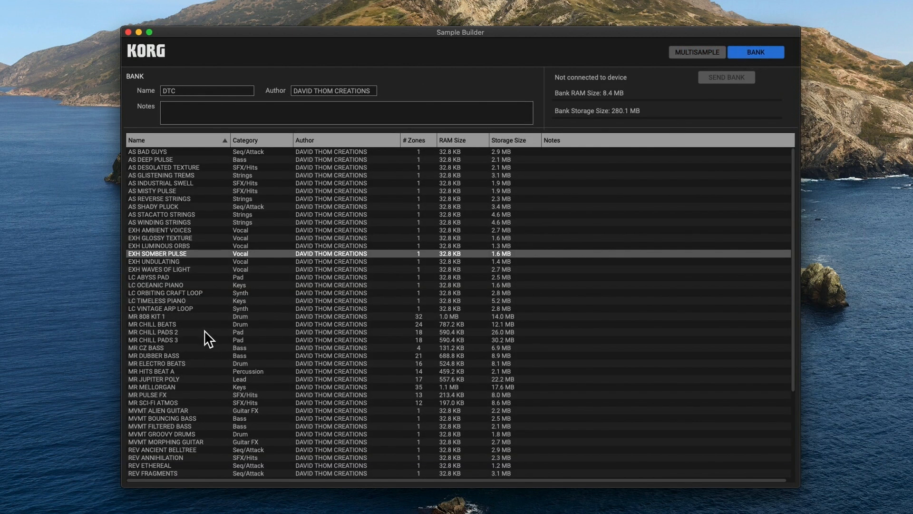
{"action": "scroll", "coordinate": [204, 328], "scroll_direction": "down", "scroll_amount": 5}
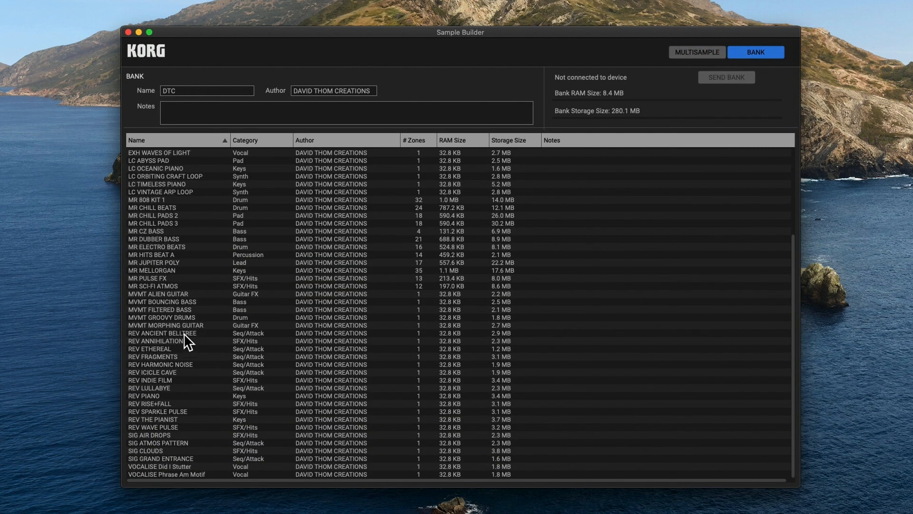
{"action": "double_click", "coordinate": [184, 333]}
{"action": "left_click", "coordinate": [422, 473]}
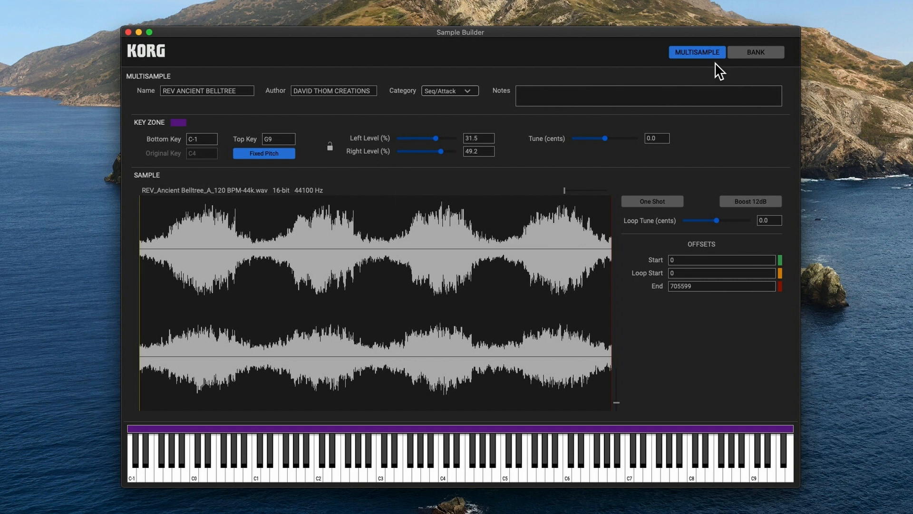
Step: Raise the right level of REV ANCIENT BELLTREE to 73.5 % and look through the DTC bank's multisample list
{"action": "left_click", "coordinate": [738, 53]}
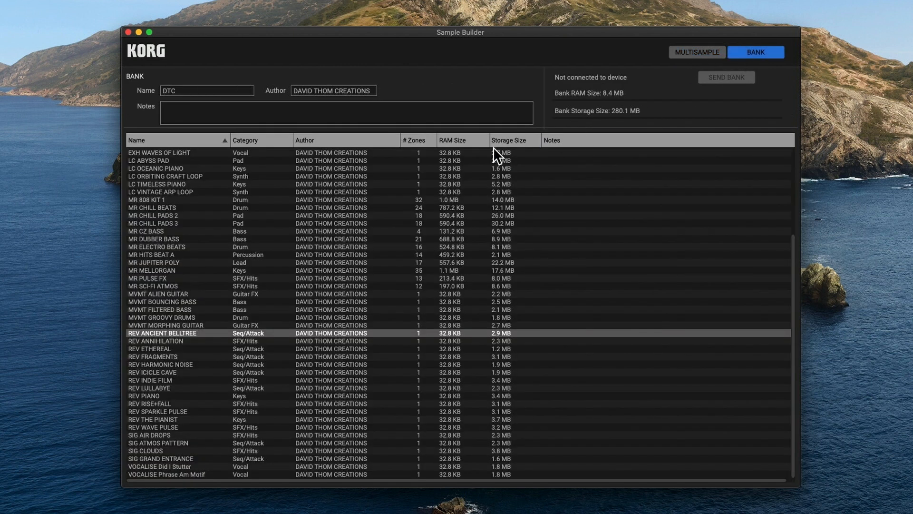
{"action": "left_click", "coordinate": [708, 47]}
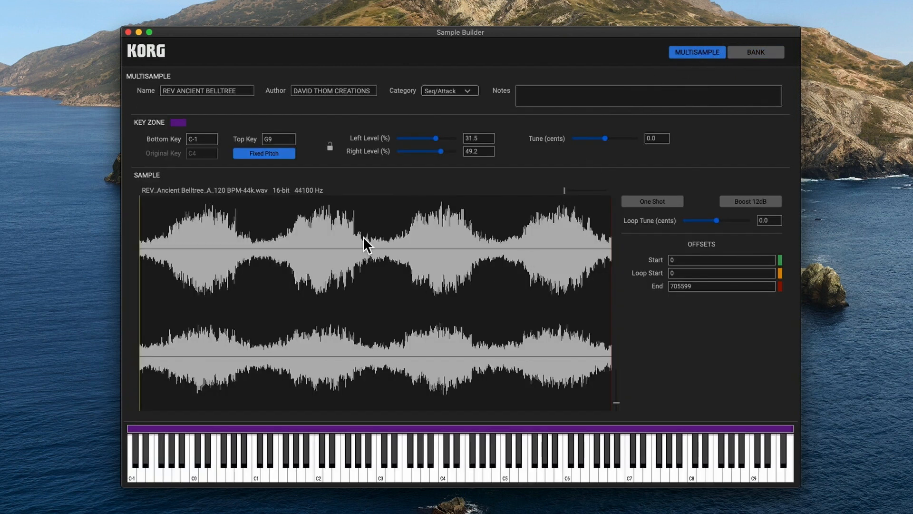
{"action": "mouse_move", "coordinate": [447, 154]}
{"action": "left_mouse_down"}
{"action": "mouse_move", "coordinate": [428, 153]}
{"action": "mouse_move", "coordinate": [448, 159]}
{"action": "left_mouse_up"}
{"action": "left_click", "coordinate": [755, 53]}
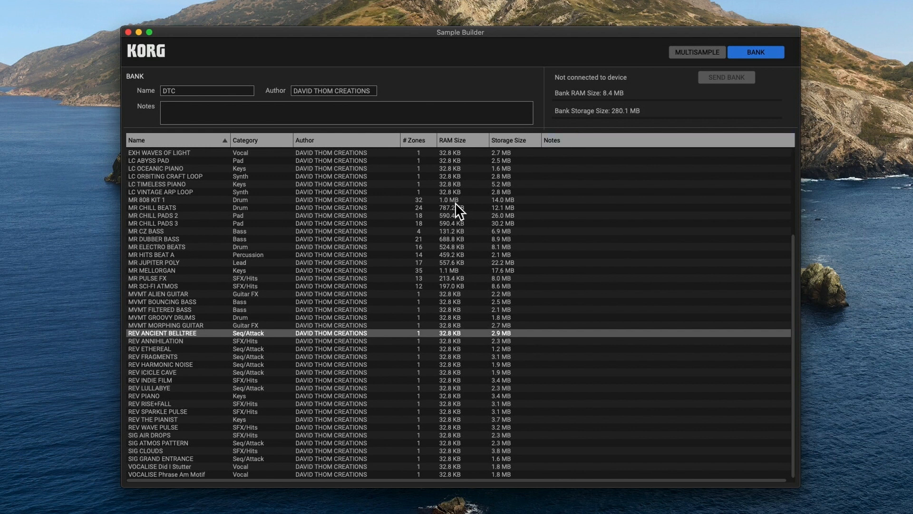
{"action": "scroll", "coordinate": [455, 203], "scroll_direction": "up", "scroll_amount": 3}
{"action": "scroll", "coordinate": [447, 212], "scroll_direction": "up", "scroll_amount": 5}
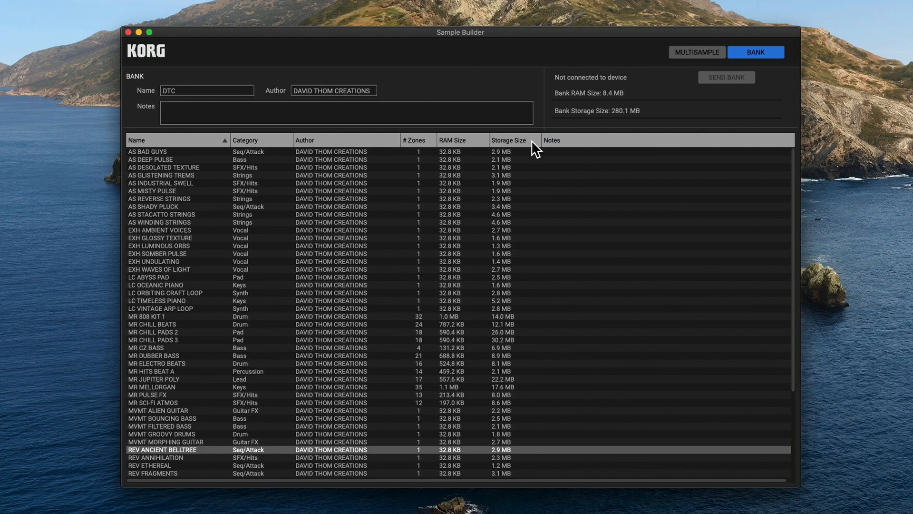
{"action": "left_click", "coordinate": [698, 51]}
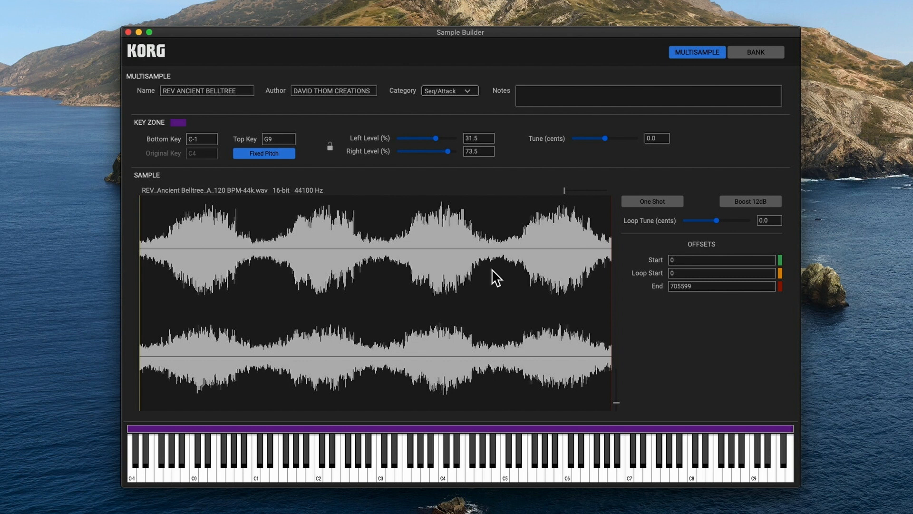
Step: Start a new multisample and import SUB_Bass And Bells_A_82 BPM.wav from the SUBSTANCE folder in Samples
{"action": "key", "text": "super+n"}
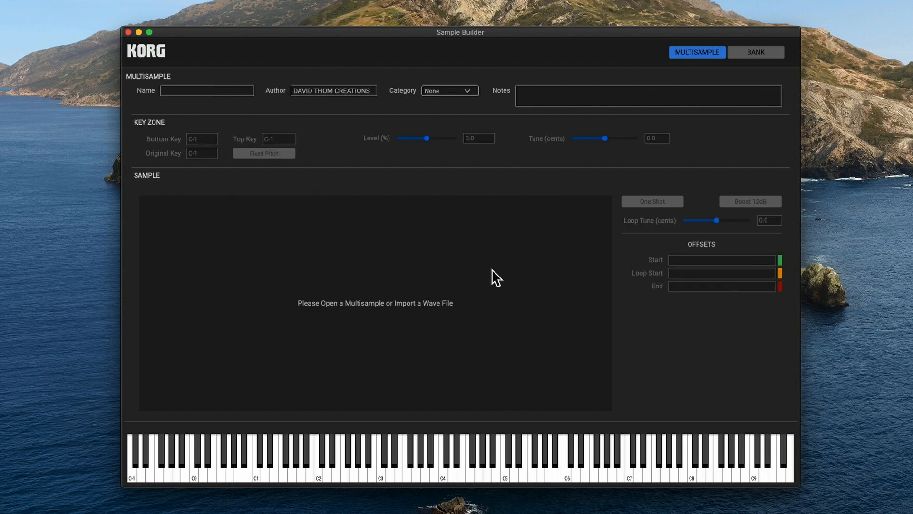
{"action": "key", "text": "super+o"}
{"action": "left_click", "coordinate": [478, 2]}
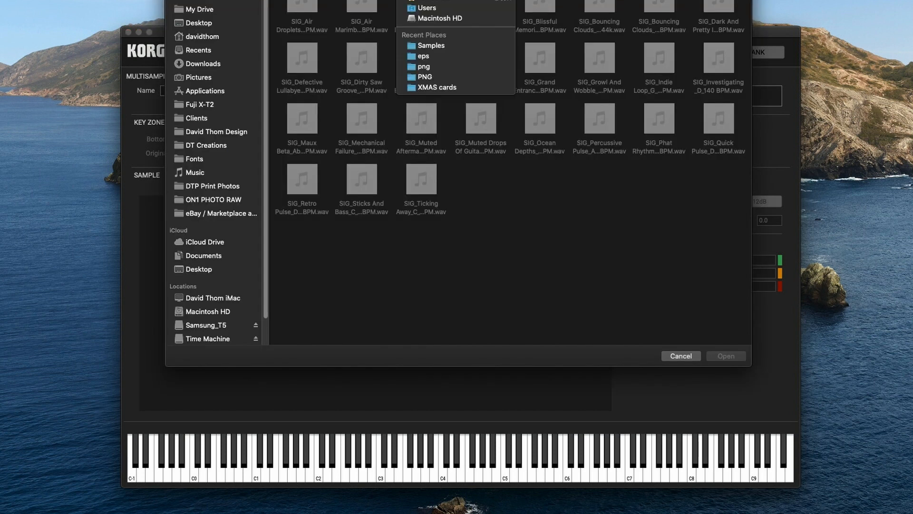
{"action": "left_click", "coordinate": [426, 45]}
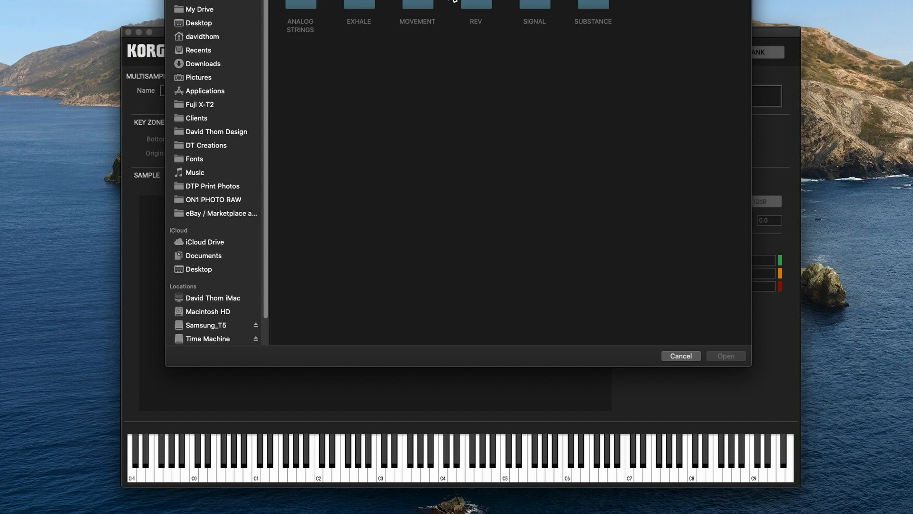
{"action": "left_click", "coordinate": [592, 5]}
{"action": "double_click", "coordinate": [592, 6]}
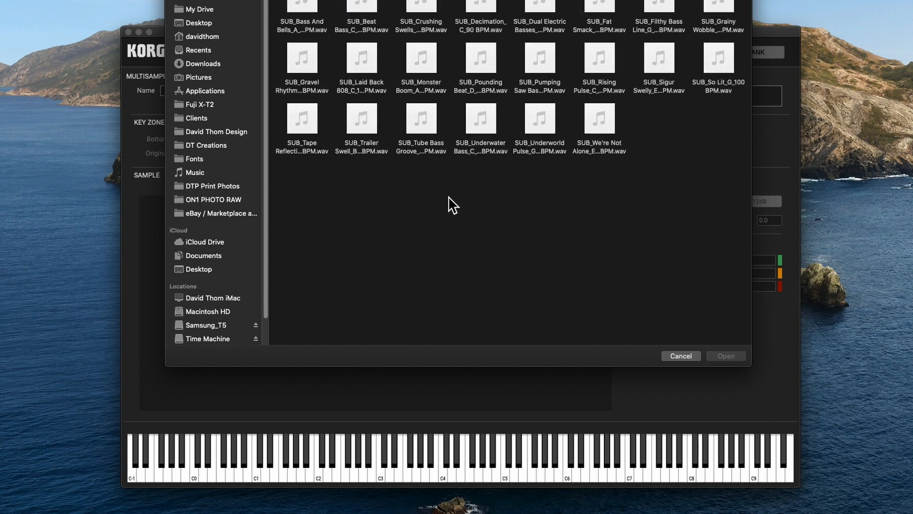
{"action": "left_click", "coordinate": [301, 11]}
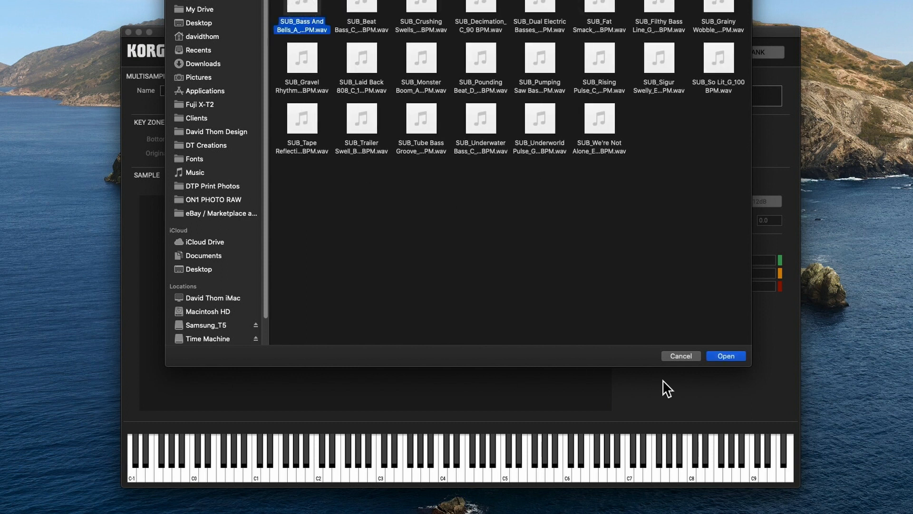
{"action": "left_click", "coordinate": [716, 355]}
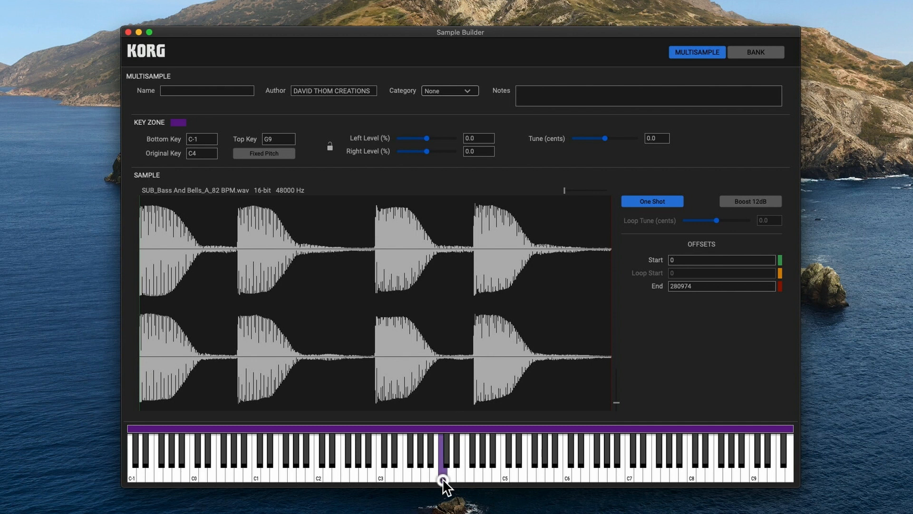
Step: Set the left and right levels to 100 % and play keys from C3 to C5 to audition the sample at different pitches
{"action": "left_click_drag", "start_coordinate": [426, 138], "coordinate": [489, 167]}
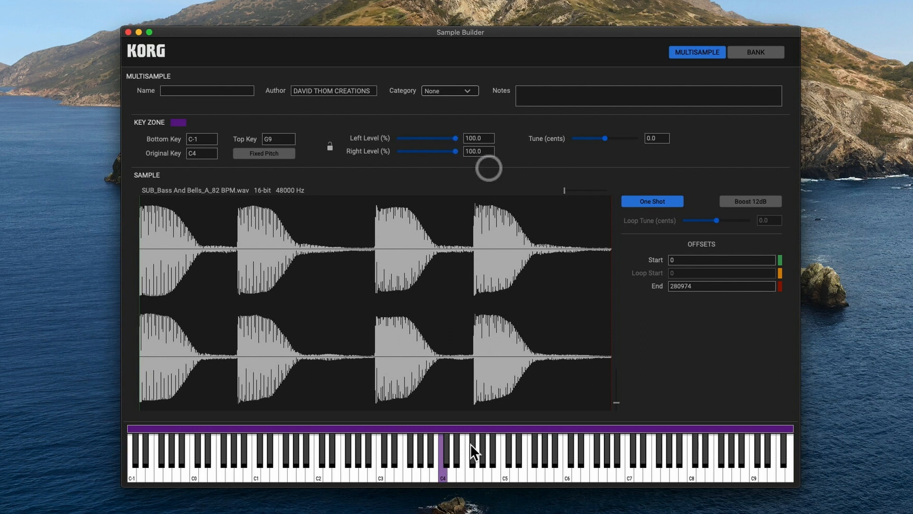
{"action": "left_click", "coordinate": [445, 472]}
{"action": "left_click", "coordinate": [458, 471]}
{"action": "left_click", "coordinate": [467, 472]}
{"action": "left_click", "coordinate": [475, 473]}
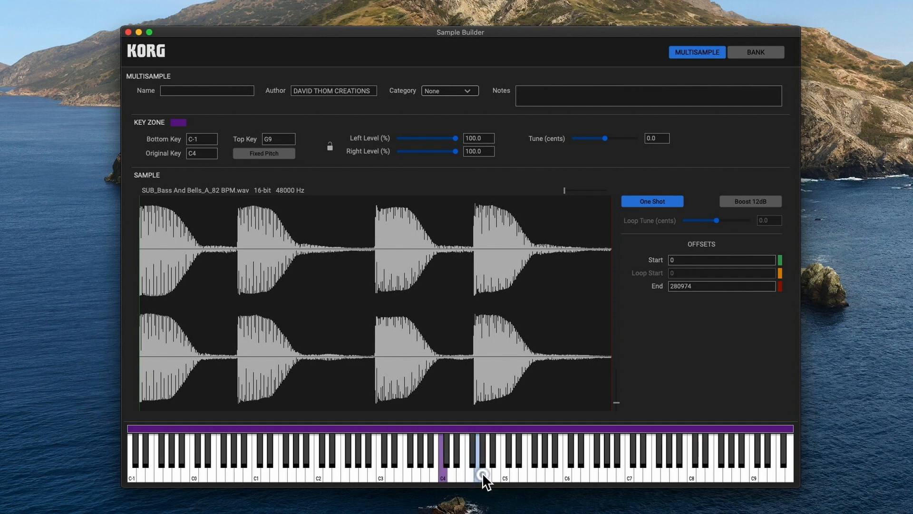
{"action": "left_click", "coordinate": [488, 474]}
{"action": "left_click", "coordinate": [504, 474]}
{"action": "left_click", "coordinate": [382, 473]}
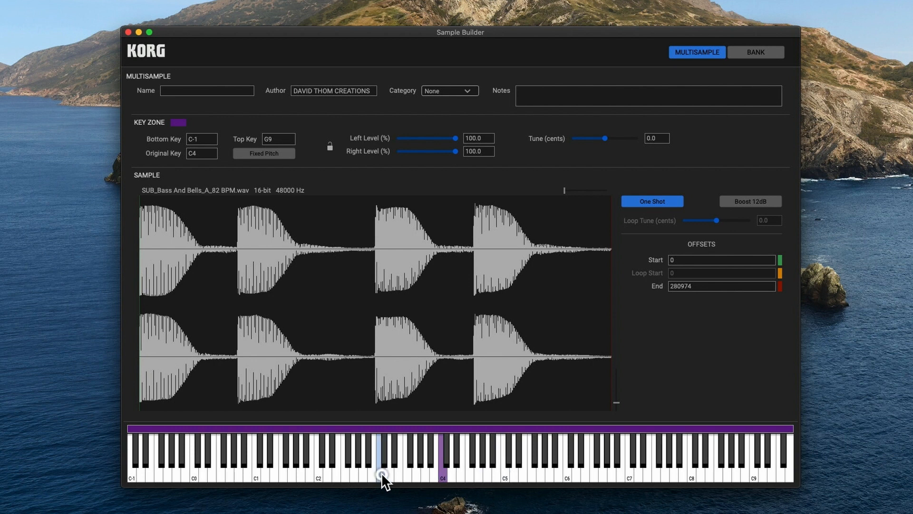
{"action": "left_click", "coordinate": [417, 475]}
{"action": "left_click", "coordinate": [436, 475]}
{"action": "left_click", "coordinate": [441, 476]}
{"action": "left_click", "coordinate": [503, 478]}
{"action": "left_click", "coordinate": [498, 476]}
{"action": "left_click", "coordinate": [488, 476]}
{"action": "left_click", "coordinate": [462, 475]}
{"action": "left_click", "coordinate": [453, 476]}
{"action": "left_click", "coordinate": [444, 471]}
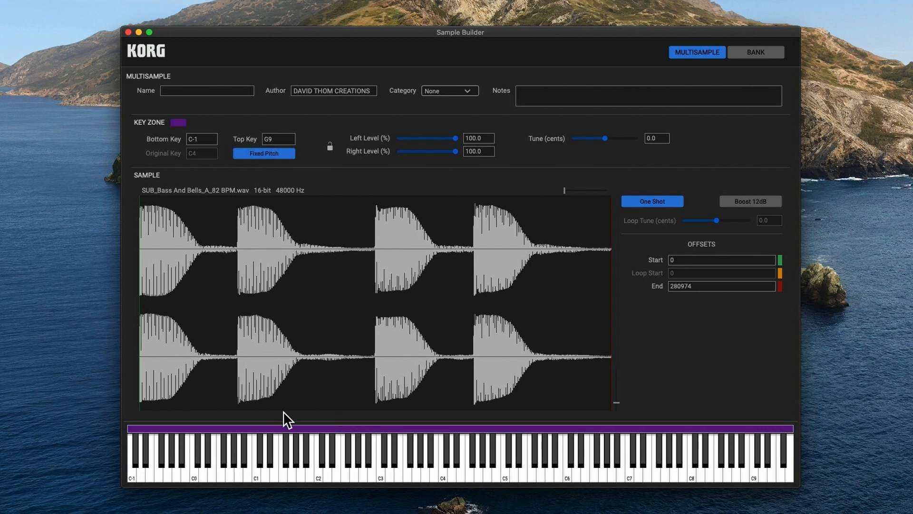
Step: Turn on Fixed Pitch for the key zone and play four keys below C4 to audition it
{"action": "left_click", "coordinate": [307, 473]}
{"action": "left_click", "coordinate": [347, 470]}
{"action": "left_click", "coordinate": [373, 472]}
{"action": "left_click", "coordinate": [435, 476]}
Step: Name the multisample SUB BASS+BELLS and set its category to Bass, leaving the notes empty
{"action": "left_click", "coordinate": [200, 89]}
{"action": "type", "text": "Sub"}
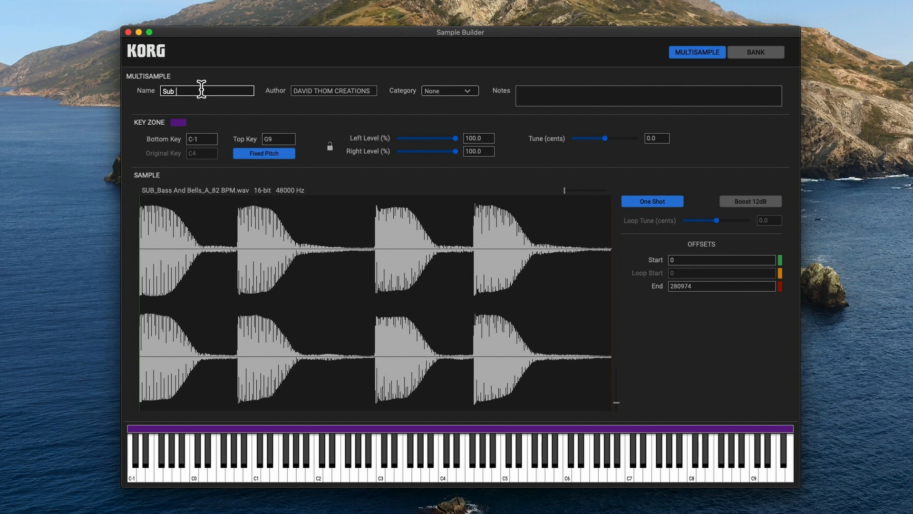
{"action": "key", "text": "BackSpace"}
{"action": "key", "text": "BackSpace"}
{"action": "key", "text": "BackSpace"}
{"action": "type", "text": "UB BASS+BELLS"}
{"action": "left_click", "coordinate": [453, 91]}
{"action": "left_click", "coordinate": [455, 112]}
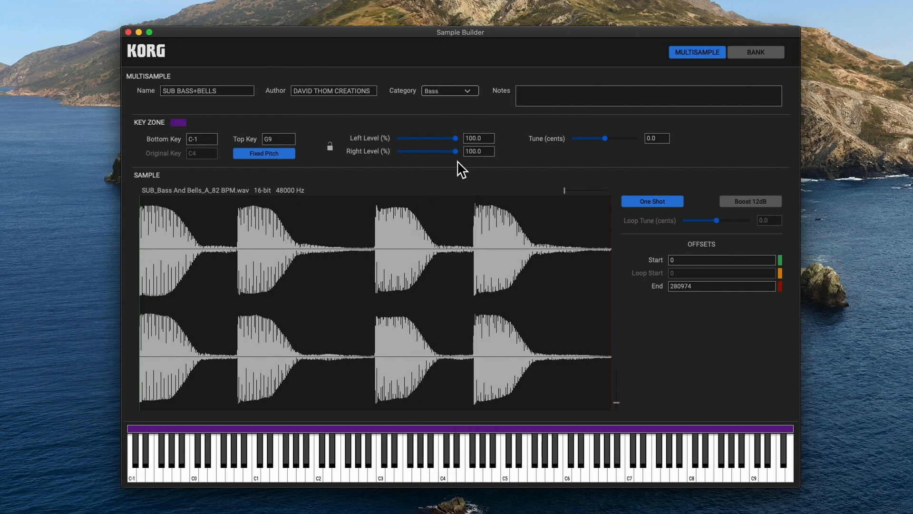
{"action": "left_click", "coordinate": [563, 96]}
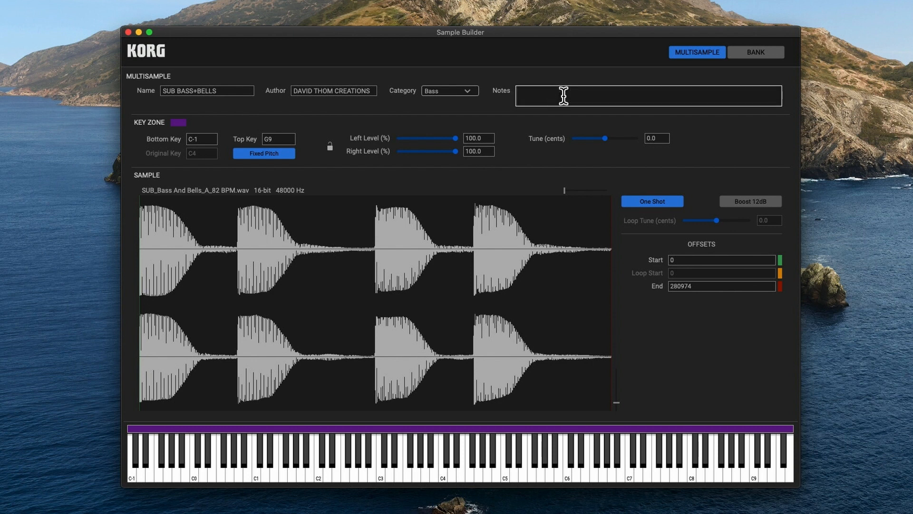
{"action": "left_click", "coordinate": [517, 116]}
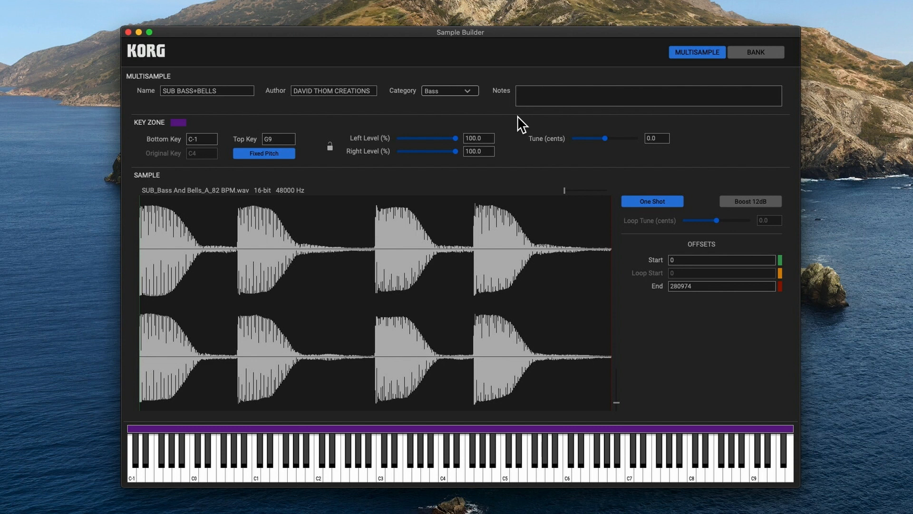
Step: Save the multisample as SUB BASS+BELLS in the MUSIC RADAR folder, enlarging the save dialog to show the existing files
{"action": "key", "text": "super+s"}
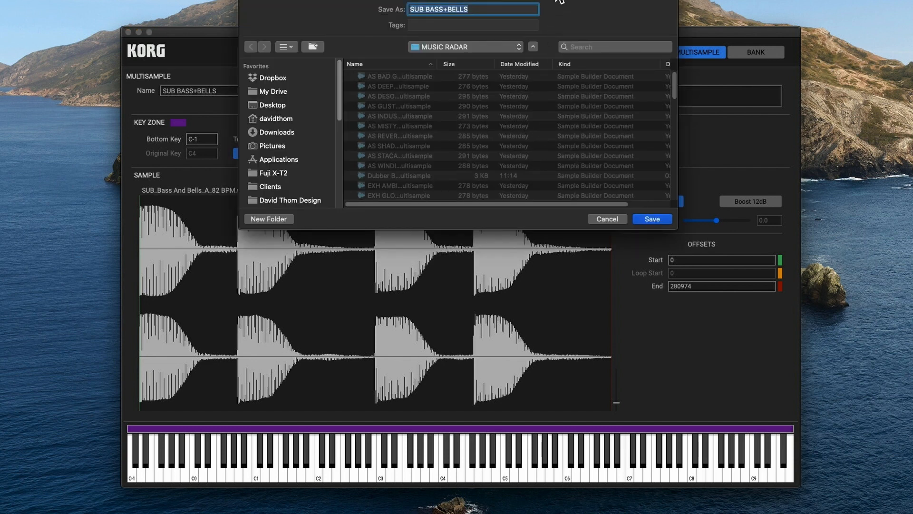
{"action": "left_click_drag", "start_coordinate": [558, 1], "coordinate": [559, 42]}
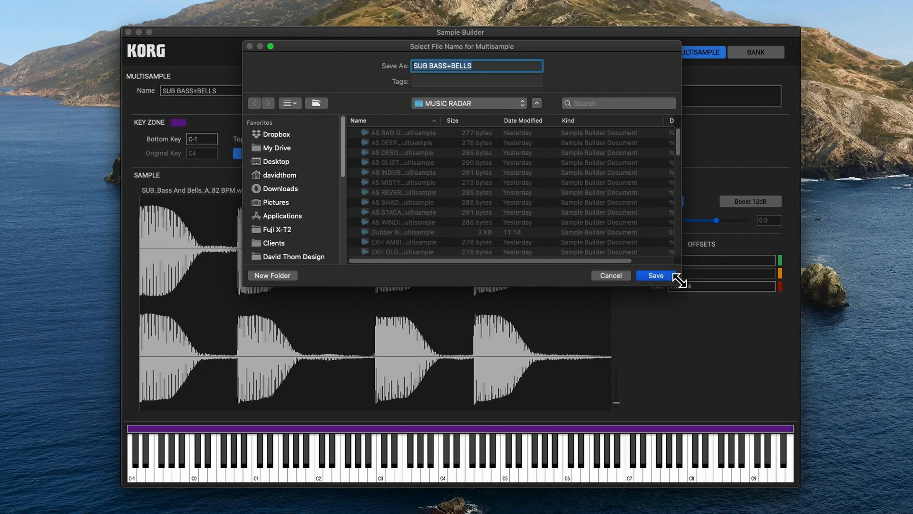
{"action": "left_click_drag", "start_coordinate": [681, 287], "coordinate": [878, 496]}
{"action": "left_click_drag", "start_coordinate": [418, 46], "coordinate": [285, 0]}
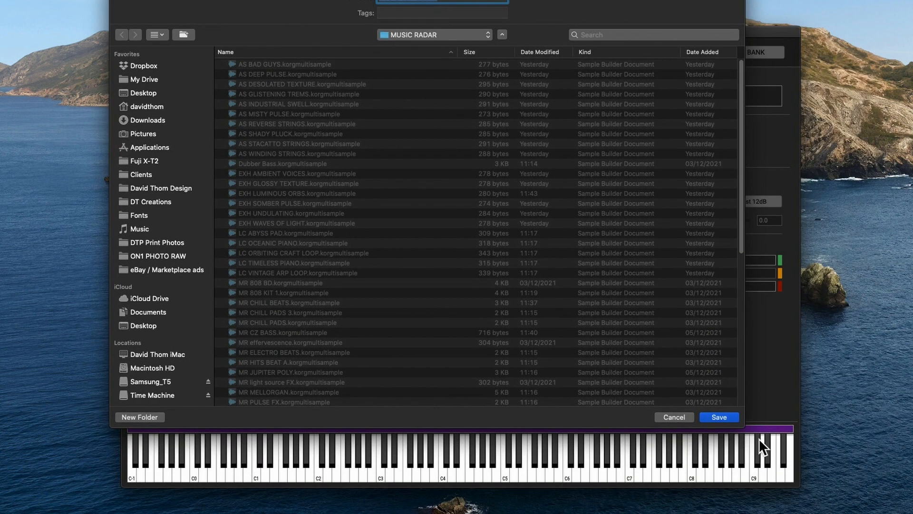
{"action": "left_click_drag", "start_coordinate": [744, 423], "coordinate": [825, 485]}
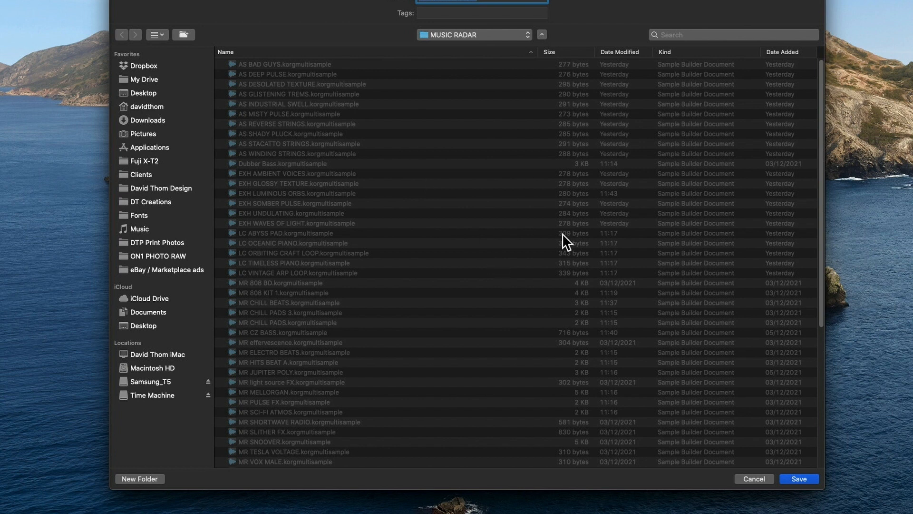
{"action": "left_click", "coordinate": [789, 478]}
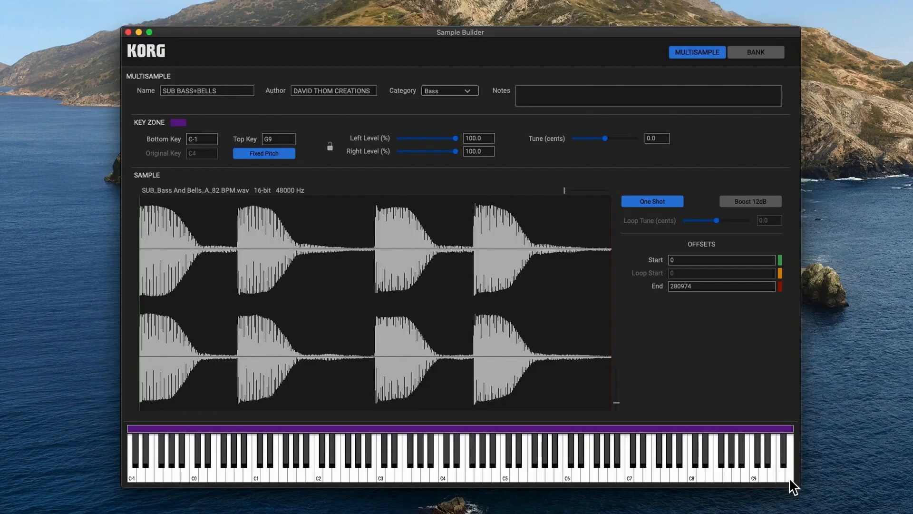
Step: Find SUB BASS+BELLS in the DTC bank's list and examine the entries near it
{"action": "left_click", "coordinate": [740, 50]}
{"action": "scroll", "coordinate": [176, 335], "scroll_direction": "down", "scroll_amount": 5}
{"action": "scroll", "coordinate": [183, 336], "scroll_direction": "down", "scroll_amount": 3}
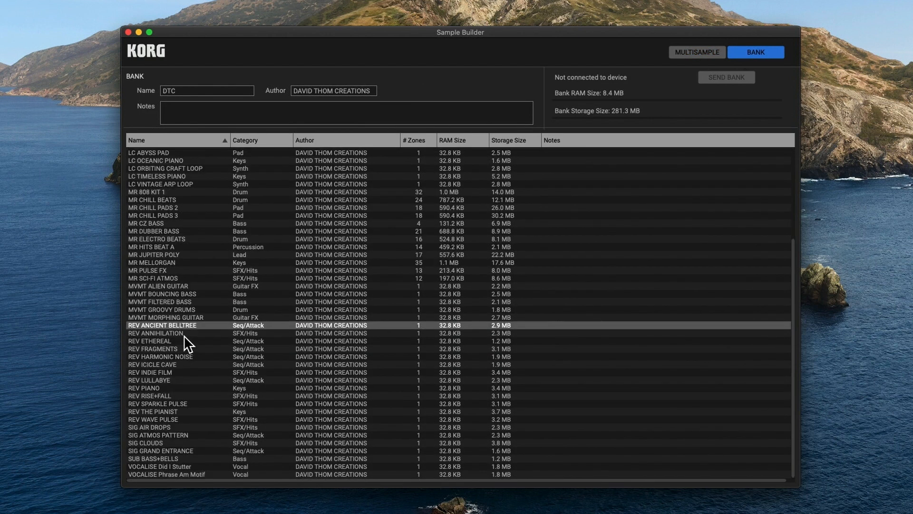
{"action": "left_click", "coordinate": [161, 459]}
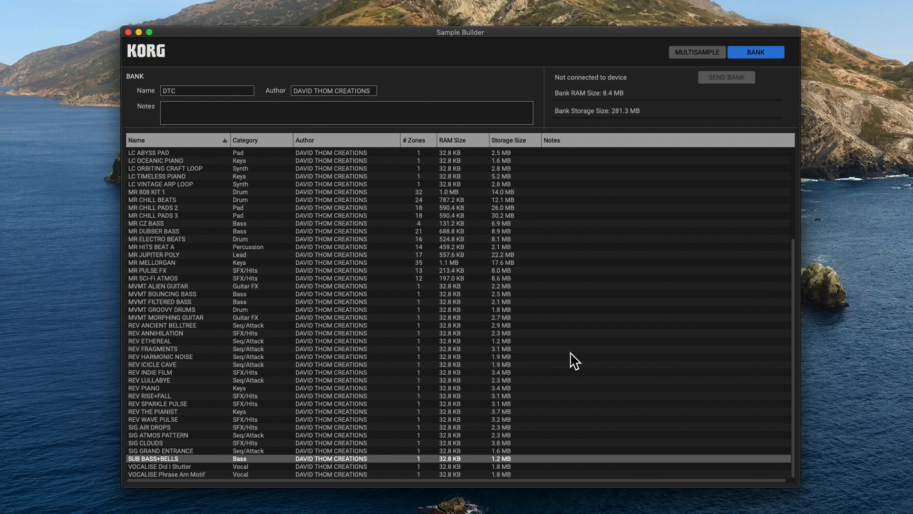
{"action": "left_click", "coordinate": [572, 333]}
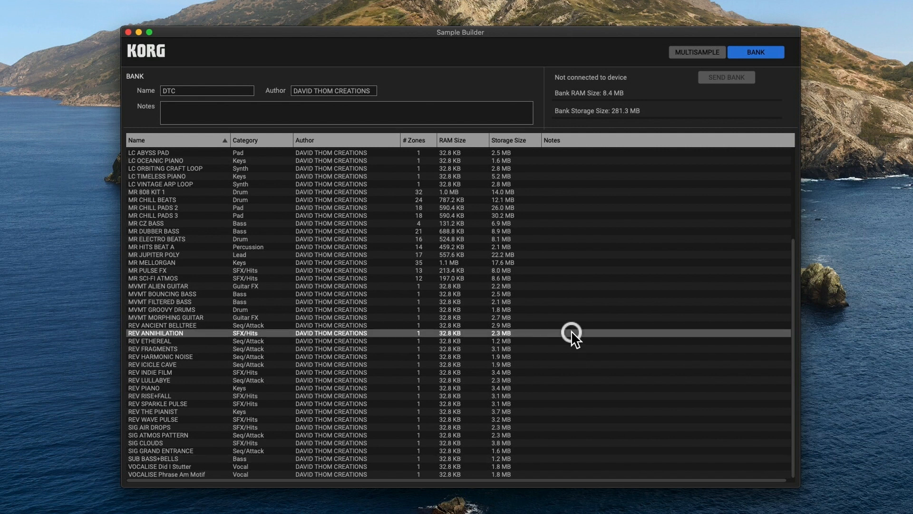
Step: Start another new multisample and import SUB_Crushing Swells_Bb_100 BPM.wav from the SUBSTANCE samples
{"action": "left_click", "coordinate": [706, 52]}
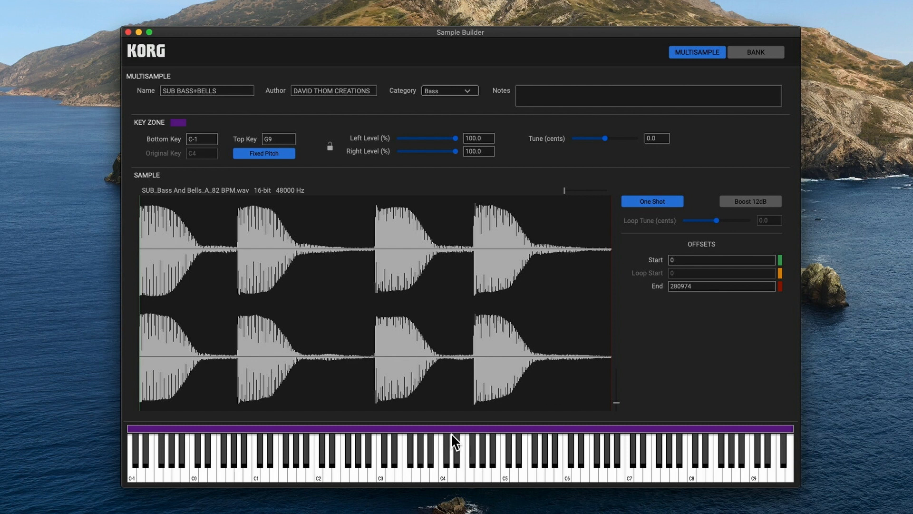
{"action": "key", "text": "super+n"}
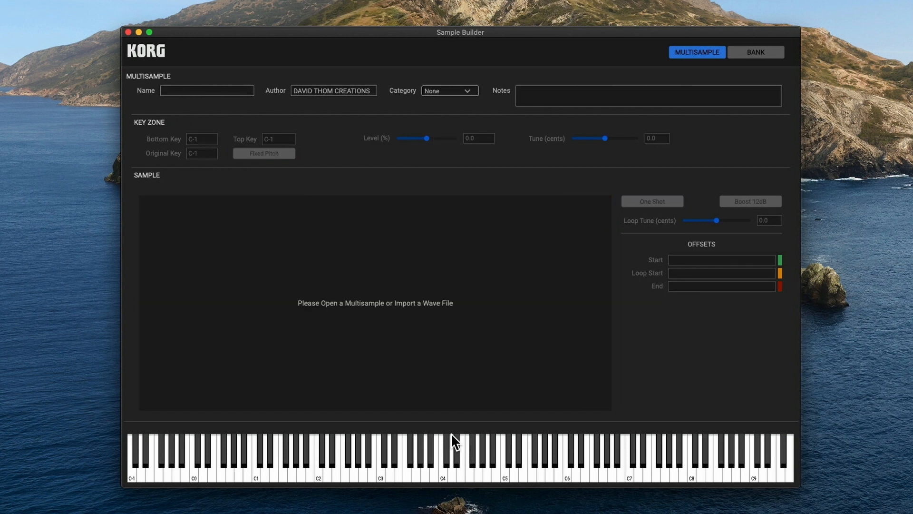
{"action": "key", "text": "super+o"}
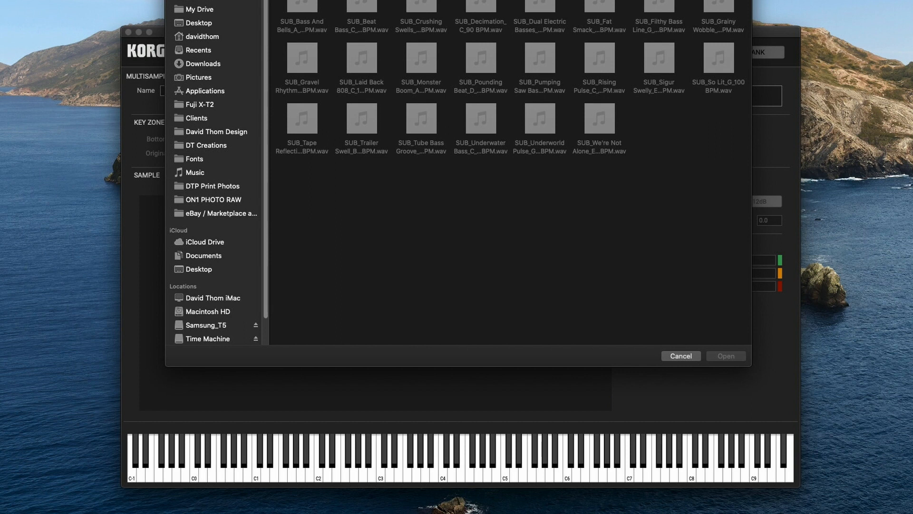
{"action": "mouse_move", "coordinate": [471, 63]}
{"action": "double_click", "coordinate": [419, 4]}
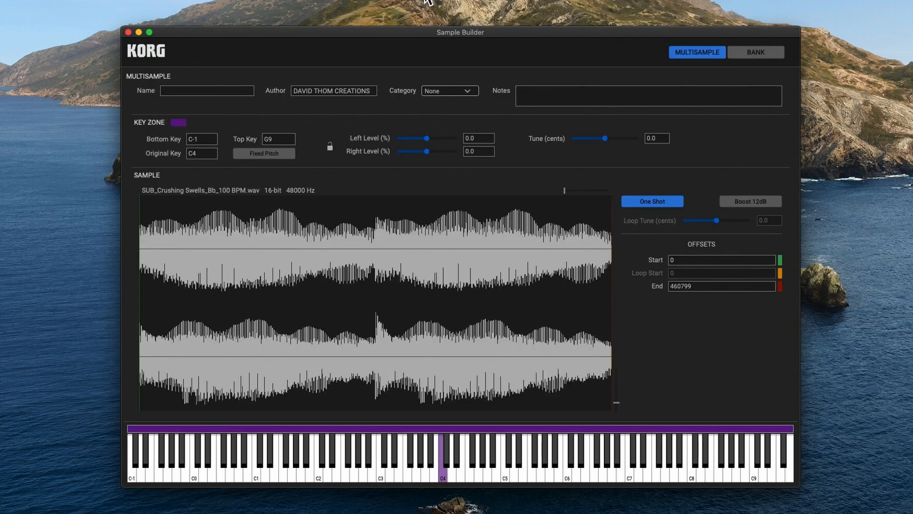
Step: Set the left level to 45.3 % and the right level to 44.4 %, playing keys before and after the change
{"action": "left_click", "coordinate": [439, 471]}
{"action": "left_click_drag", "start_coordinate": [427, 138], "coordinate": [440, 152]}
{"action": "left_click_drag", "start_coordinate": [434, 471], "coordinate": [505, 475]}
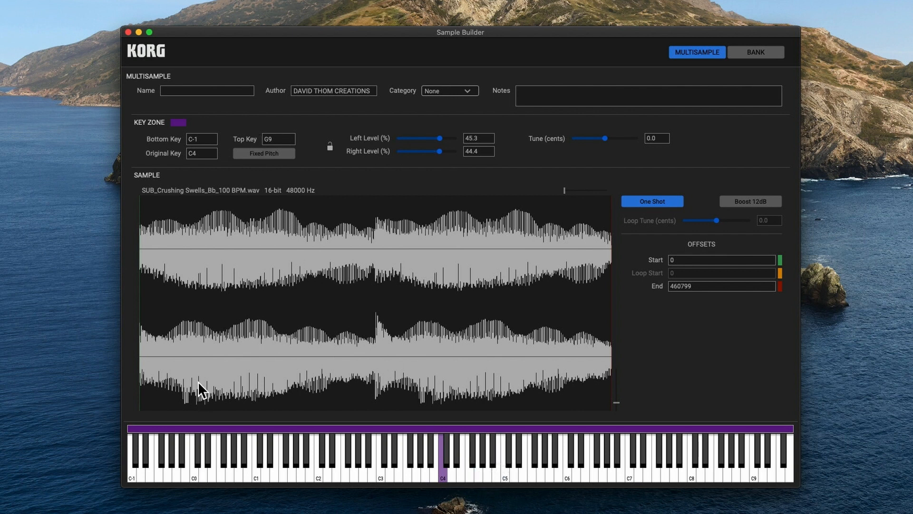
Step: Limit the key zone to bottom key F#3 and top key C5, and play keys across that range
{"action": "left_click_drag", "start_coordinate": [190, 139], "coordinate": [190, 80]}
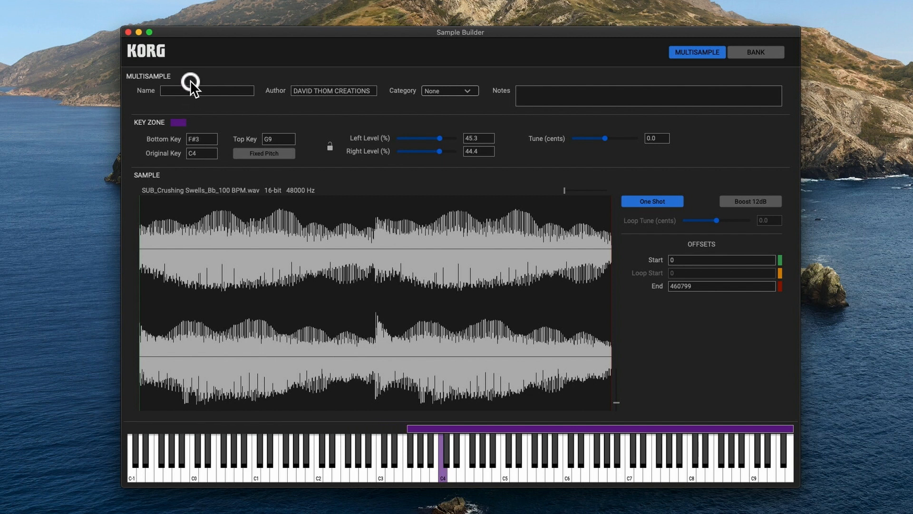
{"action": "left_click_drag", "start_coordinate": [270, 138], "coordinate": [277, 200]}
{"action": "left_click", "coordinate": [410, 473]}
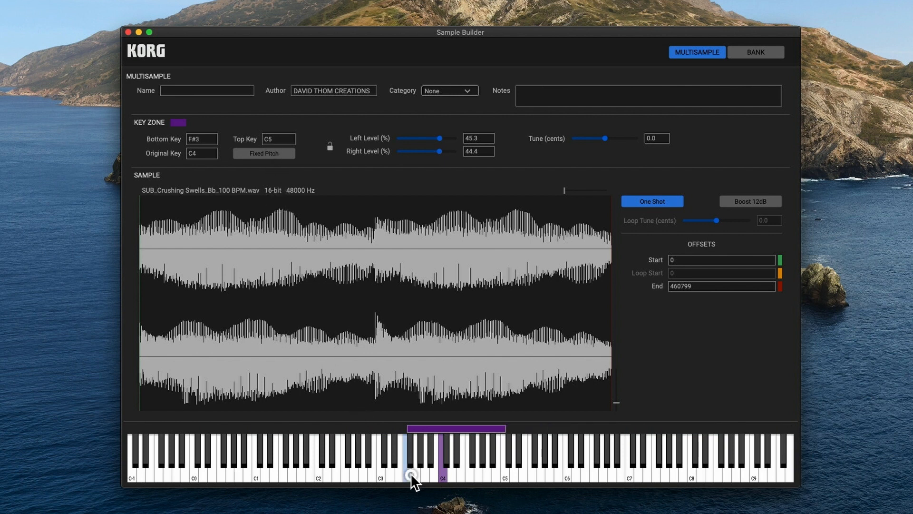
{"action": "left_click", "coordinate": [418, 473]}
{"action": "left_click_drag", "start_coordinate": [418, 473], "coordinate": [503, 474]}
Step: Extend the key zone's top key to F5 and play a key above C5 to test it
{"action": "left_click_drag", "start_coordinate": [275, 136], "coordinate": [275, 132]}
{"action": "left_click", "coordinate": [520, 474]}
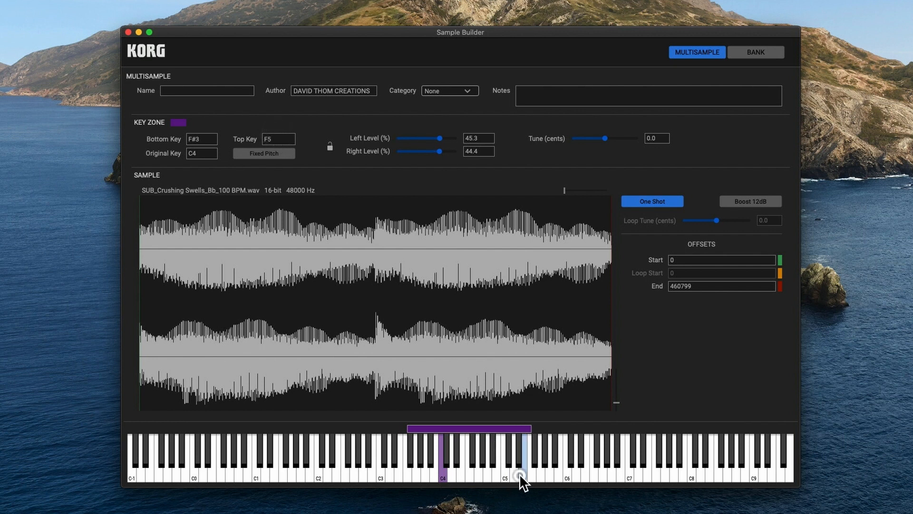
Step: Extend the key zone's top key to C#6 and play keys in the upper part of the range
{"action": "left_click", "coordinate": [509, 471]}
{"action": "left_click", "coordinate": [564, 472]}
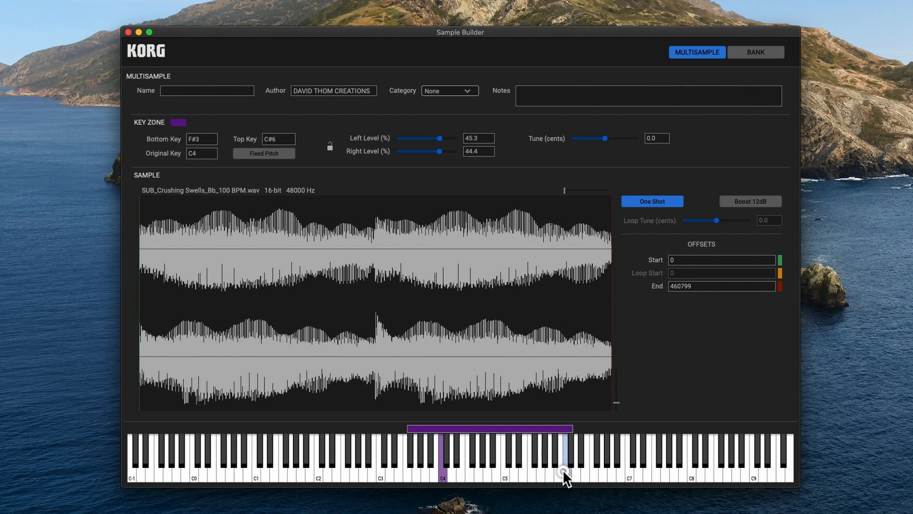
{"action": "left_click", "coordinate": [559, 470]}
{"action": "left_click", "coordinate": [547, 471]}
{"action": "left_click", "coordinate": [539, 471]}
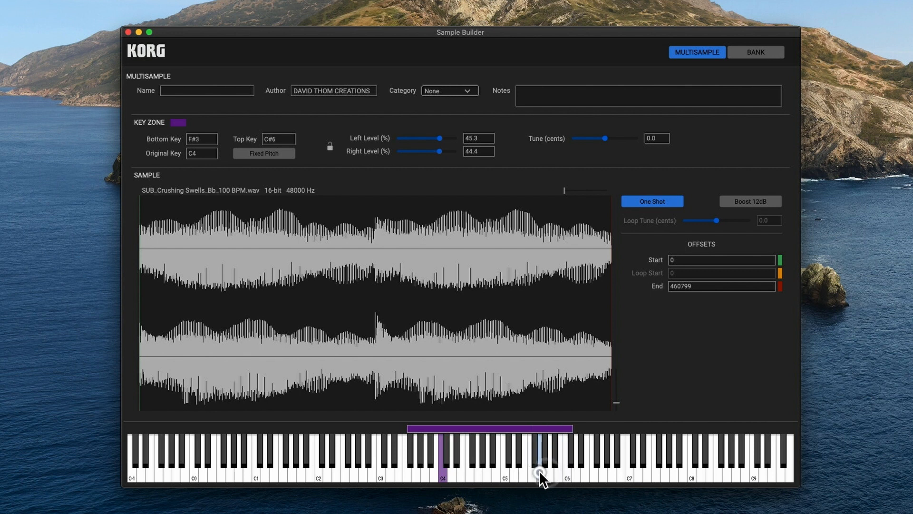
{"action": "left_click", "coordinate": [536, 472]}
Step: Turn off One Shot for the SUB_Crushing Swells sample and play keys to hear it loop
{"action": "left_click", "coordinate": [647, 199]}
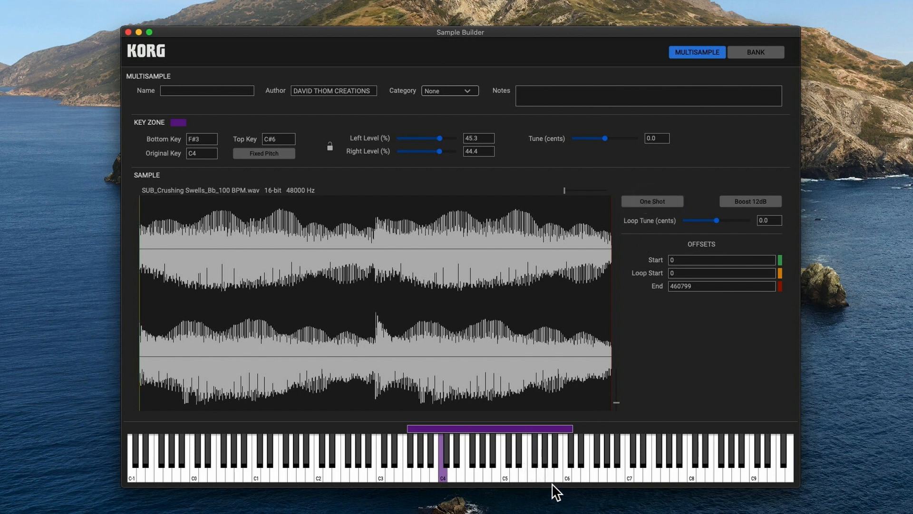
{"action": "left_click", "coordinate": [540, 473]}
{"action": "left_click", "coordinate": [503, 477]}
Step: Try to move the start and end markers at the waveform's edges, and play low and high keys in the zone
{"action": "mouse_move", "coordinate": [612, 301]}
{"action": "left_mouse_down"}
{"action": "mouse_move", "coordinate": [509, 312]}
{"action": "mouse_move", "coordinate": [607, 316]}
{"action": "mouse_move", "coordinate": [517, 305]}
{"action": "mouse_move", "coordinate": [611, 304]}
{"action": "left_mouse_up"}
{"action": "mouse_move", "coordinate": [140, 309]}
{"action": "left_mouse_down"}
{"action": "mouse_move", "coordinate": [191, 310]}
{"action": "mouse_move", "coordinate": [116, 310]}
{"action": "left_mouse_up"}
{"action": "mouse_move", "coordinate": [612, 284]}
{"action": "left_mouse_down"}
{"action": "mouse_move", "coordinate": [576, 283]}
{"action": "mouse_move", "coordinate": [589, 288]}
{"action": "mouse_move", "coordinate": [567, 306]}
{"action": "mouse_move", "coordinate": [618, 305]}
{"action": "left_mouse_up"}
{"action": "left_click", "coordinate": [410, 472]}
{"action": "left_click", "coordinate": [410, 472]}
{"action": "left_click", "coordinate": [415, 473]}
{"action": "left_click", "coordinate": [567, 473]}
Step: Name the multisample SUB CRUSH SWELLS, set its category to Bass, and save it
{"action": "left_click", "coordinate": [189, 90]}
{"action": "type", "text": "SUB"}
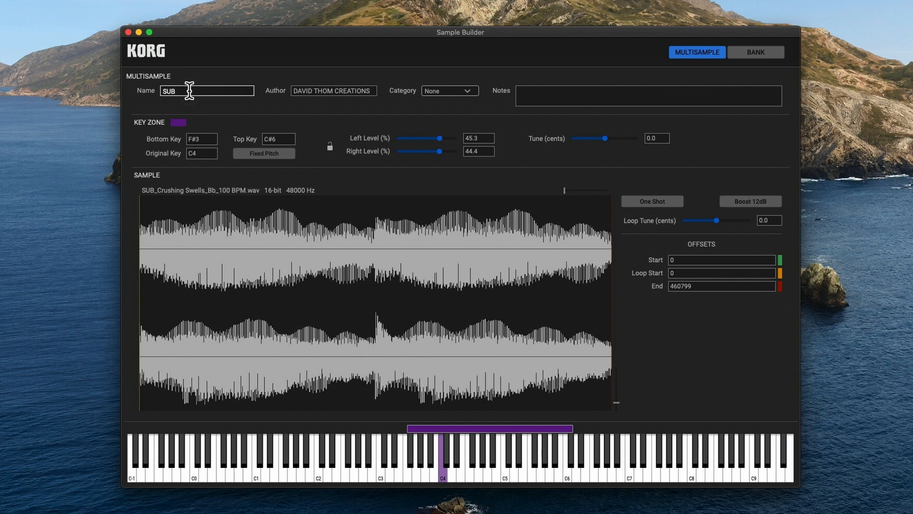
{"action": "type", "text": " CRUSH SWELLS"}
{"action": "left_click", "coordinate": [470, 90]}
{"action": "left_click", "coordinate": [467, 112]}
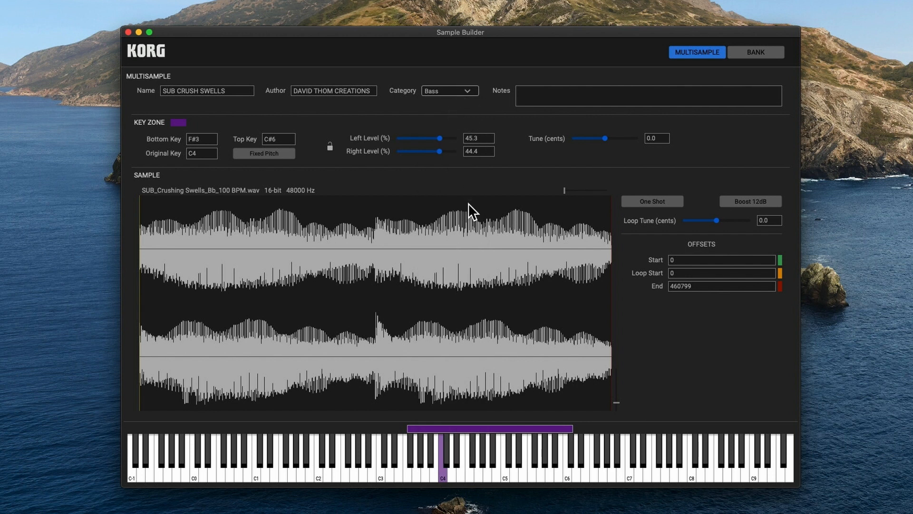
{"action": "key", "text": "super+s"}
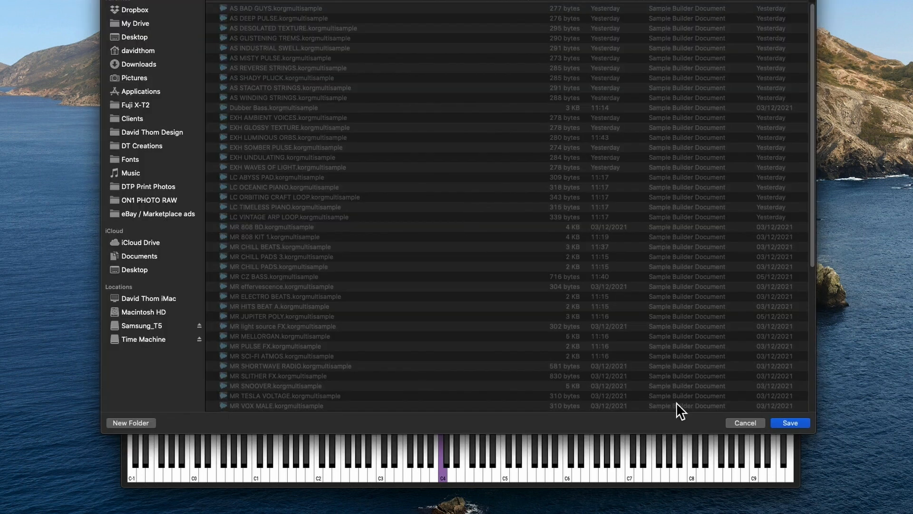
{"action": "left_click", "coordinate": [790, 423]}
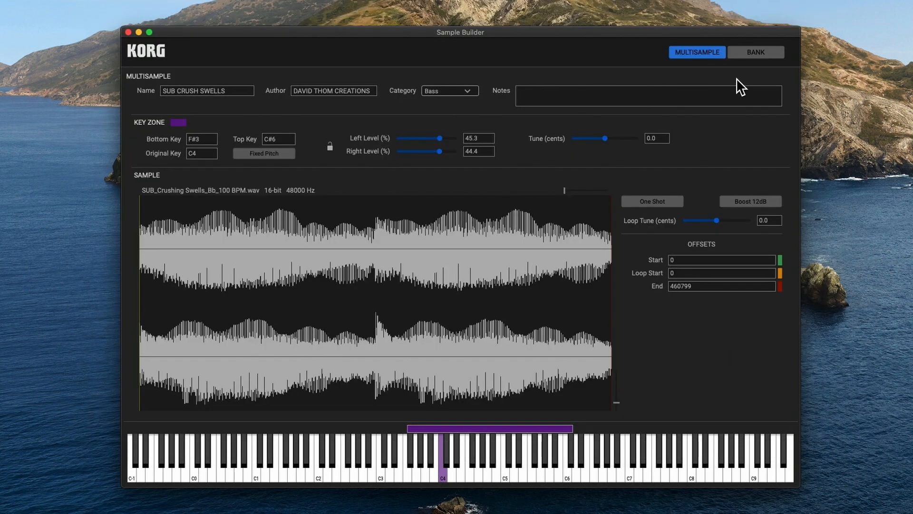
Step: Check the bank's list for the saved SUB CRUSH SWELLS multisample, comparing the bank and multisample views
{"action": "left_click", "coordinate": [738, 50]}
{"action": "scroll", "coordinate": [244, 351], "scroll_direction": "down", "scroll_amount": 1}
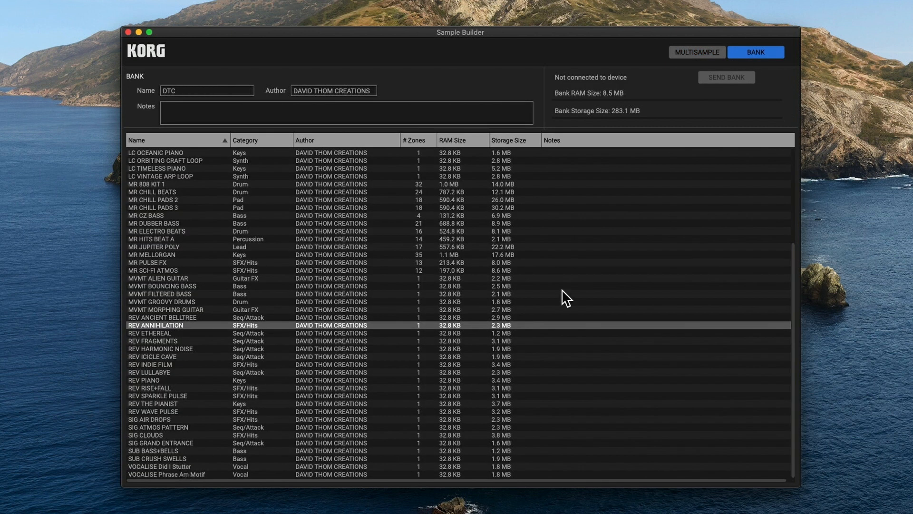
{"action": "left_click", "coordinate": [684, 47]}
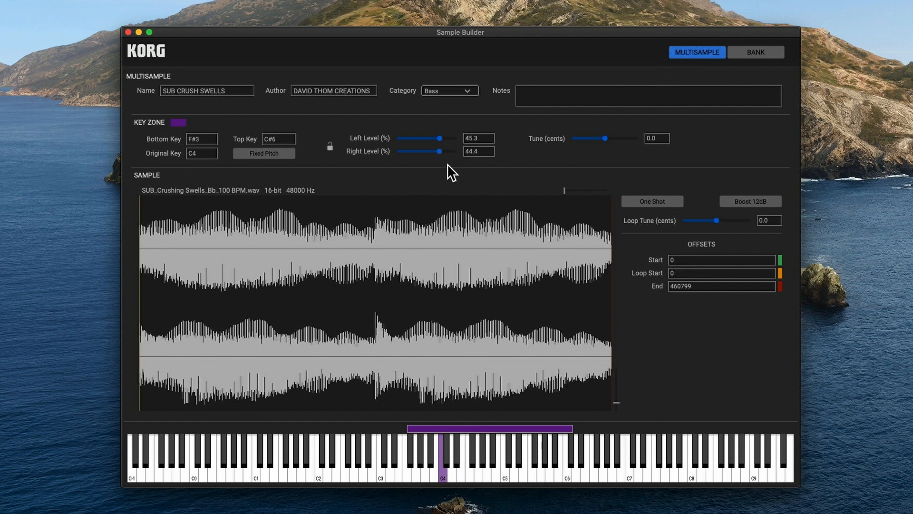
{"action": "left_click", "coordinate": [731, 52]}
{"action": "left_click", "coordinate": [694, 53]}
{"action": "left_click", "coordinate": [735, 51]}
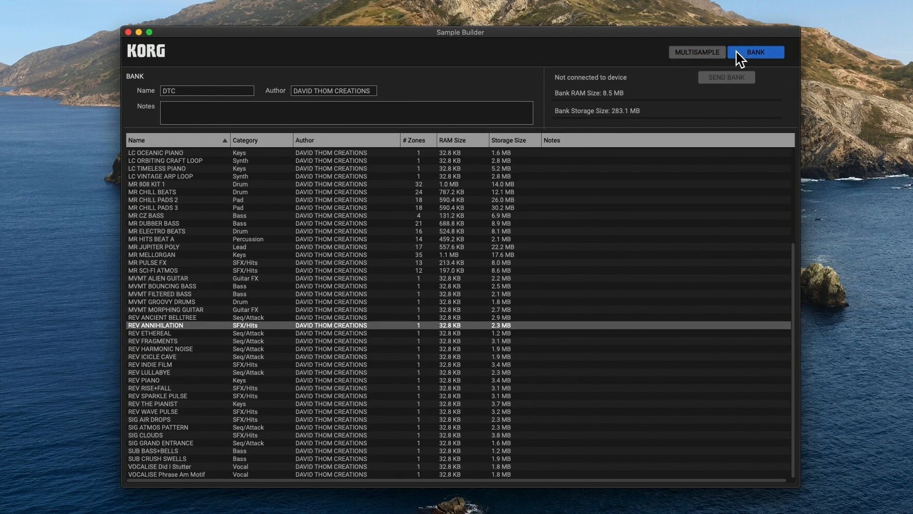
{"action": "left_click", "coordinate": [698, 52]}
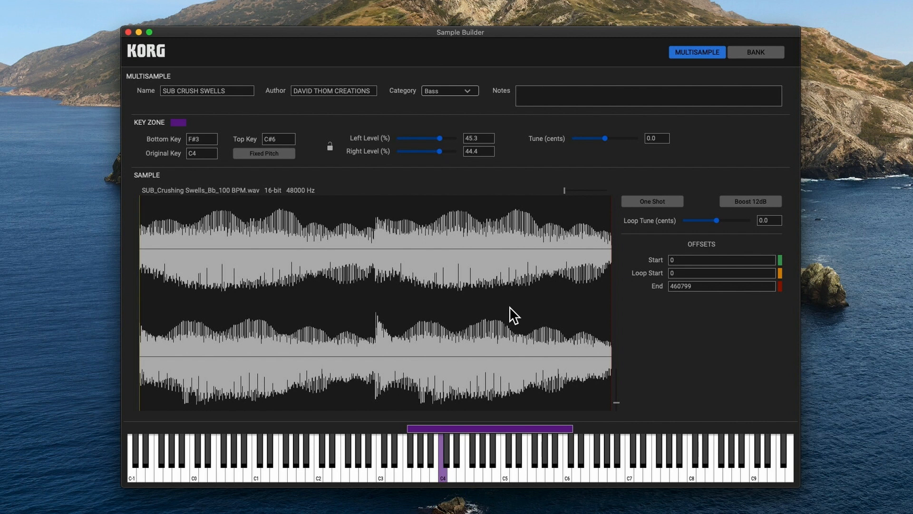
Step: Start a new multisample and import all ten MesBass and WhetBass WAV files from LoopKit B 128bpm's Bass folder
{"action": "key", "text": "super+n"}
{"action": "key", "text": "super+o"}
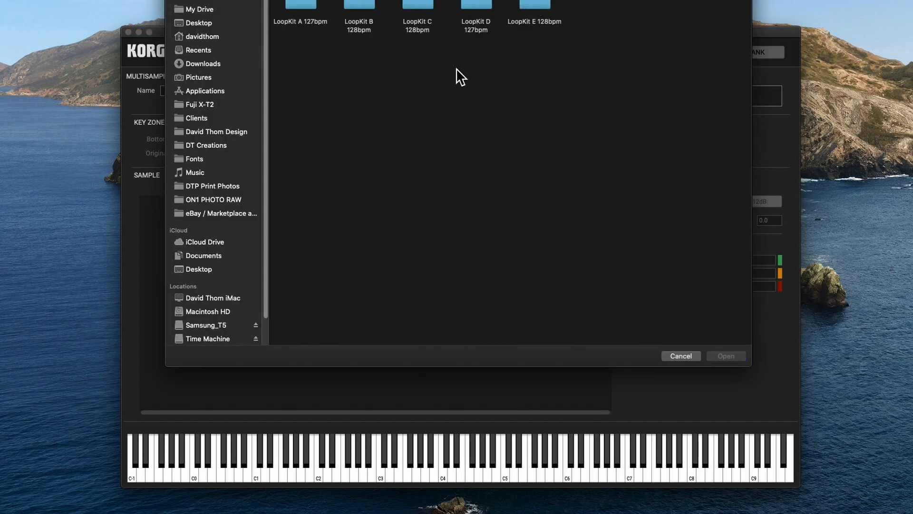
{"action": "double_click", "coordinate": [361, 9]}
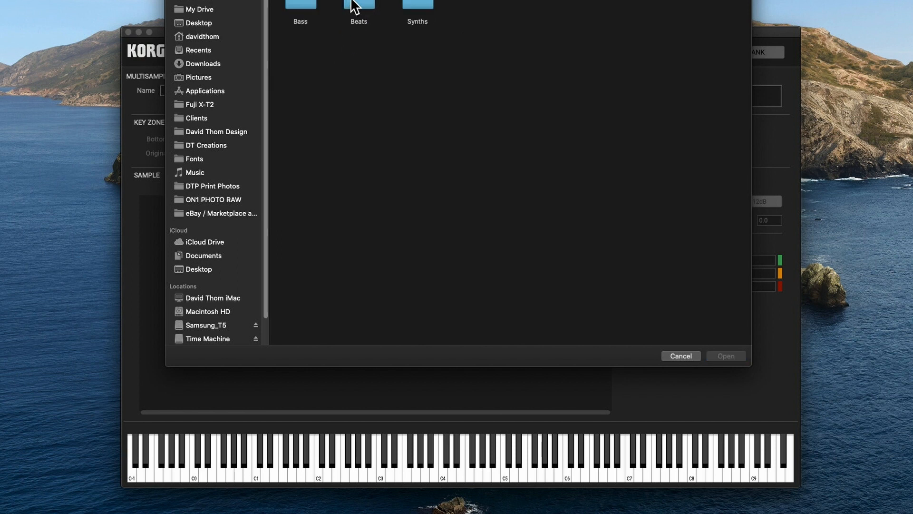
{"action": "double_click", "coordinate": [301, 5]}
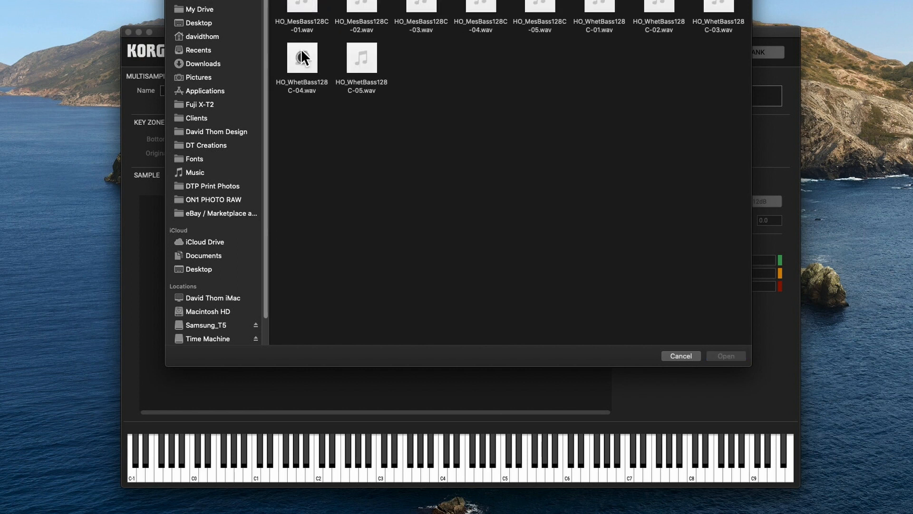
{"action": "left_click_drag", "start_coordinate": [279, 4], "coordinate": [715, 80]}
{"action": "left_click", "coordinate": [722, 356]}
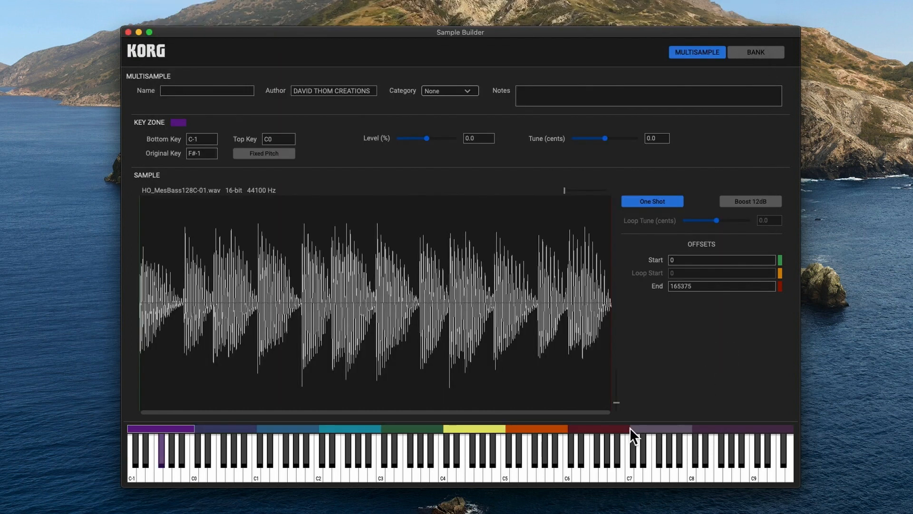
Step: Play keys across the zones and turn on Fixed Pitch for the first two zones, HO_MesBass128C-01 and -02
{"action": "left_click", "coordinate": [161, 469]}
{"action": "left_click", "coordinate": [167, 470]}
{"action": "left_click", "coordinate": [173, 470]}
{"action": "left_click", "coordinate": [183, 471]}
{"action": "left_click", "coordinate": [230, 471]}
{"action": "left_click", "coordinate": [421, 474]}
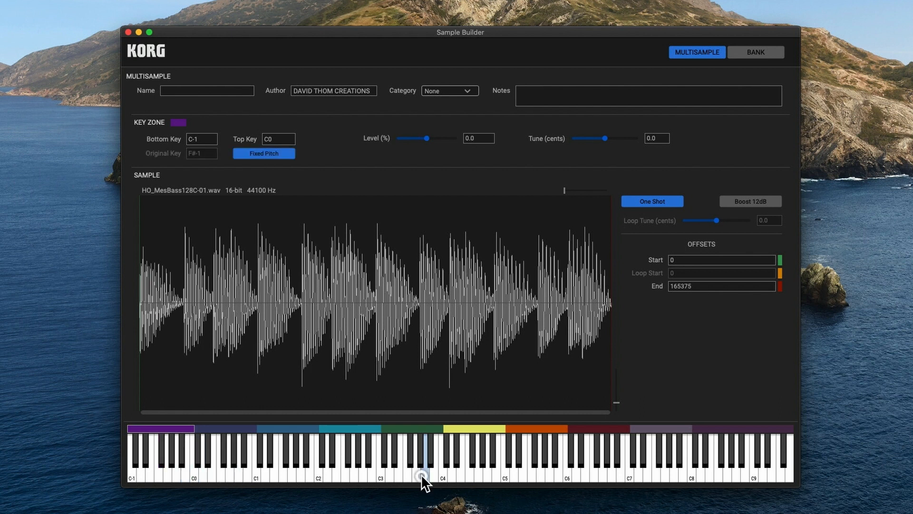
{"action": "left_click", "coordinate": [336, 475]}
{"action": "left_click", "coordinate": [151, 473]}
{"action": "left_click_drag", "start_coordinate": [150, 472], "coordinate": [185, 478]}
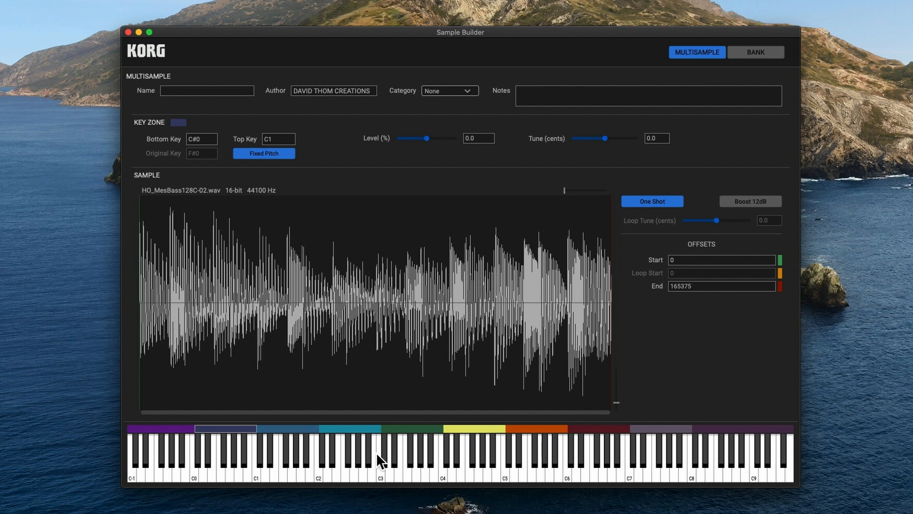
Step: Look through the neighbouring zones and turn on Fixed Pitch for the HO_MesBass128C-03 zone, leaving One Shot on
{"action": "left_click", "coordinate": [284, 429]}
{"action": "left_click", "coordinate": [373, 428]}
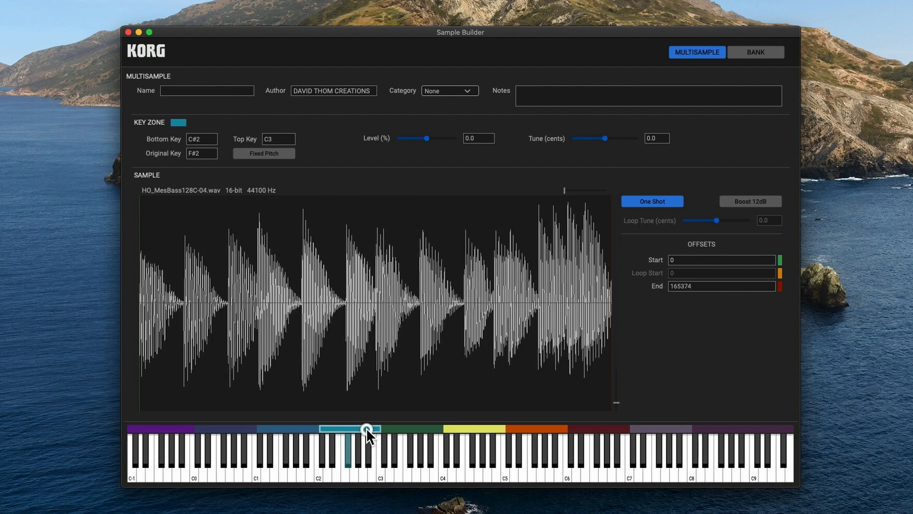
{"action": "left_click", "coordinate": [392, 428]}
{"action": "left_click", "coordinate": [310, 427]}
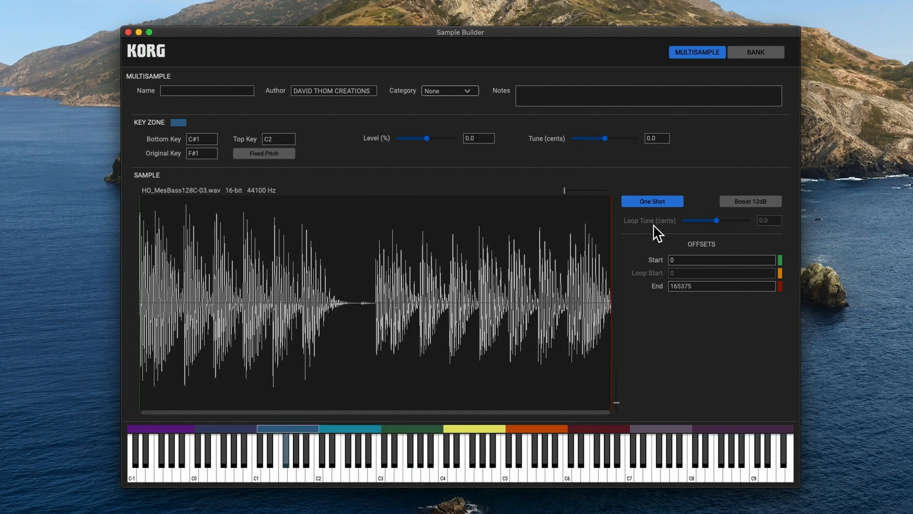
{"action": "left_click", "coordinate": [641, 200]}
{"action": "left_click", "coordinate": [641, 200]}
{"action": "left_click", "coordinate": [265, 152]}
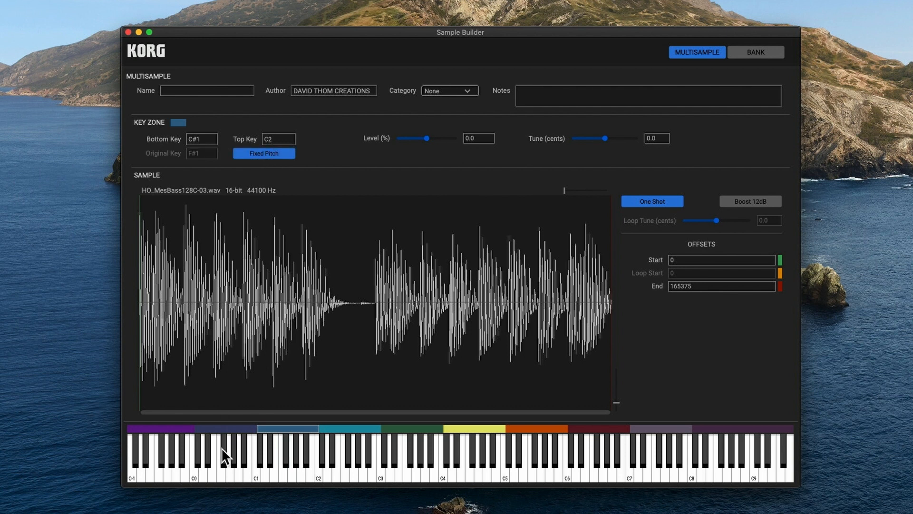
{"action": "left_click", "coordinate": [221, 429]}
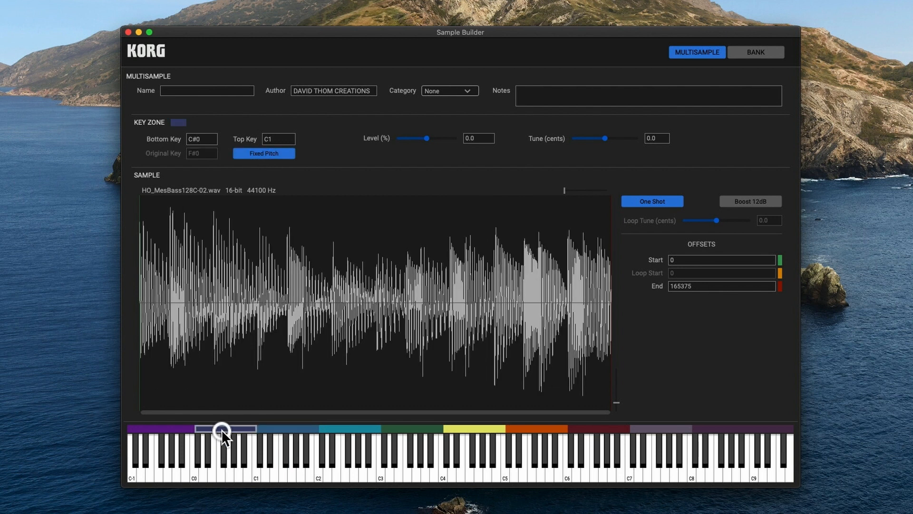
Step: Turn on Fixed Pitch for the HO_MesBass128C-04 and HO_MesBass128C-05 zones
{"action": "left_click", "coordinate": [331, 427]}
{"action": "left_click", "coordinate": [266, 154]}
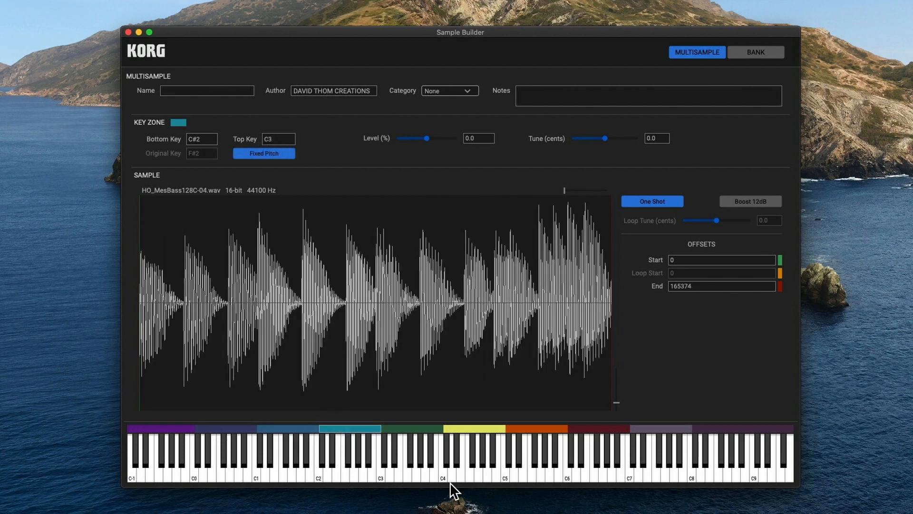
{"action": "left_click", "coordinate": [408, 426]}
{"action": "left_click", "coordinate": [292, 155]}
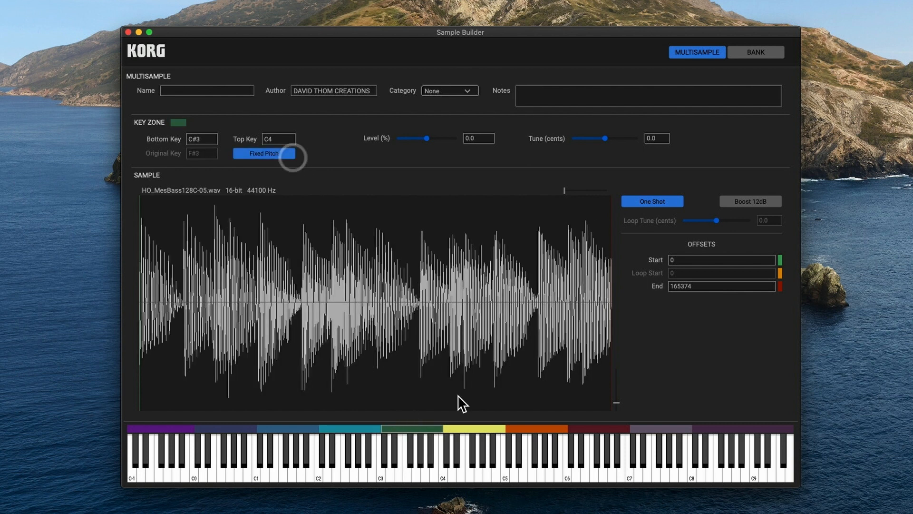
Step: Turn on Fixed Pitch for the five WhetBass zones, HO_WhetBass128C-01 through -05
{"action": "left_click", "coordinate": [522, 426]}
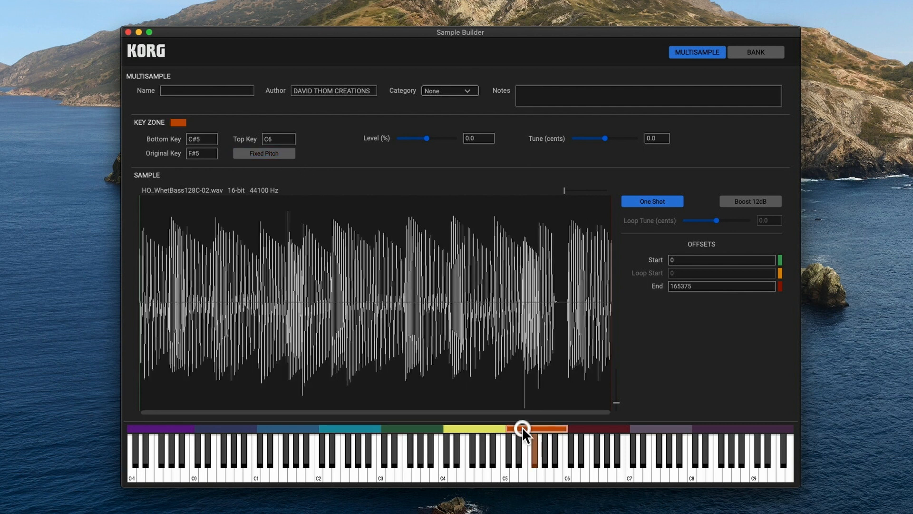
{"action": "left_click", "coordinate": [238, 150]}
{"action": "left_click", "coordinate": [449, 429]}
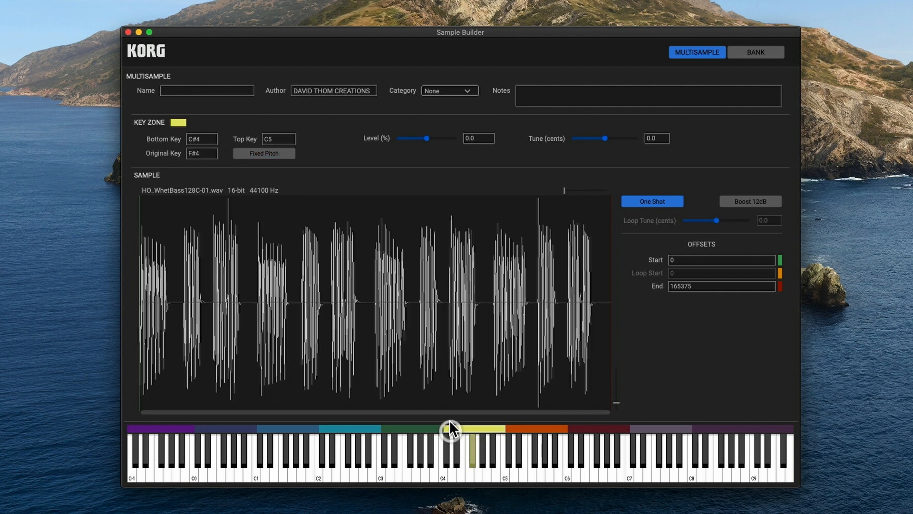
{"action": "left_click", "coordinate": [240, 151]}
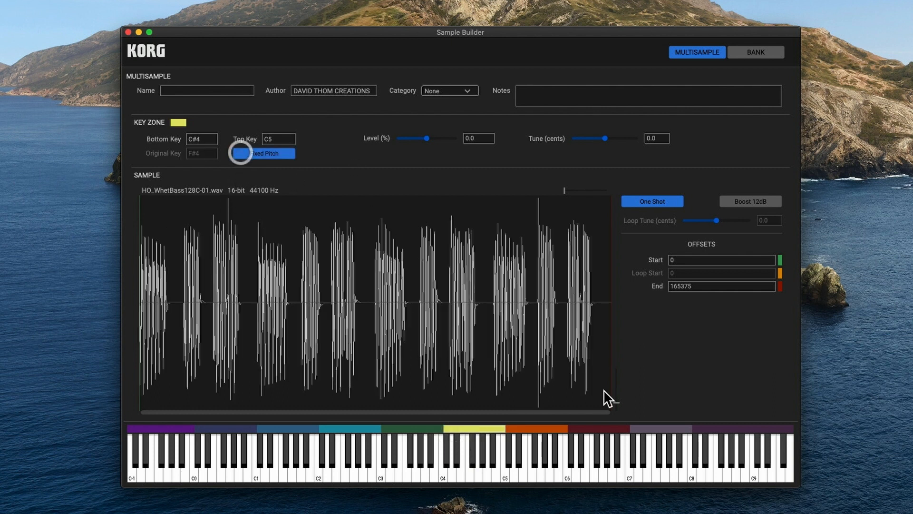
{"action": "left_click", "coordinate": [582, 425]}
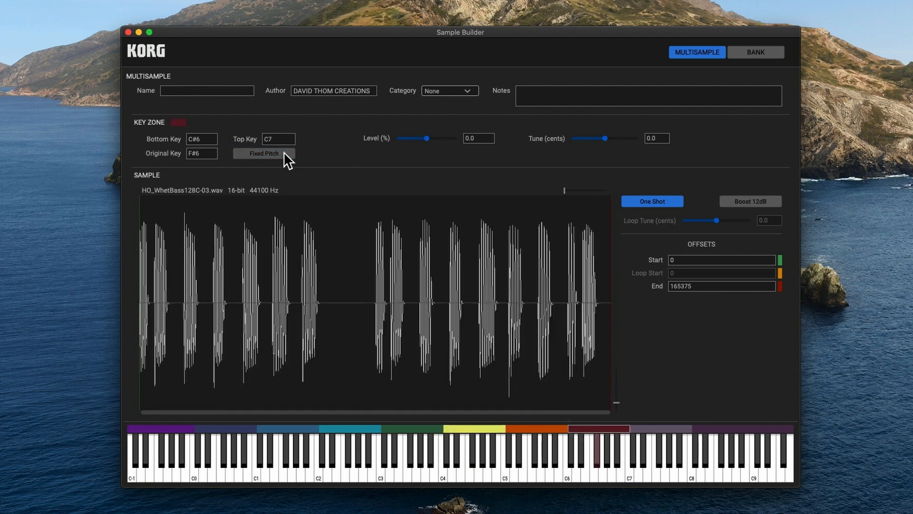
{"action": "left_click", "coordinate": [281, 151]}
{"action": "left_click", "coordinate": [666, 425]}
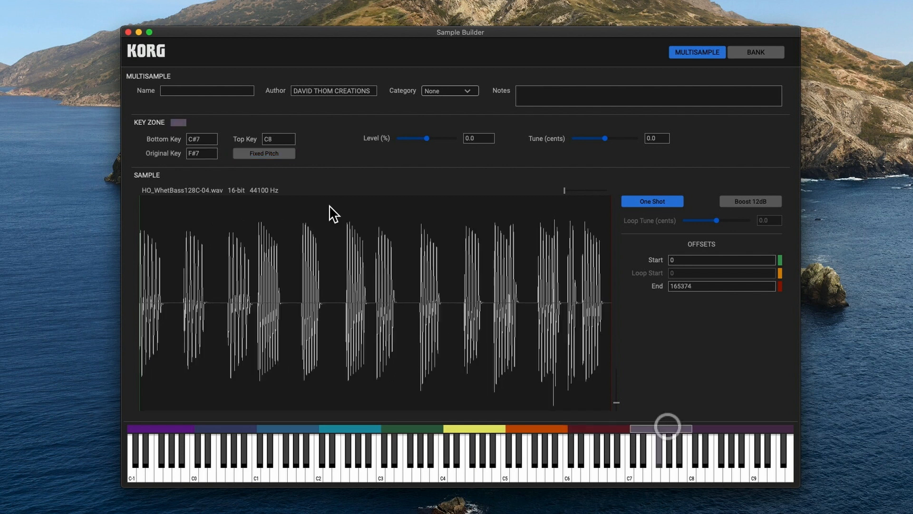
{"action": "left_click", "coordinate": [281, 154]}
{"action": "left_click", "coordinate": [710, 426]}
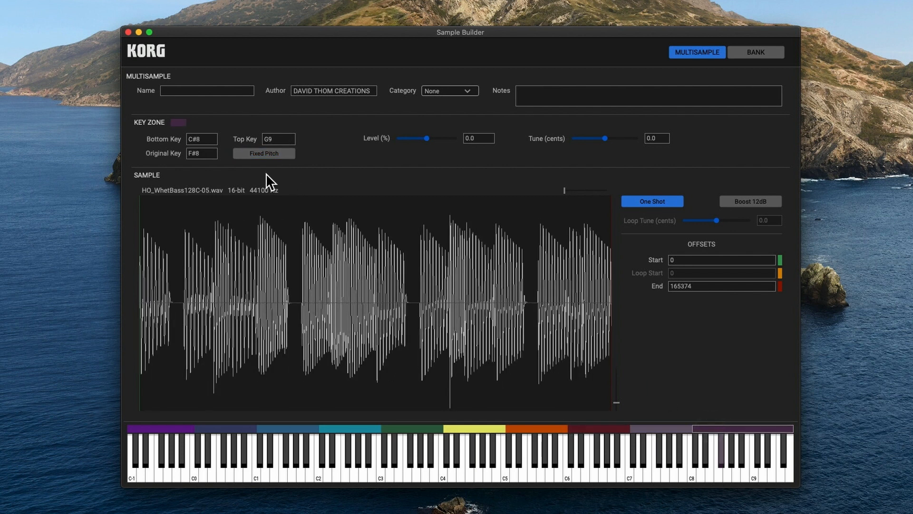
{"action": "left_click", "coordinate": [258, 153]}
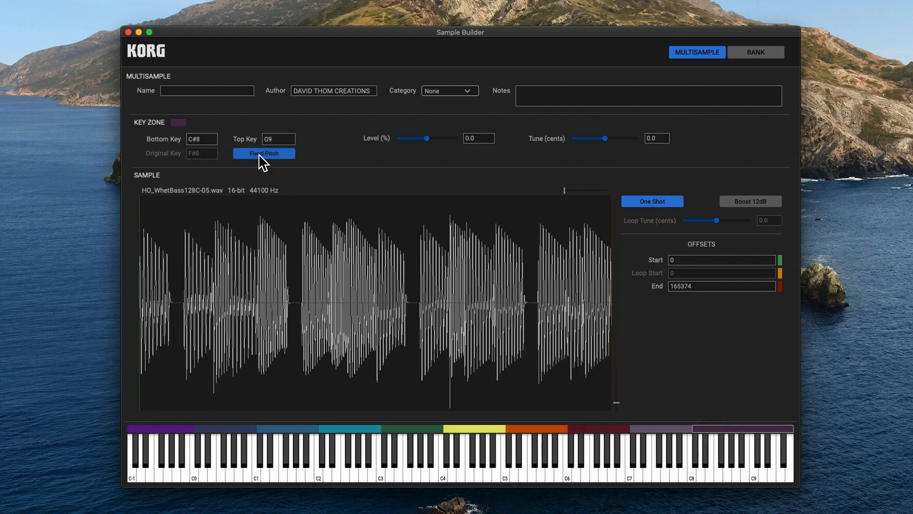
Step: Play keys in the middle zones, set the HO_MesBass128C-01 zone's level to 57.2 %, and play a key in it
{"action": "left_click", "coordinate": [389, 473]}
{"action": "left_click", "coordinate": [380, 472]}
{"action": "left_click", "coordinate": [373, 472]}
{"action": "left_click", "coordinate": [396, 472]}
{"action": "left_click", "coordinate": [188, 427]}
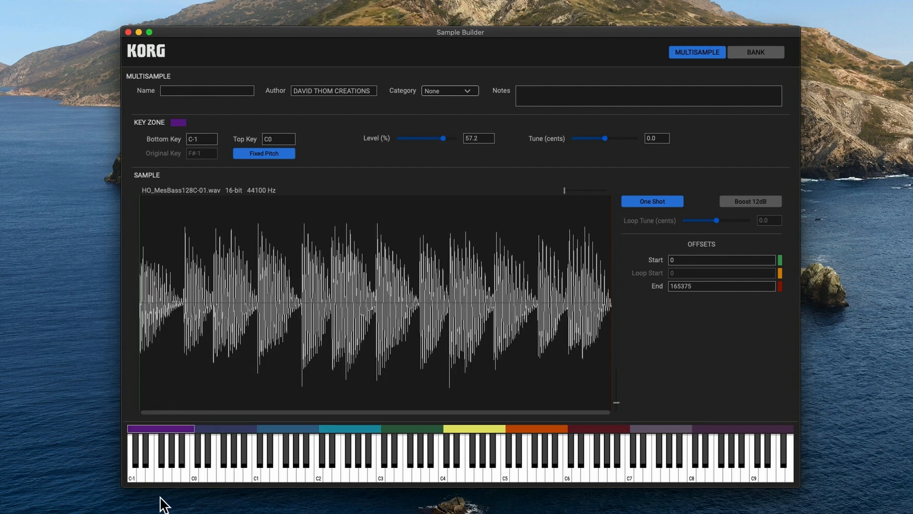
{"action": "left_click", "coordinate": [159, 476]}
Step: Turn off One Shot for the HO_MesBass128C-01 zone and play two keys to hear the loop
{"action": "left_click", "coordinate": [681, 200]}
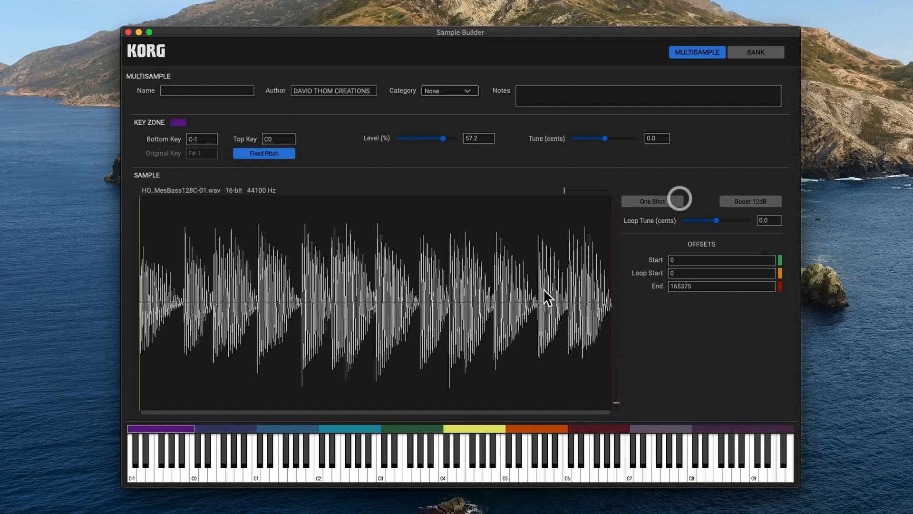
{"action": "left_click", "coordinate": [176, 473]}
{"action": "left_click", "coordinate": [158, 472]}
Step: Turn off One Shot for the HO_MesBass128C-02, -03 and -04 zones so they loop
{"action": "left_click", "coordinate": [230, 428]}
{"action": "left_click", "coordinate": [246, 471]}
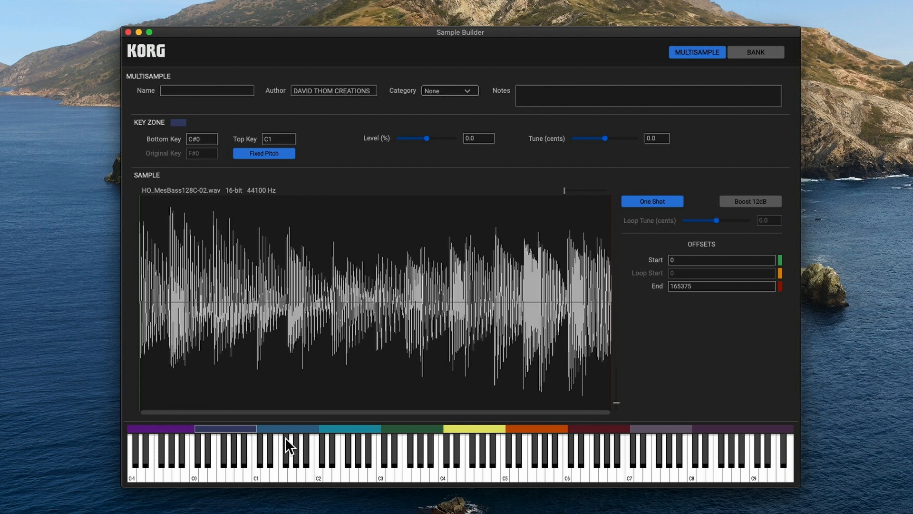
{"action": "left_click", "coordinate": [652, 202]}
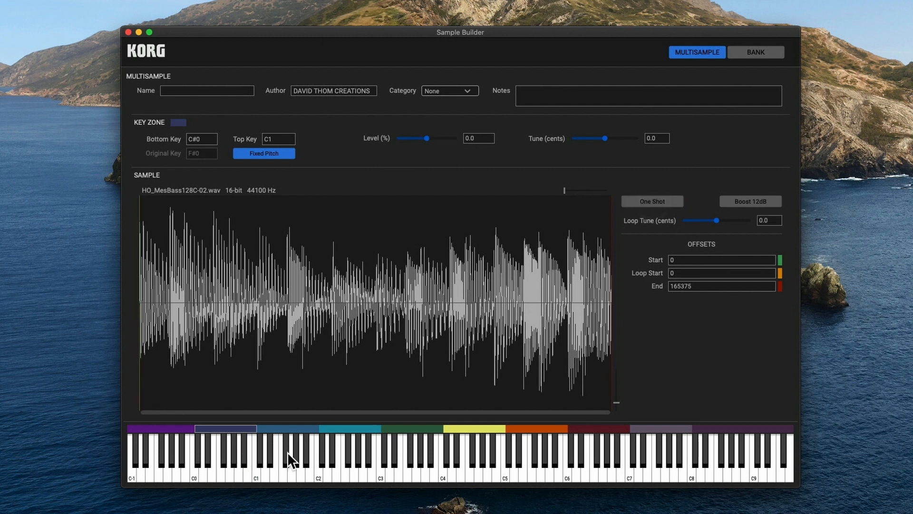
{"action": "left_click", "coordinate": [280, 428]}
{"action": "left_click", "coordinate": [341, 427]}
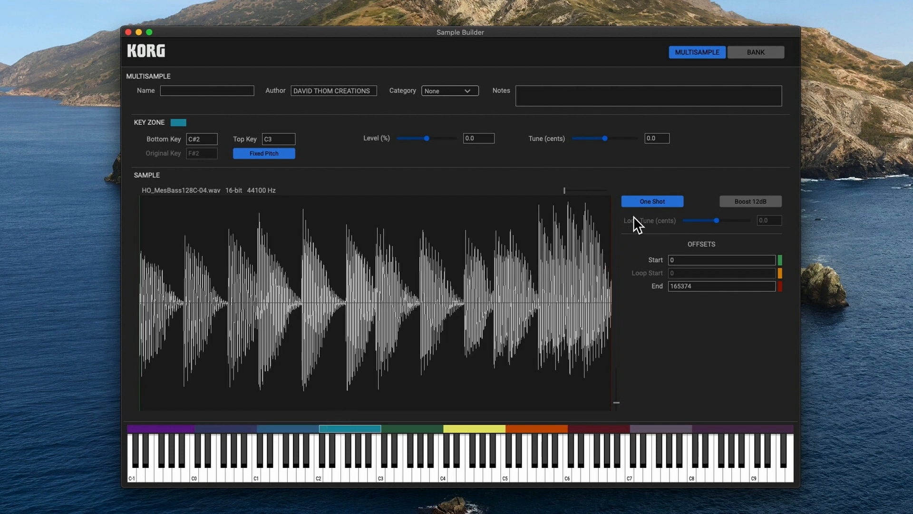
{"action": "left_click", "coordinate": [630, 203]}
{"action": "left_click", "coordinate": [276, 428]}
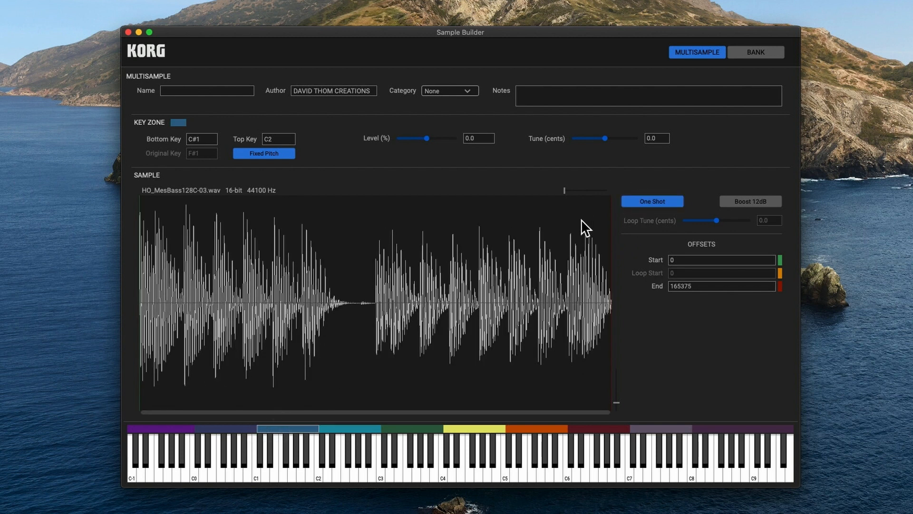
{"action": "left_click", "coordinate": [644, 199]}
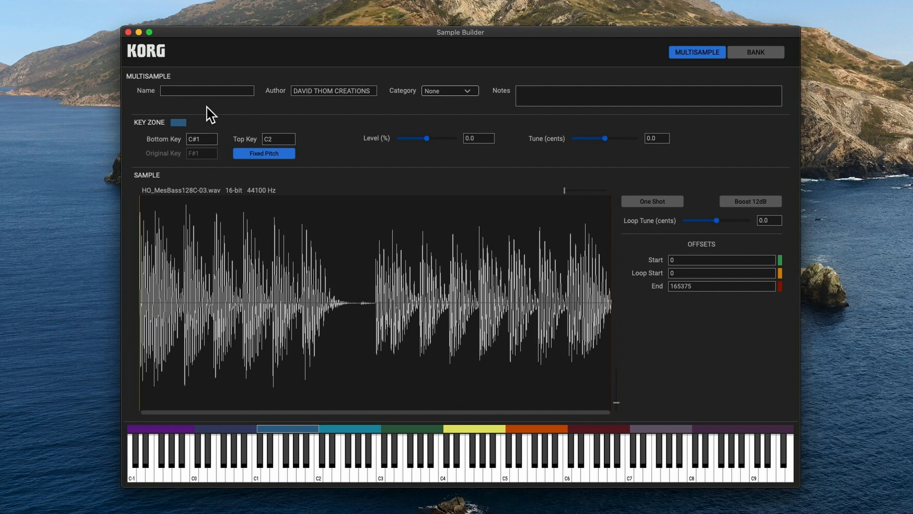
Step: Name the multisample MR MESBASS and set its category to Bass
{"action": "left_click", "coordinate": [204, 91]}
{"action": "type", "text": "MR"}
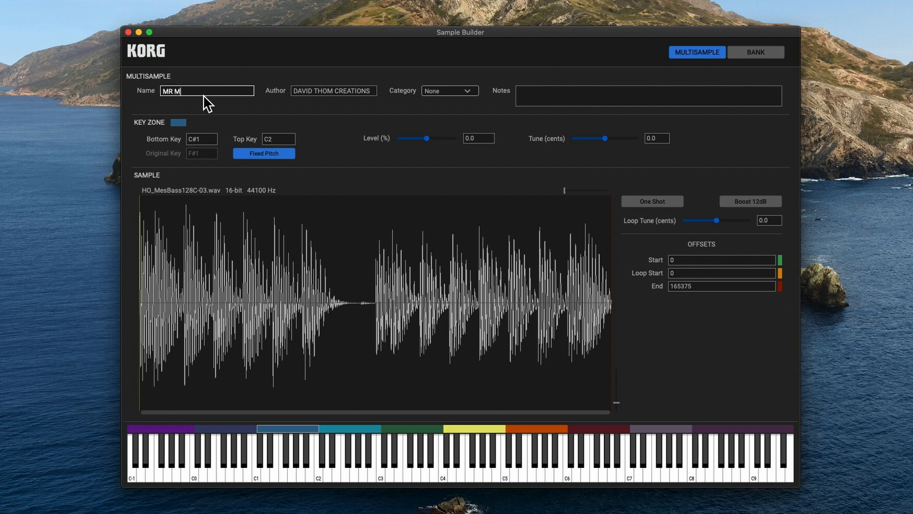
{"action": "type", "text": "MESBASS"}
{"action": "left_click", "coordinate": [442, 97]}
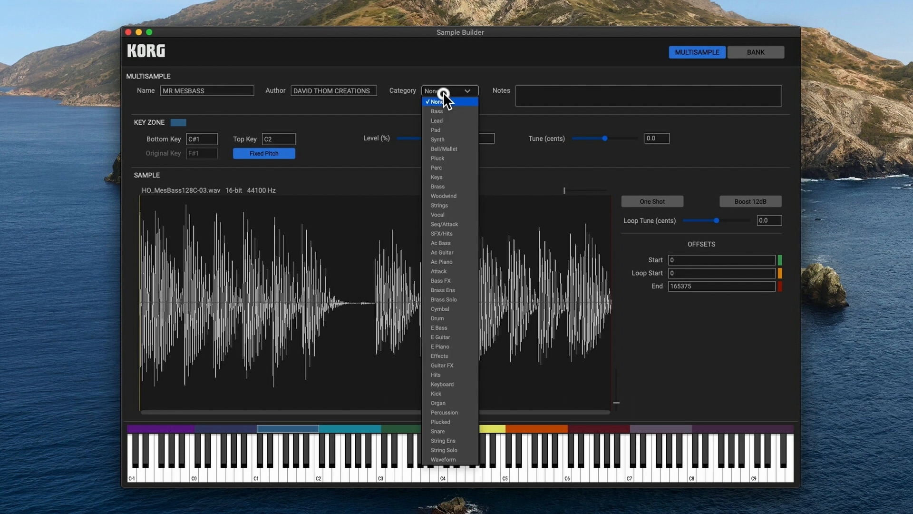
{"action": "left_click", "coordinate": [442, 114]}
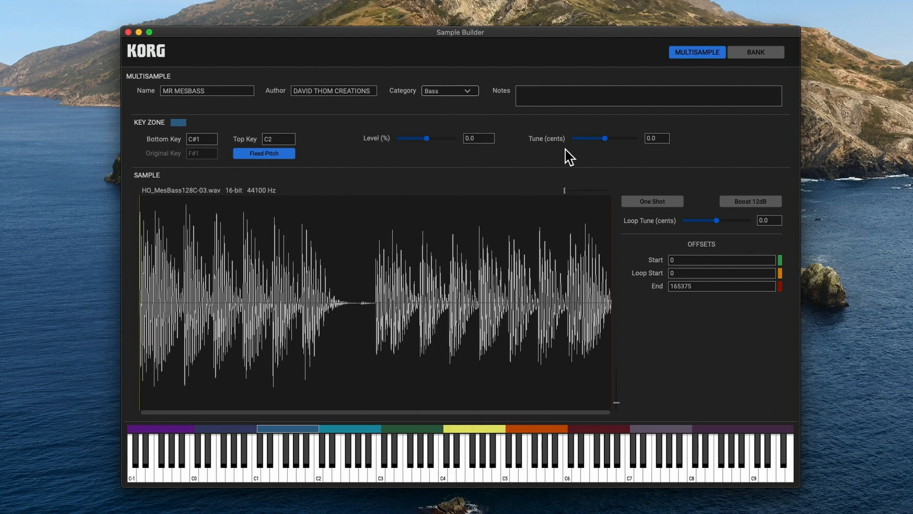
Step: Raise the levels of the MesBass zones, with HO_MesBass128C-04 at 54.4 %, and save the multisample
{"action": "left_click", "coordinate": [170, 430]}
{"action": "left_click", "coordinate": [224, 427]}
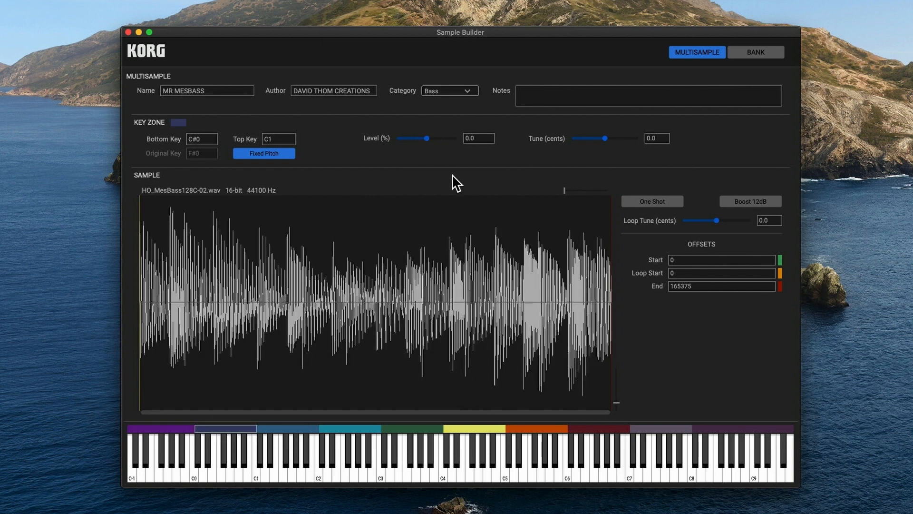
{"action": "left_click_drag", "start_coordinate": [426, 138], "coordinate": [436, 191]}
{"action": "left_click", "coordinate": [289, 427]}
{"action": "left_click", "coordinate": [360, 427]}
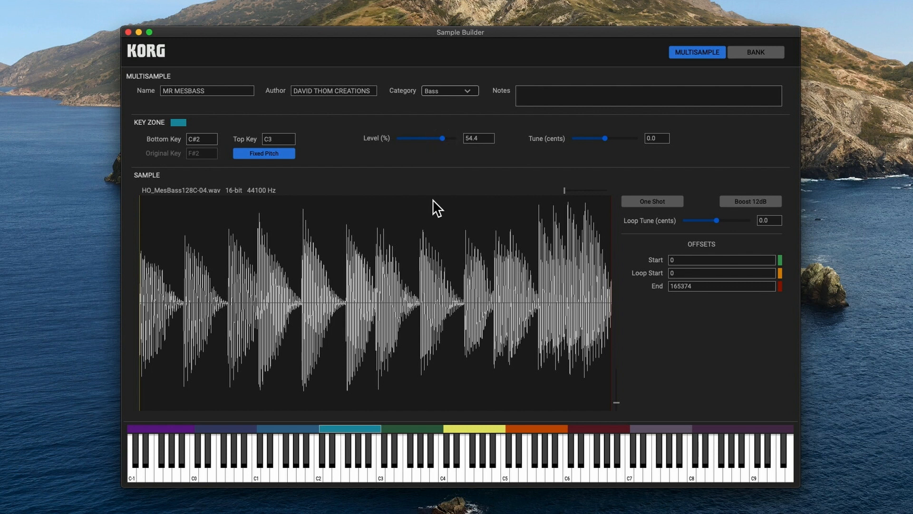
{"action": "key", "text": "super+s"}
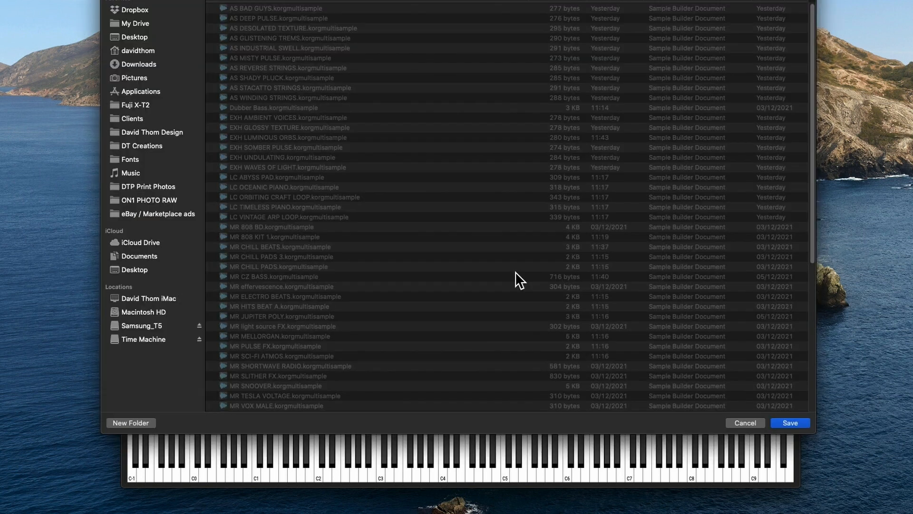
{"action": "left_click", "coordinate": [774, 422]}
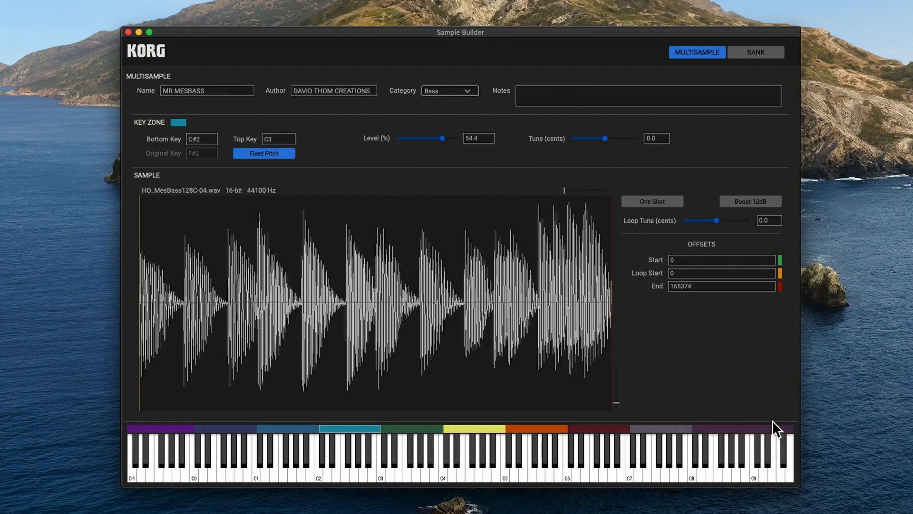
Step: Find MR MESBASS in the bank list, open it and play a key just above C7
{"action": "left_click", "coordinate": [755, 54]}
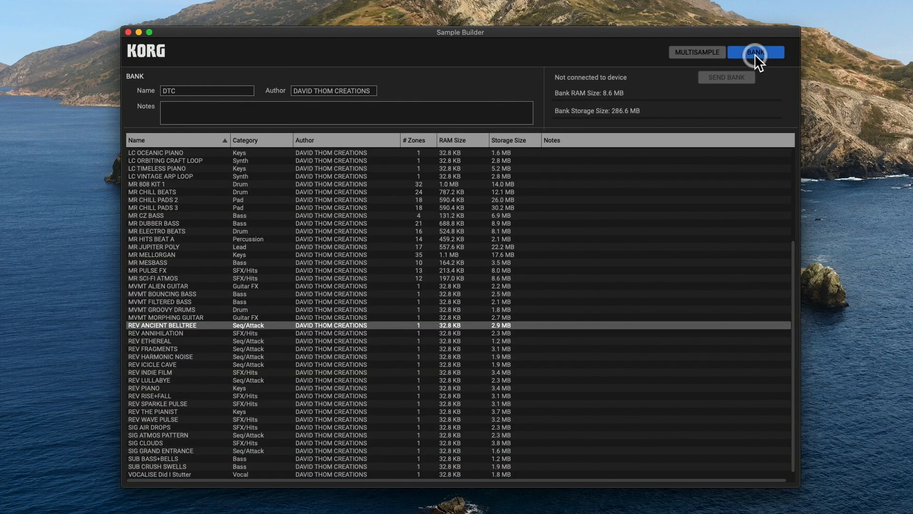
{"action": "scroll", "coordinate": [257, 387], "scroll_direction": "down", "scroll_amount": 1}
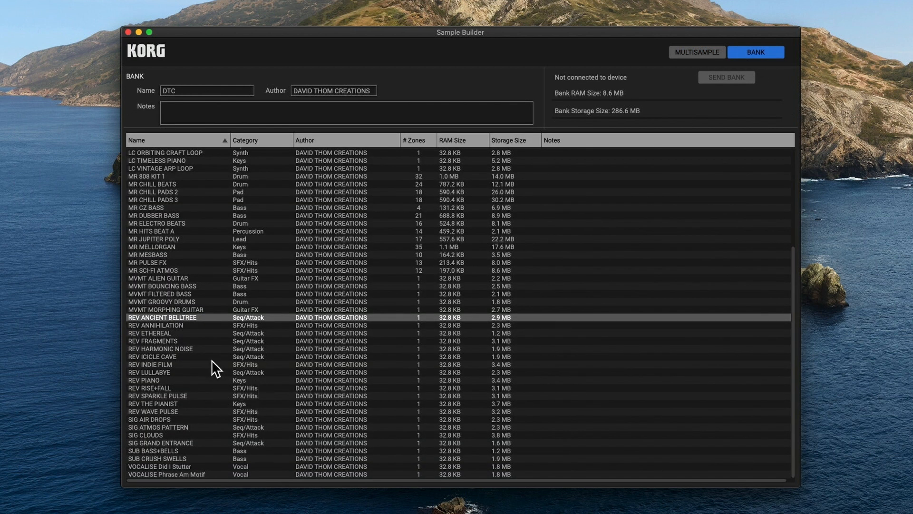
{"action": "left_click", "coordinate": [196, 256]}
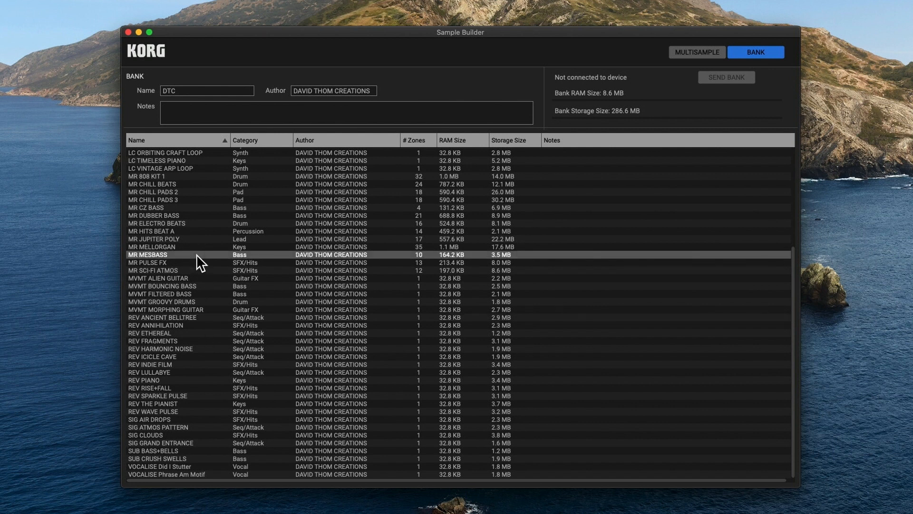
{"action": "double_click", "coordinate": [196, 254]}
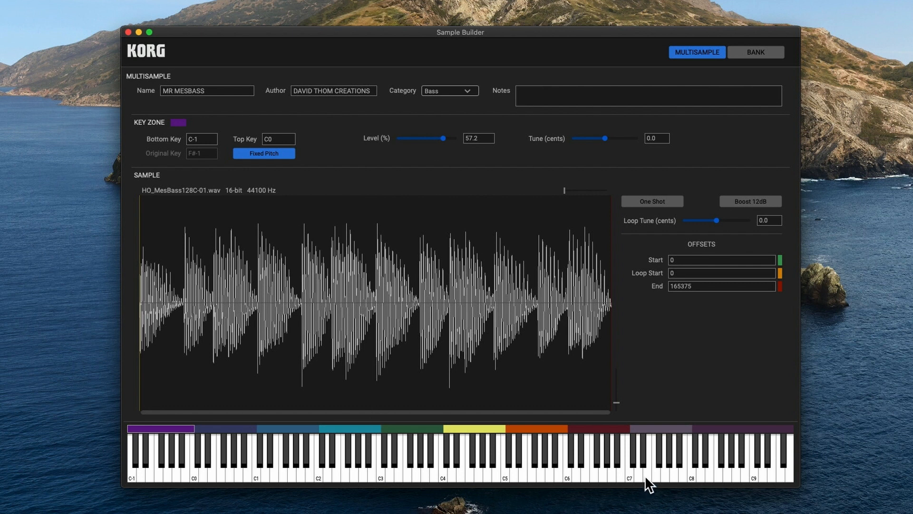
{"action": "left_click", "coordinate": [645, 476]}
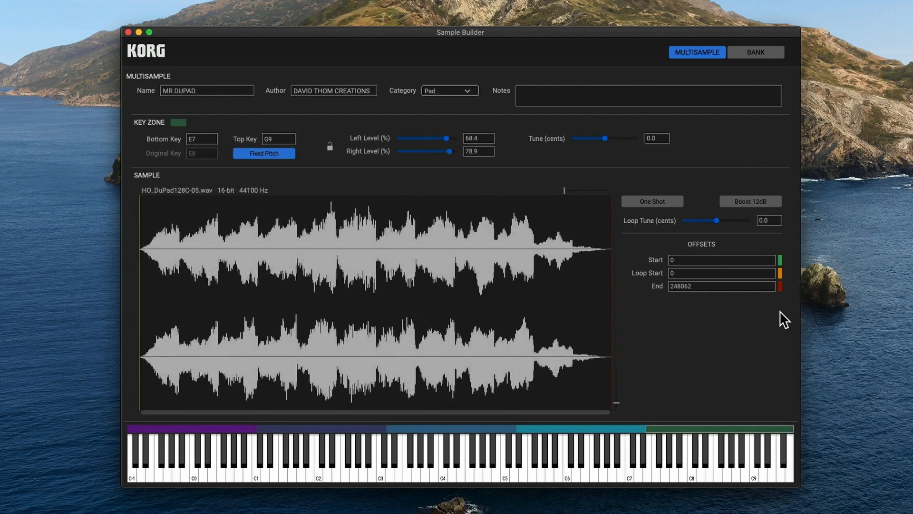
Step: Compare the bank list with the multisample editor, and send the DTC bank to the connected Korg wavestate
{"action": "left_click", "coordinate": [736, 53]}
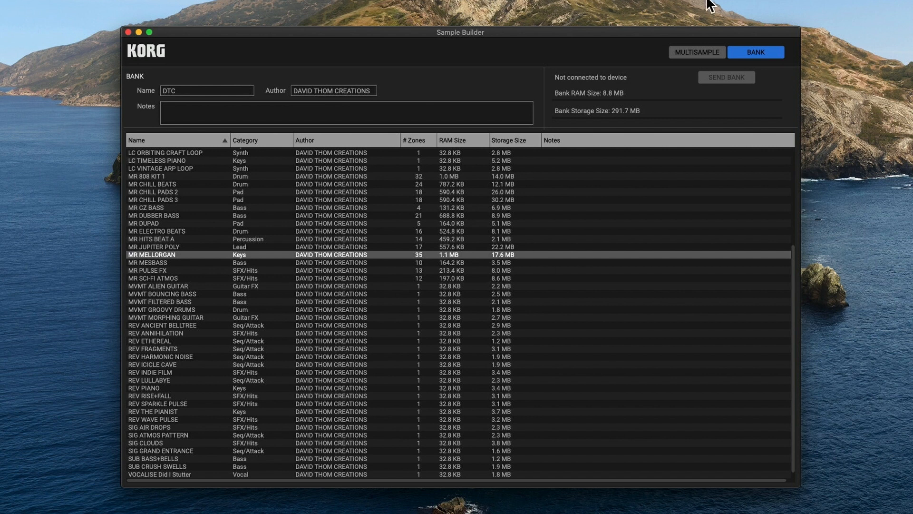
{"action": "left_click", "coordinate": [686, 53]}
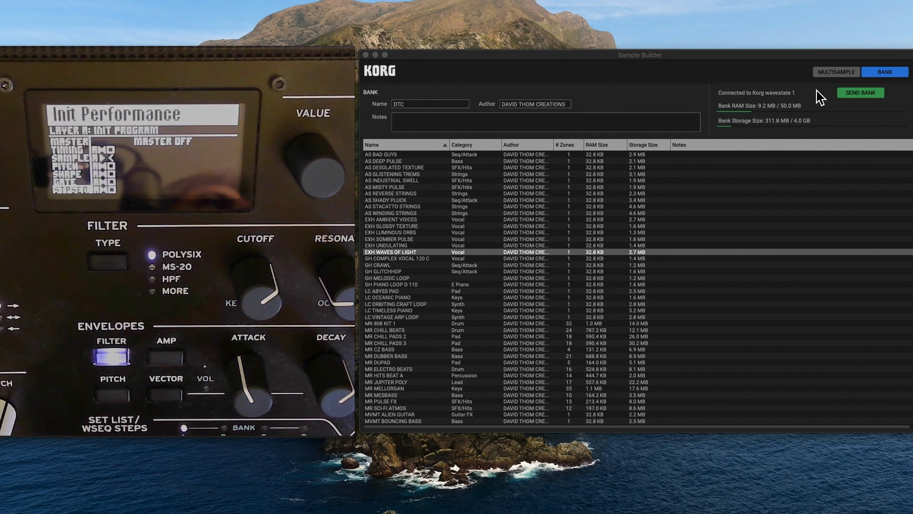
{"action": "left_click", "coordinate": [835, 73]}
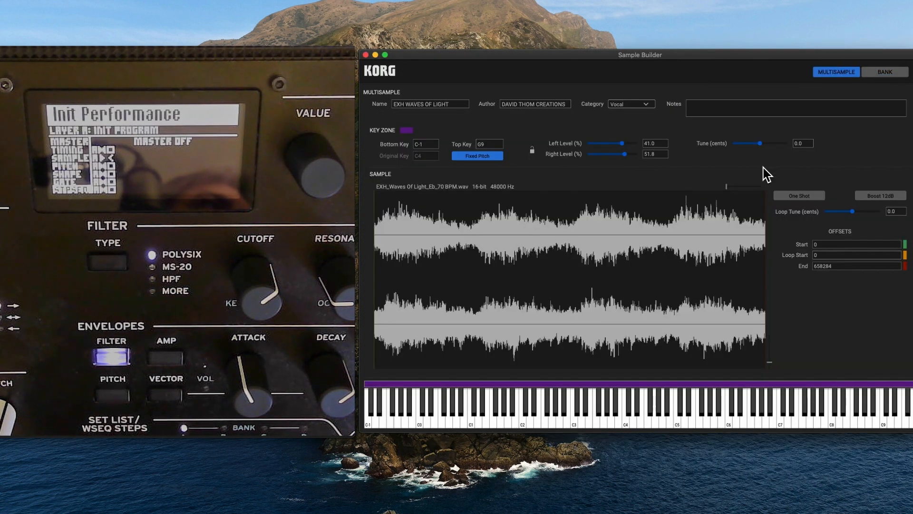
{"action": "left_click", "coordinate": [875, 73]}
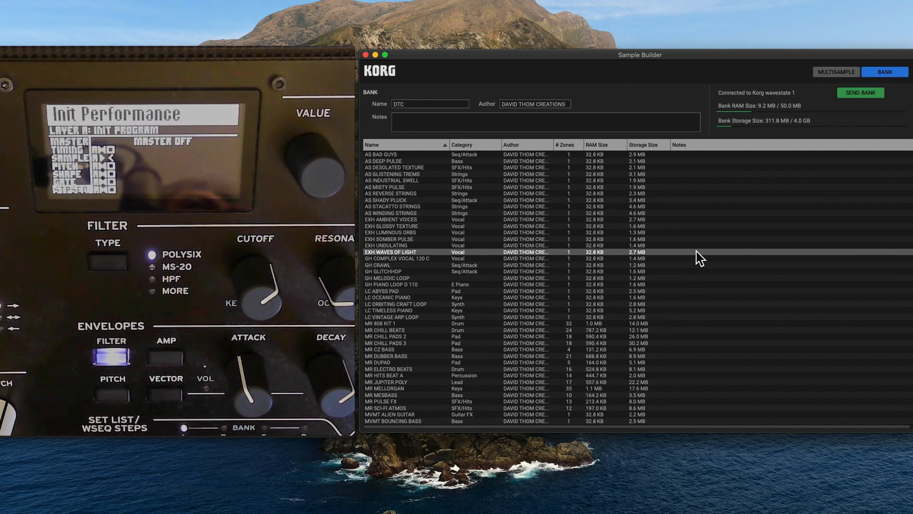
{"action": "left_click", "coordinate": [853, 94]}
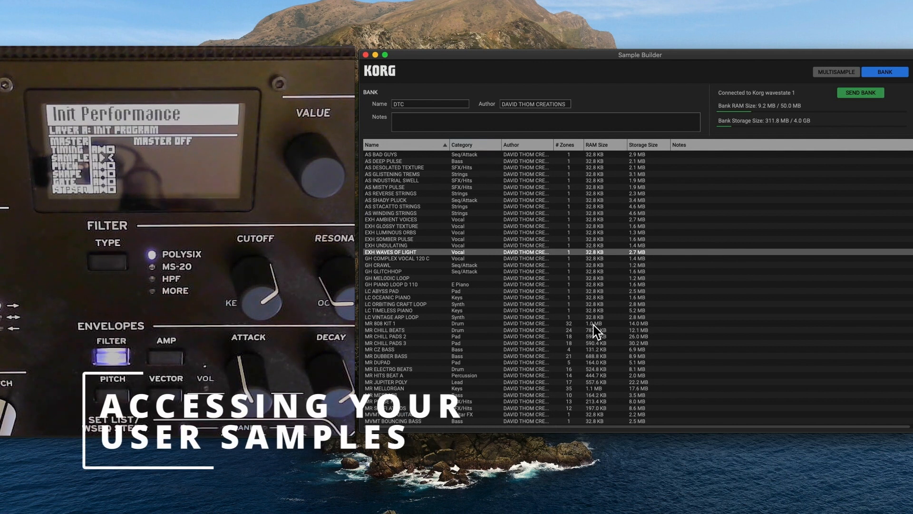
Step: View the EXH WAVES OF LIGHT, AS DEEP PULSE and AS REVERSE STRINGS multisamples, returning to the bank list after each
{"action": "left_click", "coordinate": [832, 73]}
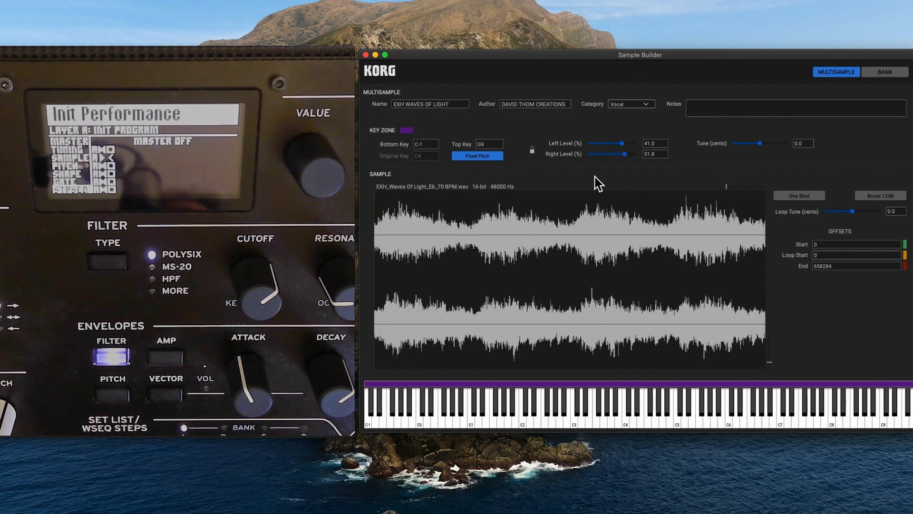
{"action": "left_click", "coordinate": [885, 73]}
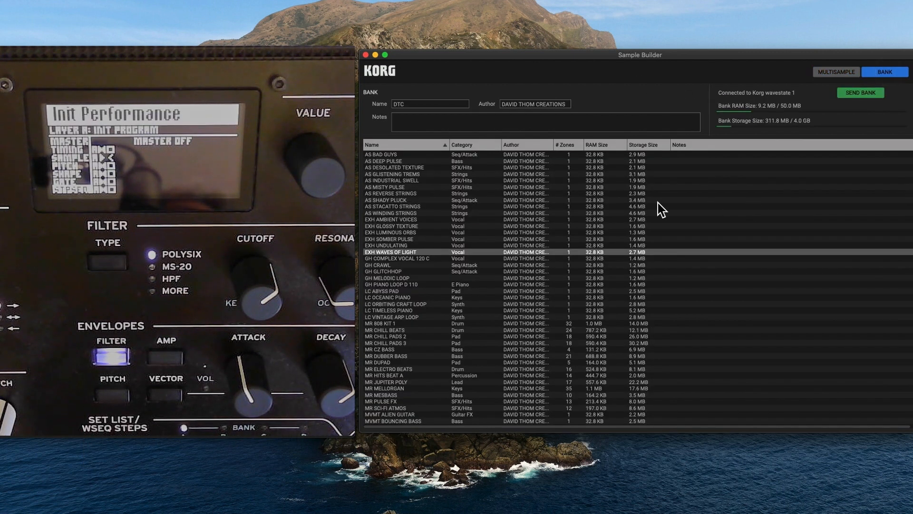
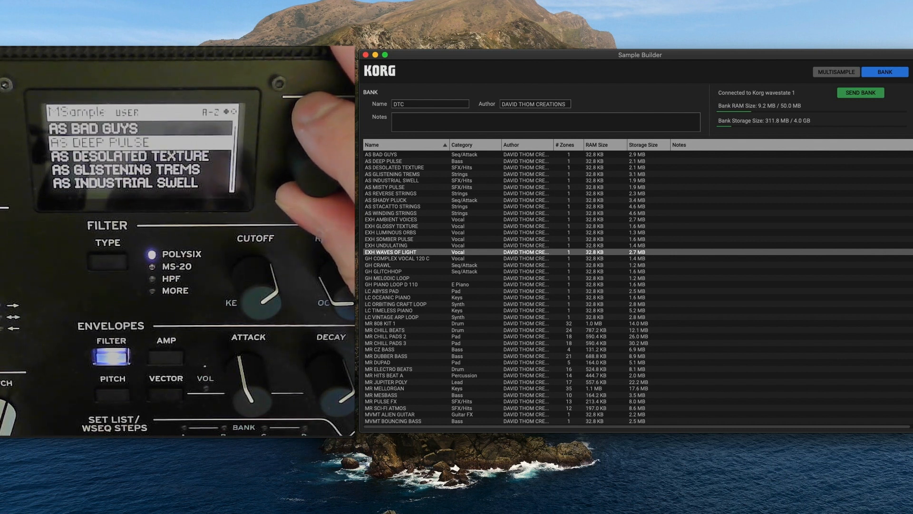
{"action": "double_click", "coordinate": [421, 161]}
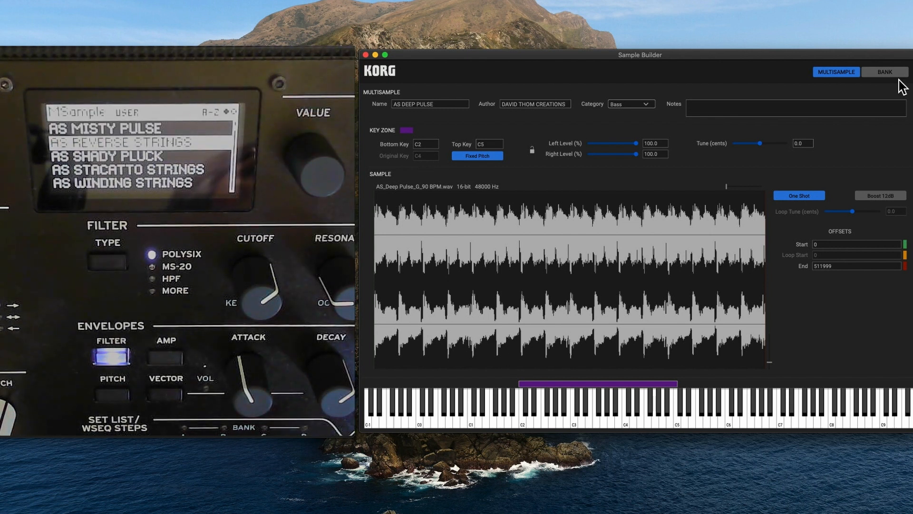
{"action": "left_click", "coordinate": [884, 72]}
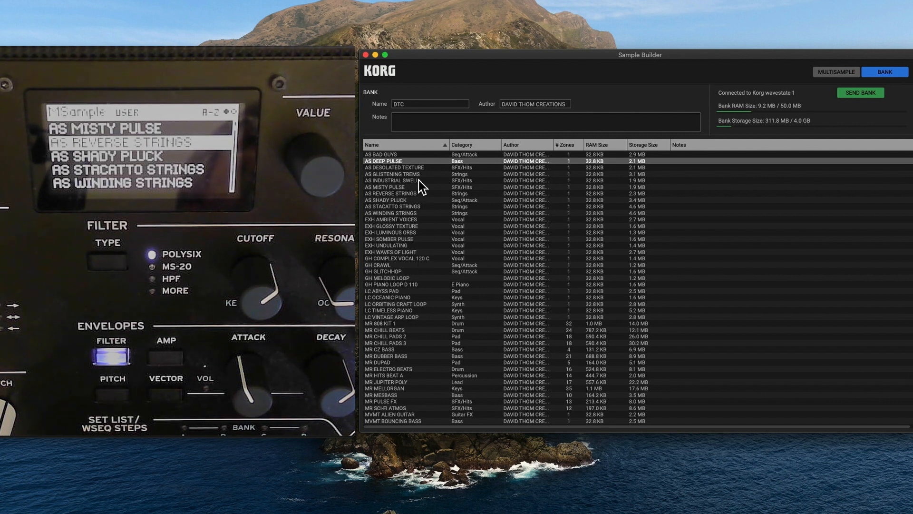
{"action": "double_click", "coordinate": [422, 193]}
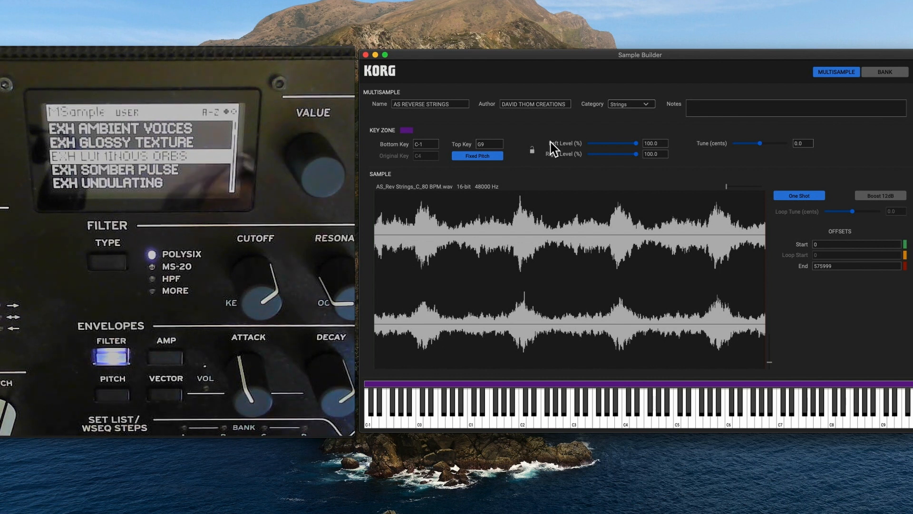
{"action": "left_click", "coordinate": [893, 71]}
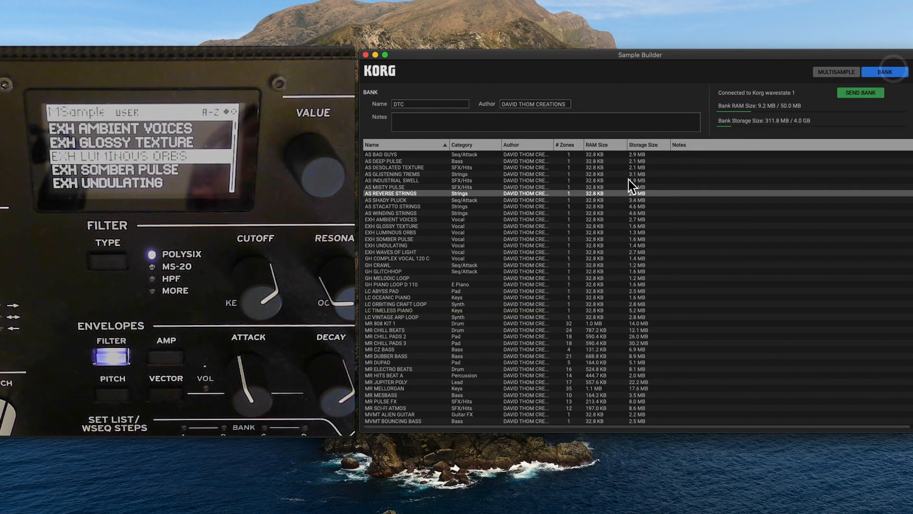
Step: View the EXH LUMINOUS ORBS, GH COMPLEX VOCAL 120 C and GH GLITCHHOP multisamples, returning to the bank list after each
{"action": "double_click", "coordinate": [413, 233]}
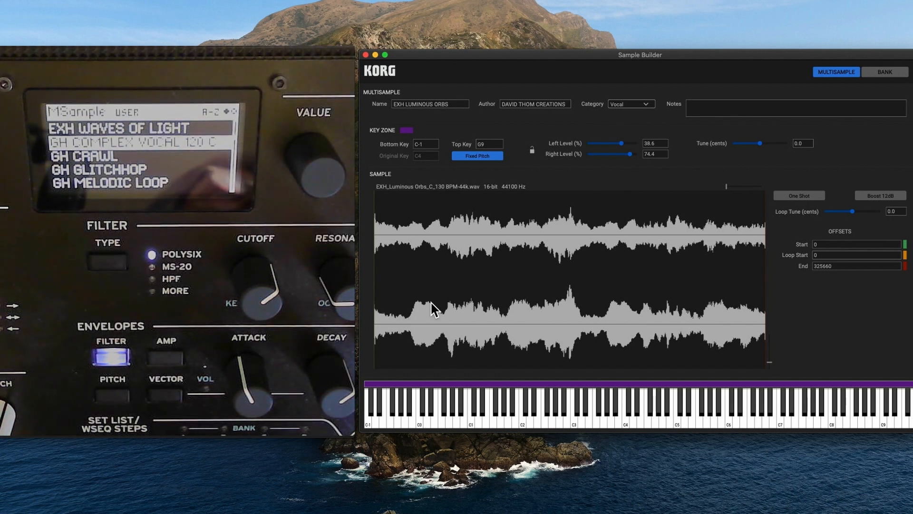
{"action": "left_click", "coordinate": [880, 74]}
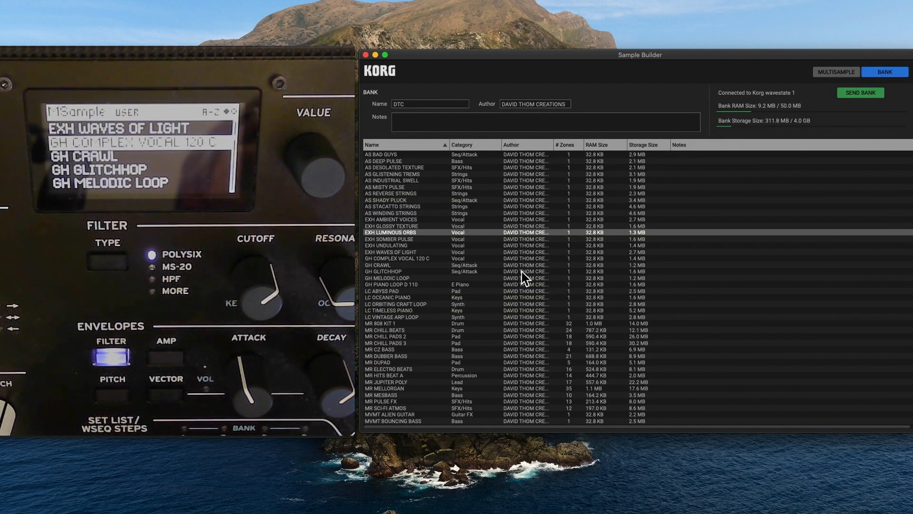
{"action": "double_click", "coordinate": [421, 259]}
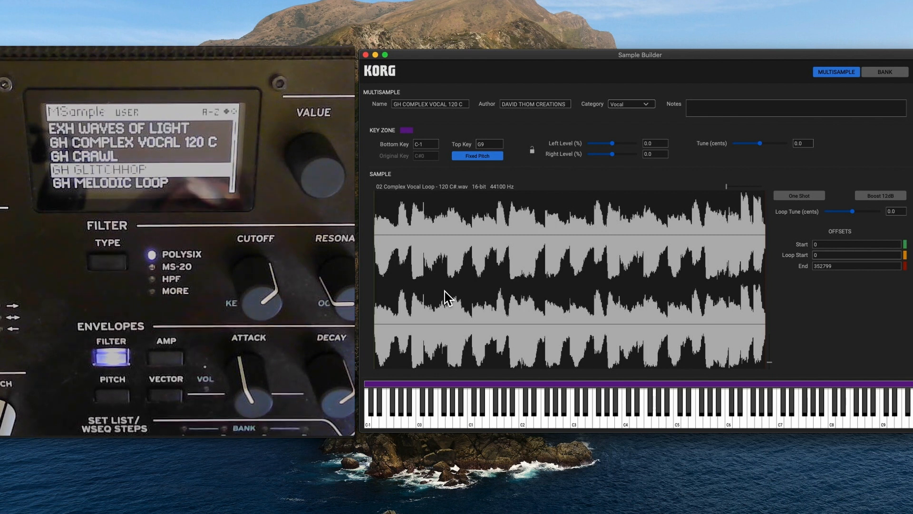
{"action": "left_click", "coordinate": [877, 72]}
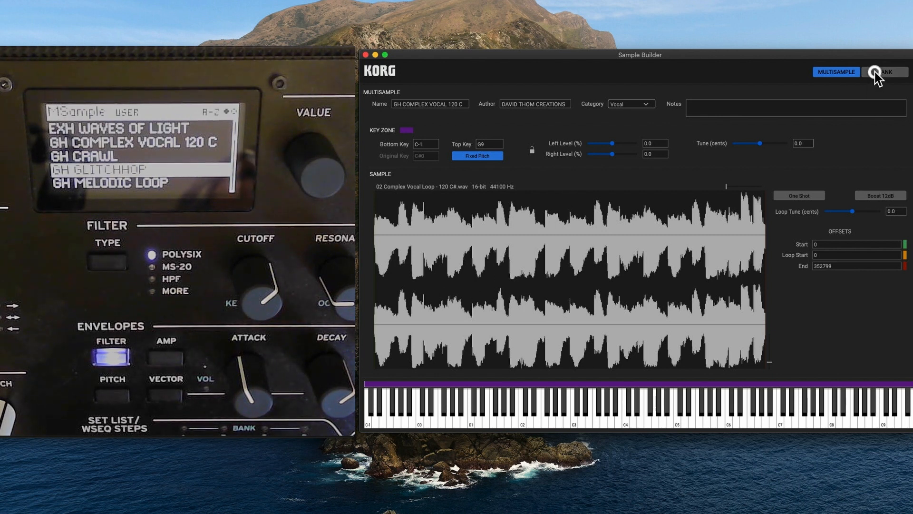
{"action": "double_click", "coordinate": [421, 269]}
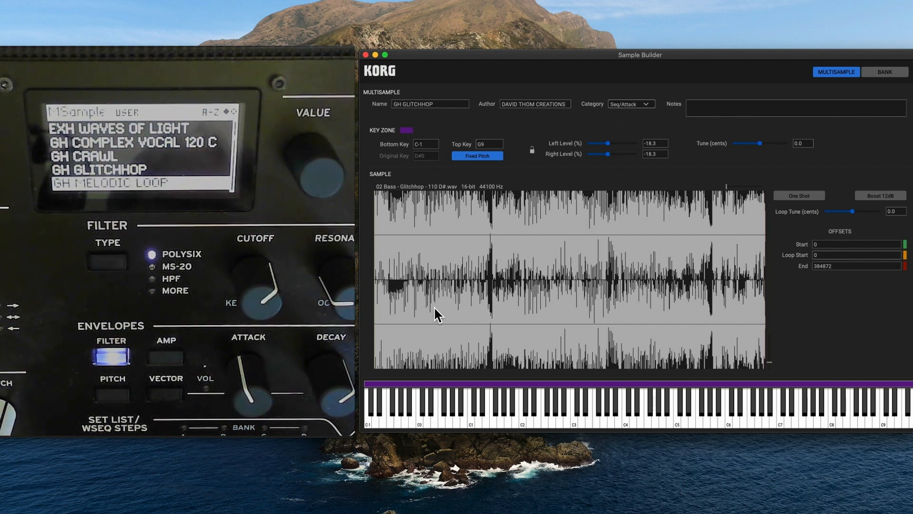
{"action": "left_click", "coordinate": [881, 77]}
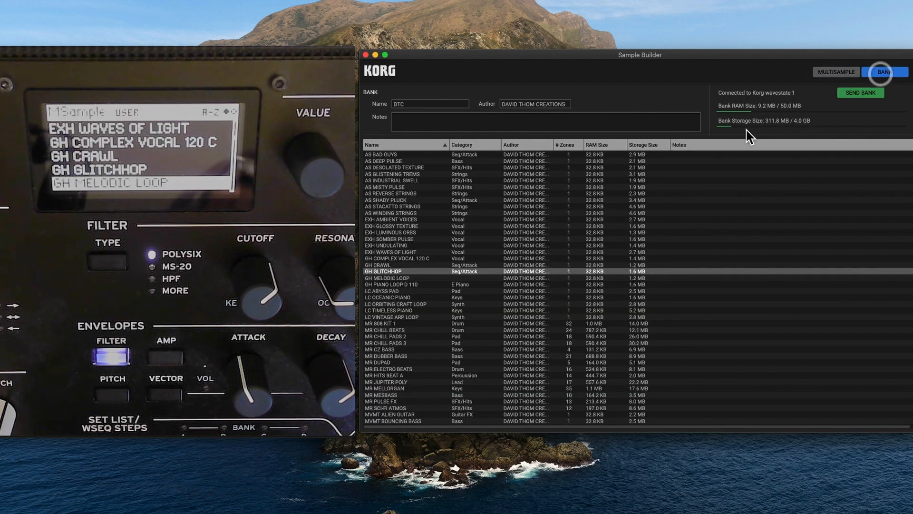
Step: View the GH MELODIC LOOP, LC OCEANIC PIANO and MR CHILL BEATS multisamples, returning to the bank list after viewing
{"action": "double_click", "coordinate": [428, 278]}
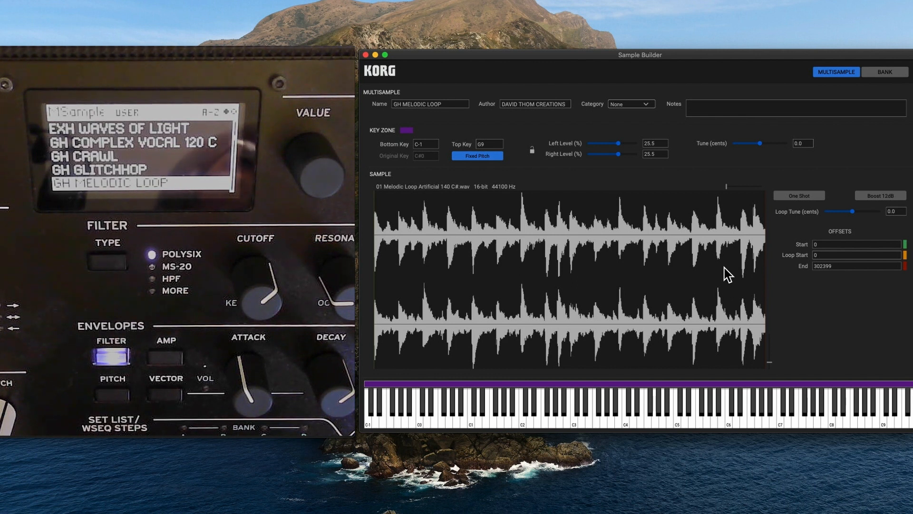
{"action": "left_click", "coordinate": [879, 75]}
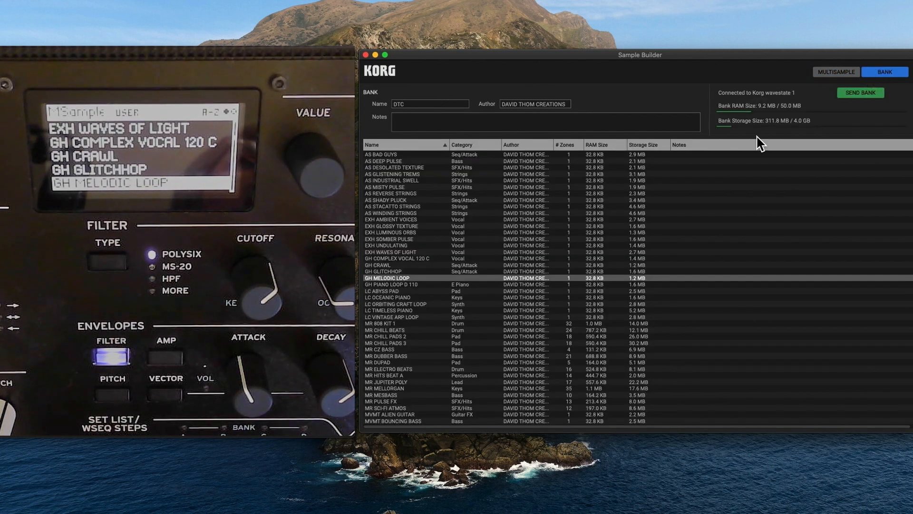
{"action": "double_click", "coordinate": [400, 298]}
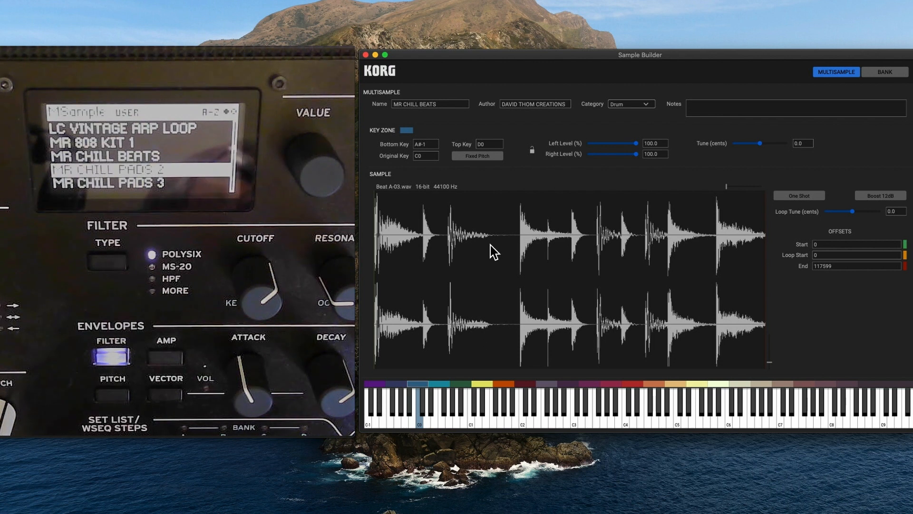
{"action": "left_click", "coordinate": [883, 72]}
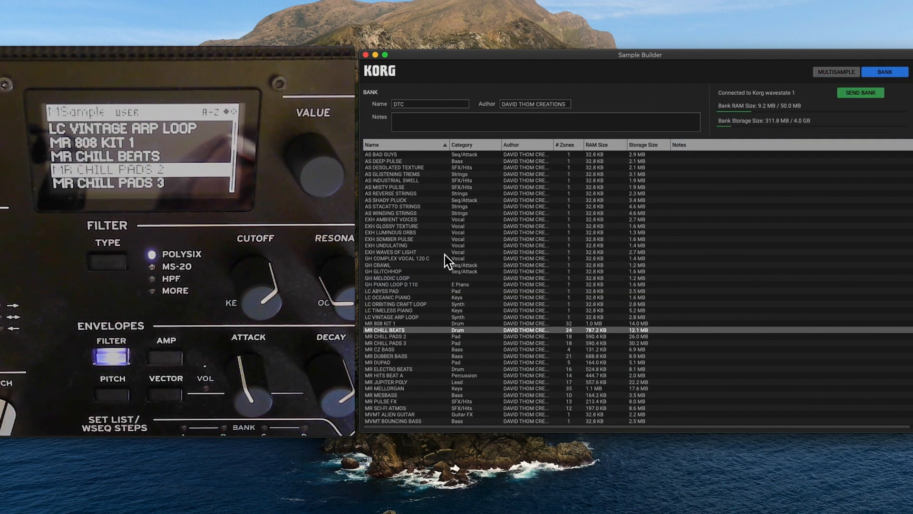
Step: Open MR CHILL PADS 2, link and raise the G-1 to C#0 zone's left and right levels to 100%, and select the D0 to G#0 zone
{"action": "double_click", "coordinate": [388, 336]}
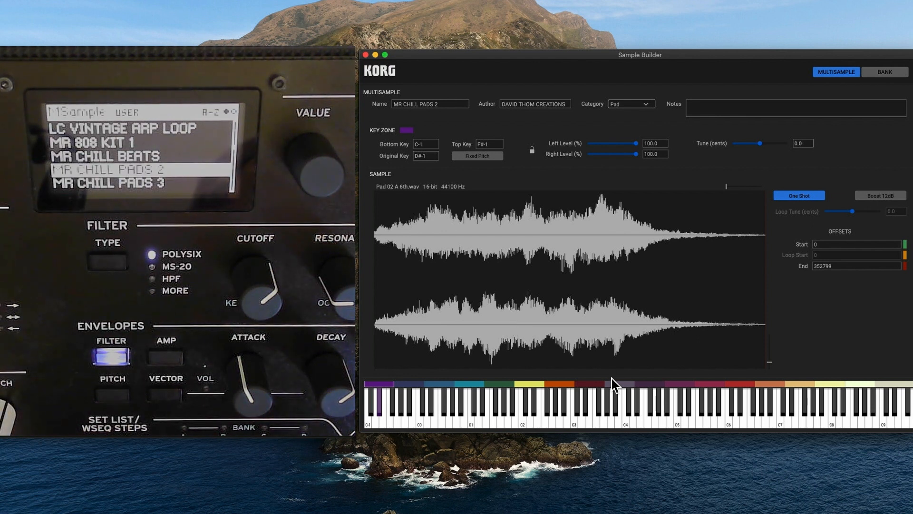
{"action": "left_click", "coordinate": [595, 383]}
{"action": "left_click", "coordinate": [387, 384]}
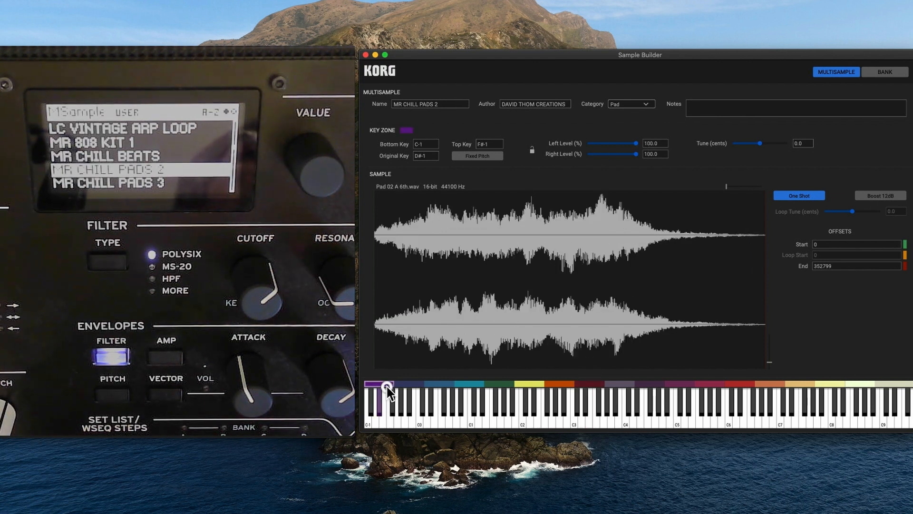
{"action": "left_click", "coordinate": [398, 384]}
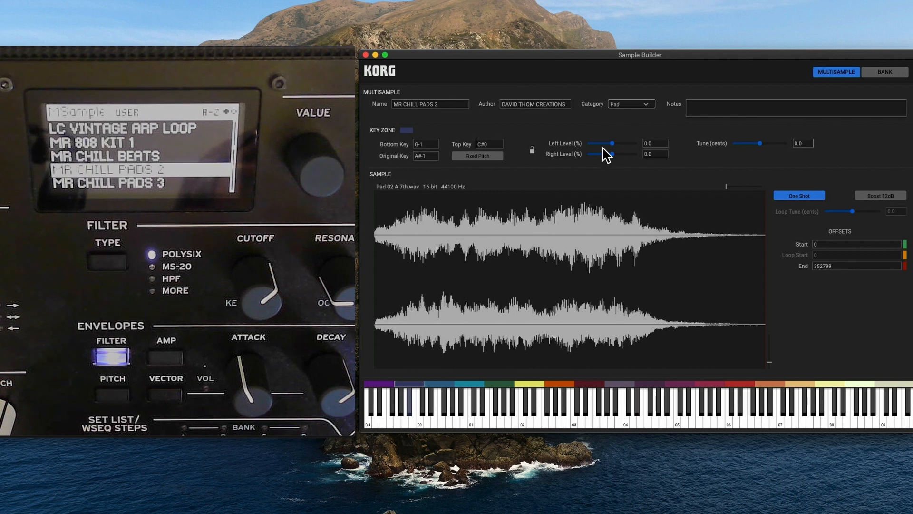
{"action": "left_click", "coordinate": [532, 151]}
{"action": "left_click_drag", "start_coordinate": [616, 147], "coordinate": [673, 147]}
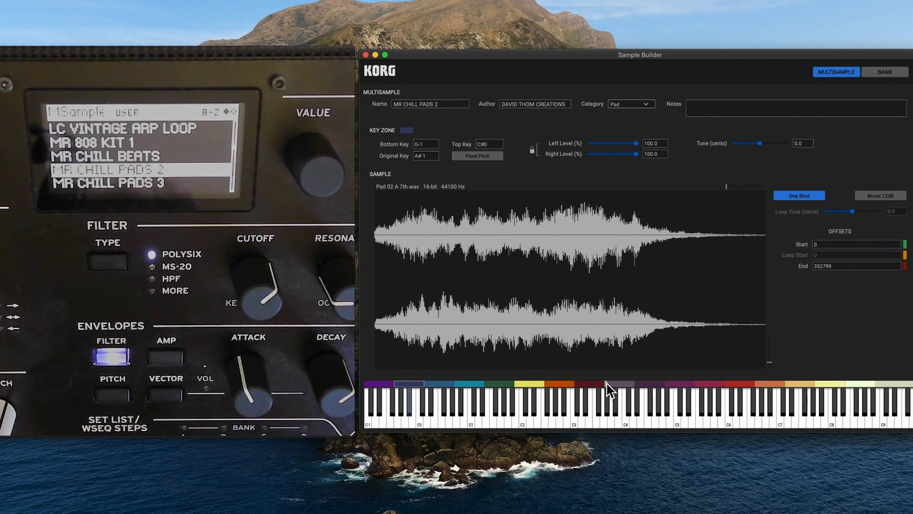
{"action": "left_click", "coordinate": [444, 384]}
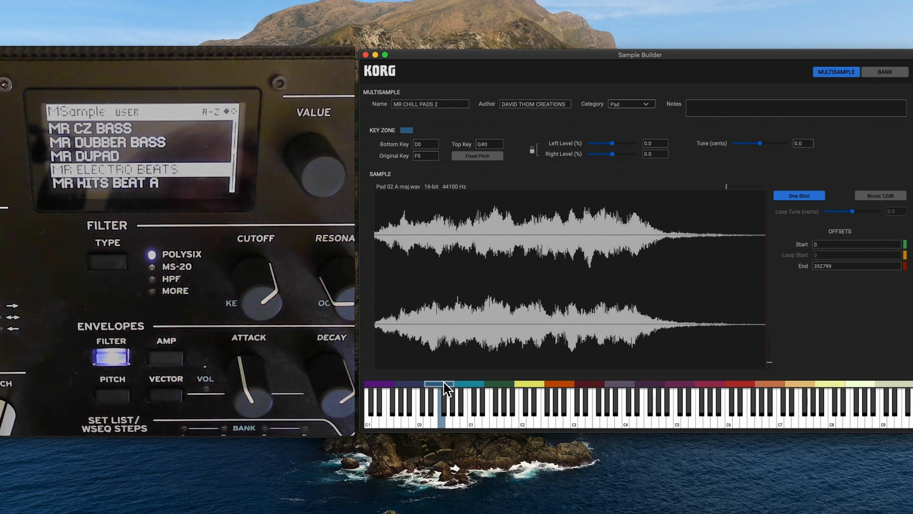
Step: Try to open MR HITS BEAT A and MR JUPITER POLY from the bank list, cancelling each time to keep the unsaved multisample edits
{"action": "left_click", "coordinate": [881, 74]}
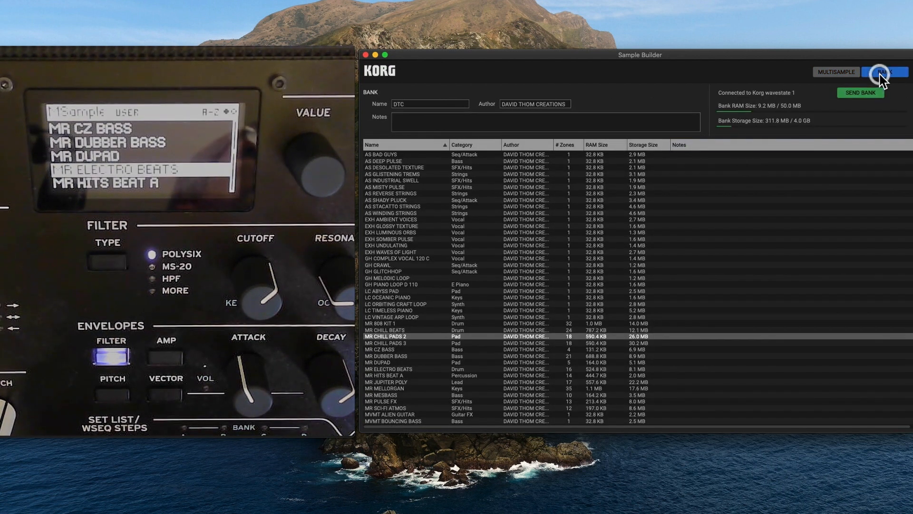
{"action": "double_click", "coordinate": [412, 376]}
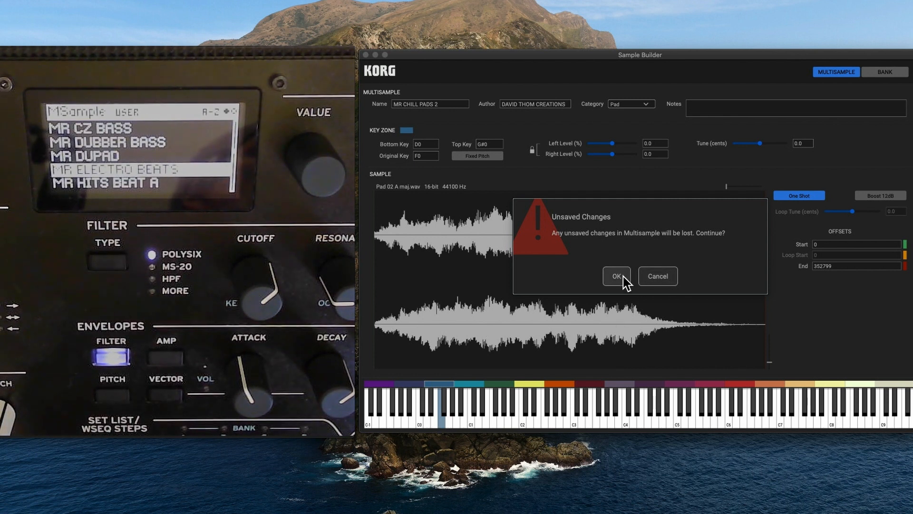
{"action": "left_click", "coordinate": [649, 279]}
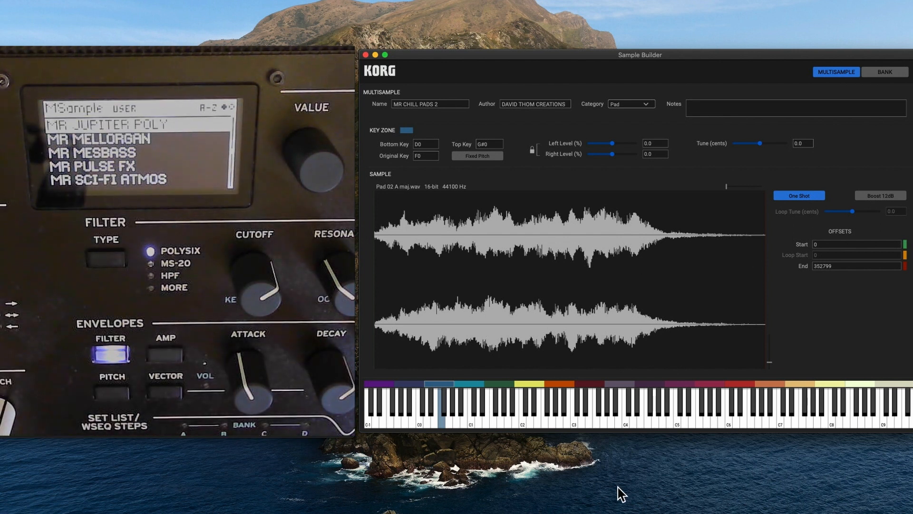
{"action": "key", "text": "XF86AudioRaiseVolume"}
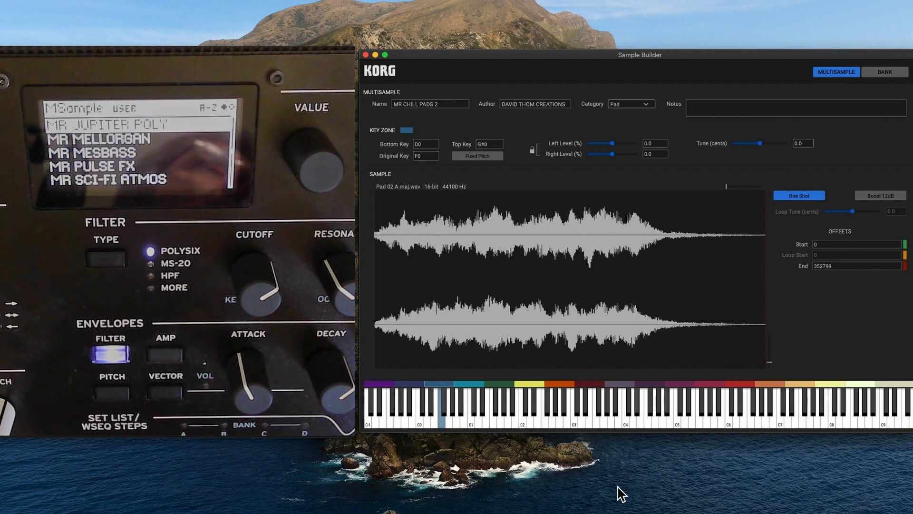
{"action": "left_click", "coordinate": [884, 72]}
{"action": "double_click", "coordinate": [421, 383]}
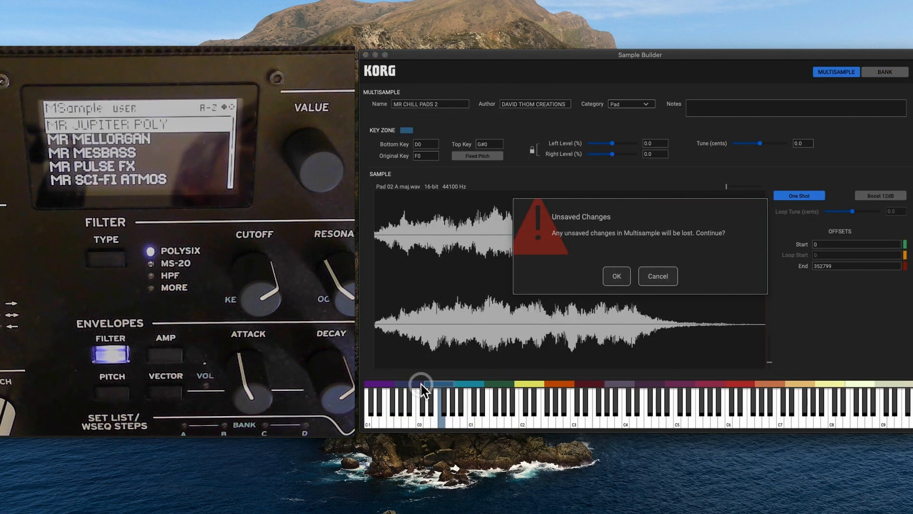
{"action": "left_click", "coordinate": [648, 277]}
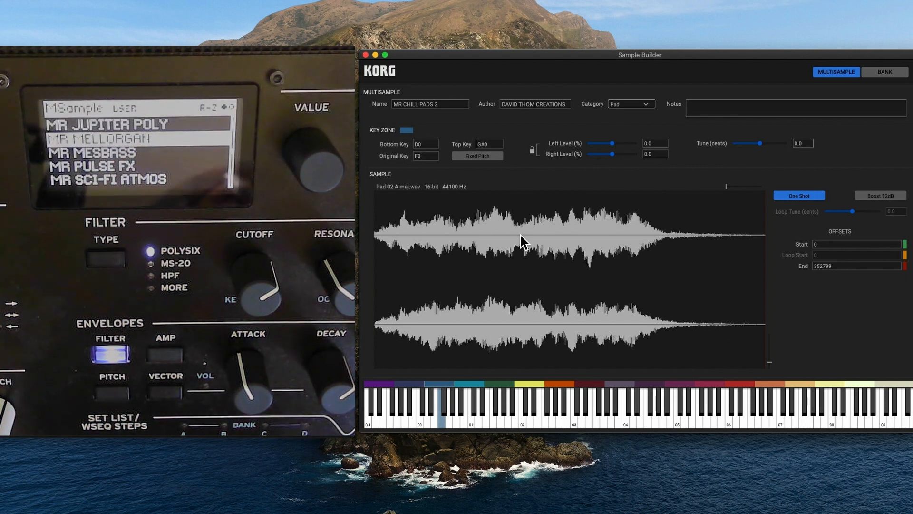
Step: Open MR MELLORGAN, discarding the unsaved MR CHILL PADS 2 edits, and view MR MESBASS from the bank list
{"action": "left_click", "coordinate": [875, 73]}
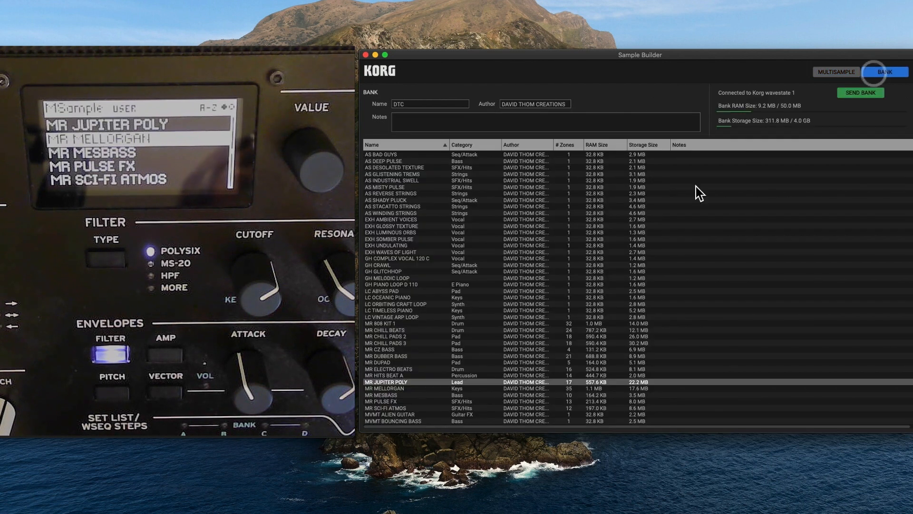
{"action": "double_click", "coordinate": [436, 388]}
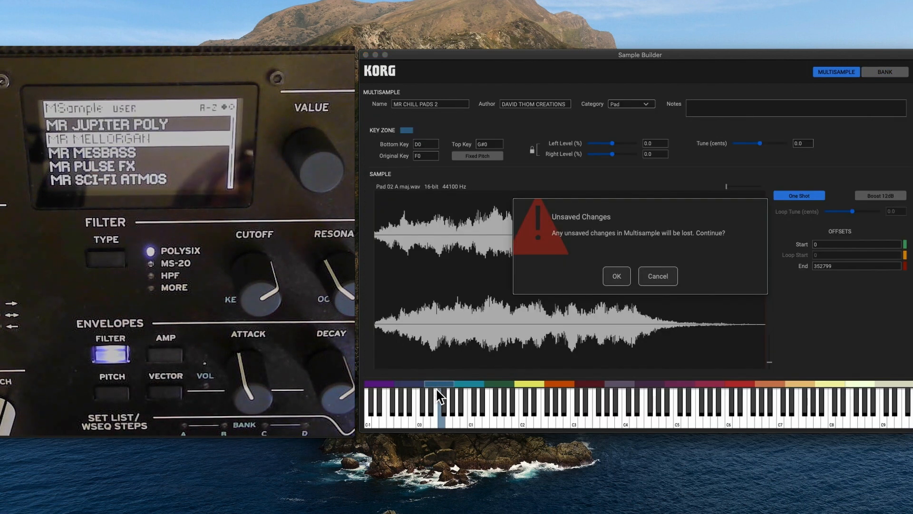
{"action": "left_click", "coordinate": [618, 278]}
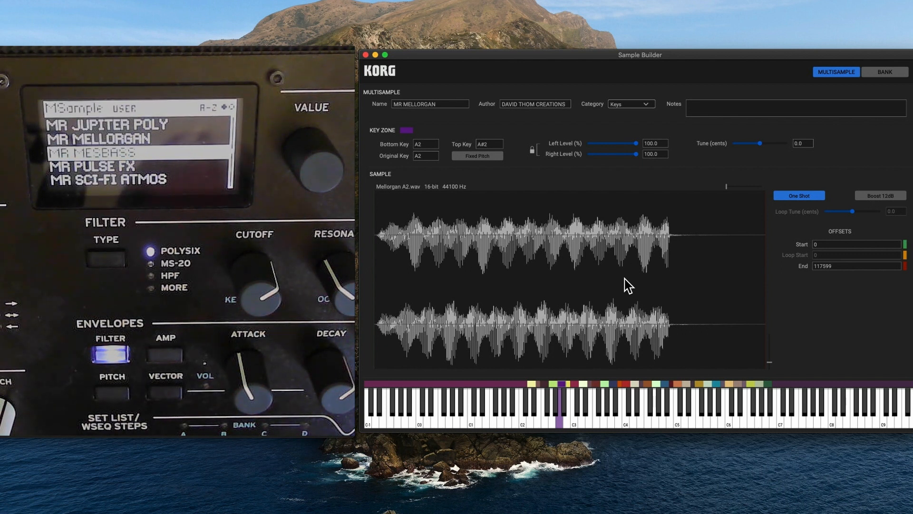
{"action": "left_click", "coordinate": [885, 70]}
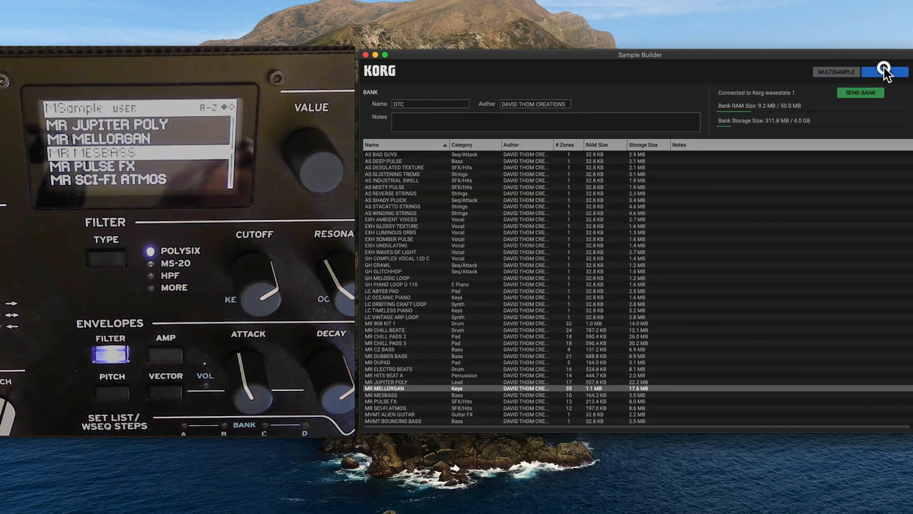
{"action": "double_click", "coordinate": [405, 395]}
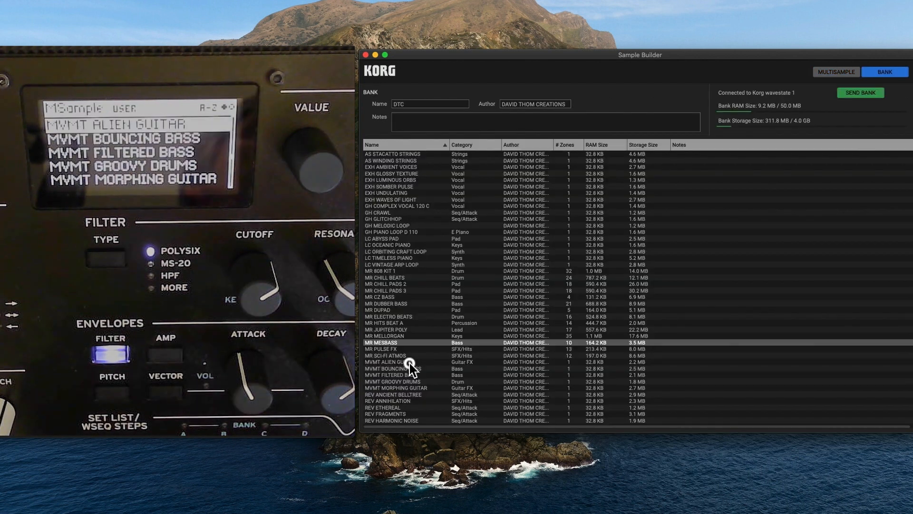
Step: View the MVMT ALIEN GUITAR, MVMT BOUNCING BASS and MVMT GROOVY DRUMS multisamples, returning to the bank list after each
{"action": "double_click", "coordinate": [409, 363]}
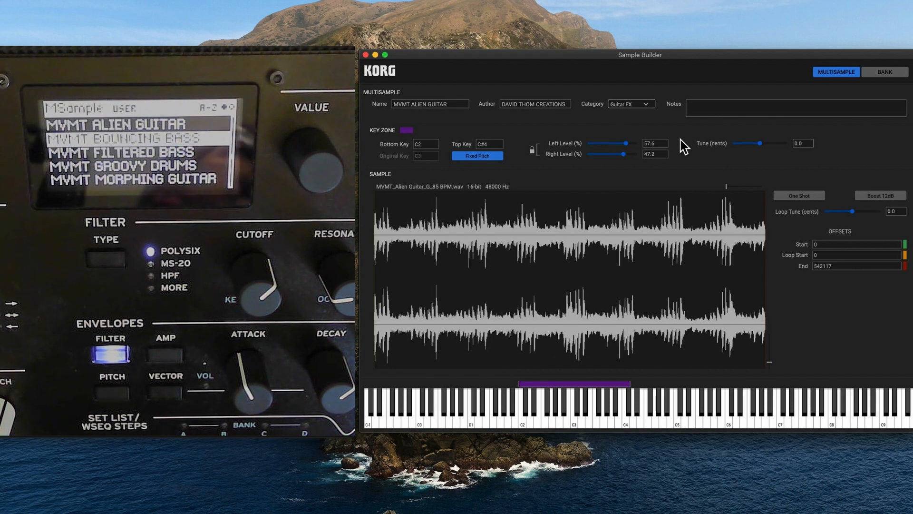
{"action": "left_click", "coordinate": [872, 74]}
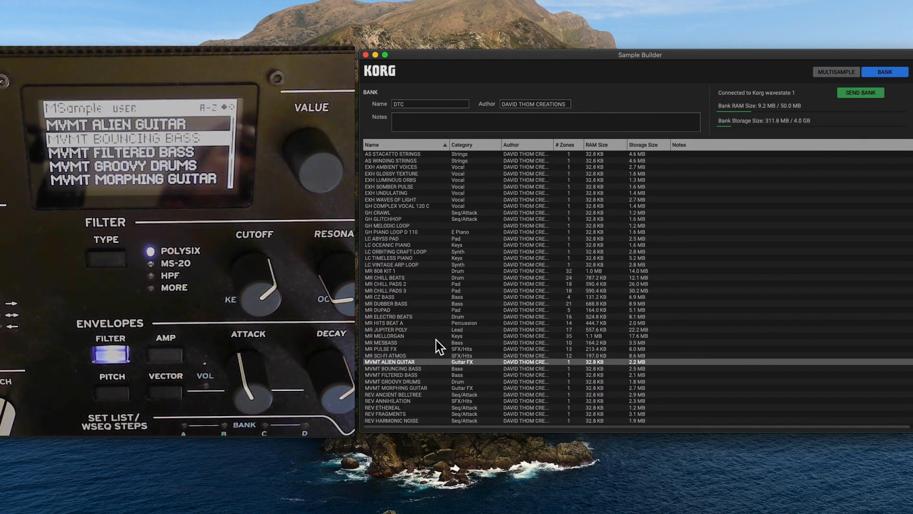
{"action": "double_click", "coordinate": [423, 368]}
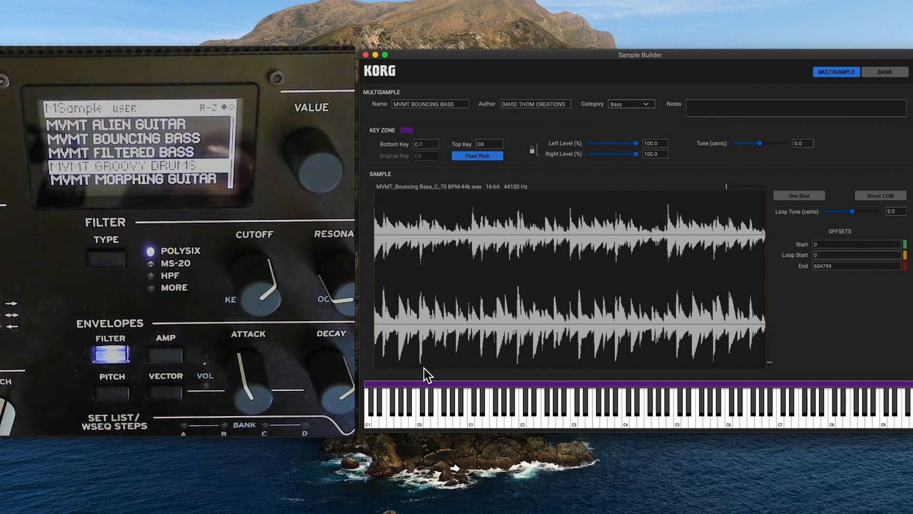
{"action": "left_click", "coordinate": [887, 72]}
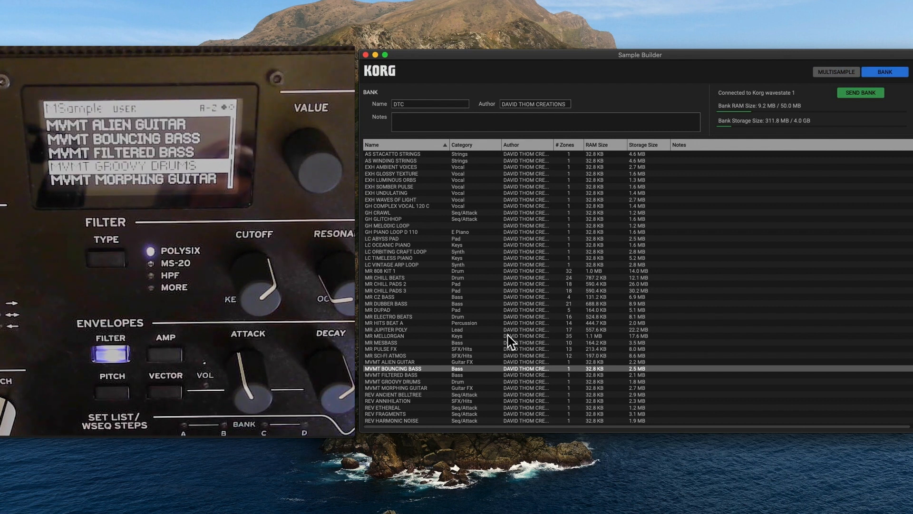
{"action": "double_click", "coordinate": [418, 382]}
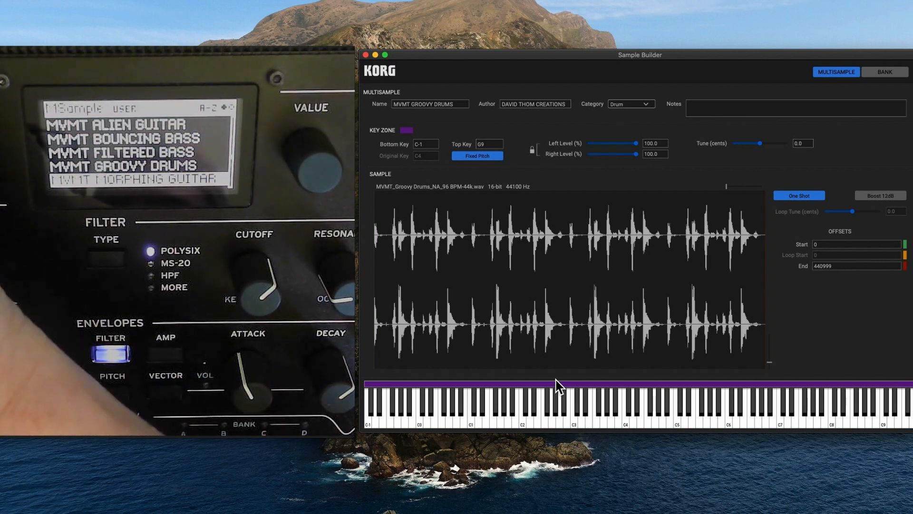
{"action": "left_click", "coordinate": [876, 73]}
Step: View the MVMT MORPHING GUITAR, REV ANCIENT BELLTREE and REV ETHEREAL multisamples, returning to the bank list after each
{"action": "scroll", "coordinate": [437, 389], "scroll_direction": "down", "scroll_amount": 1}
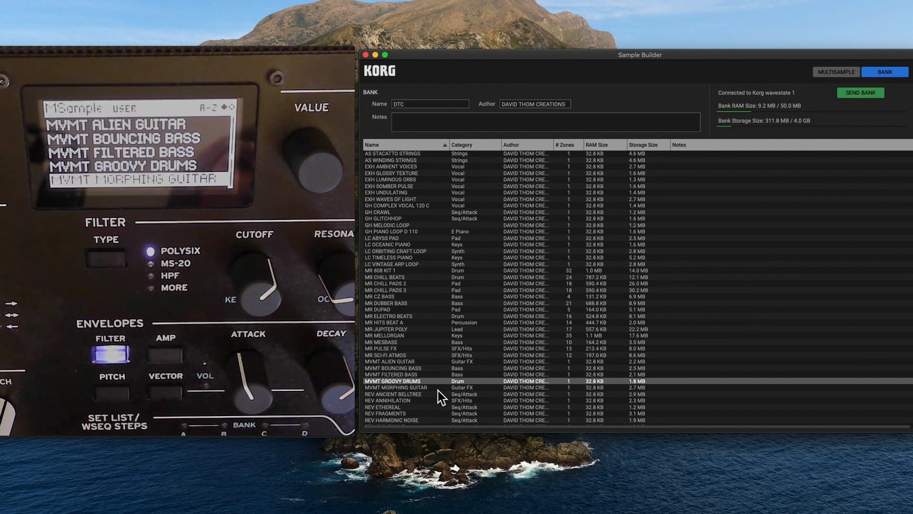
{"action": "double_click", "coordinate": [436, 388]}
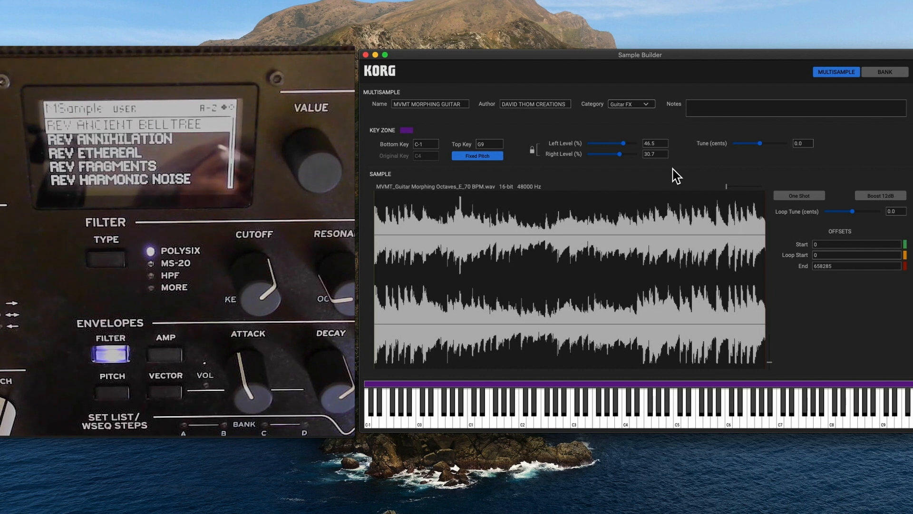
{"action": "left_click", "coordinate": [884, 74]}
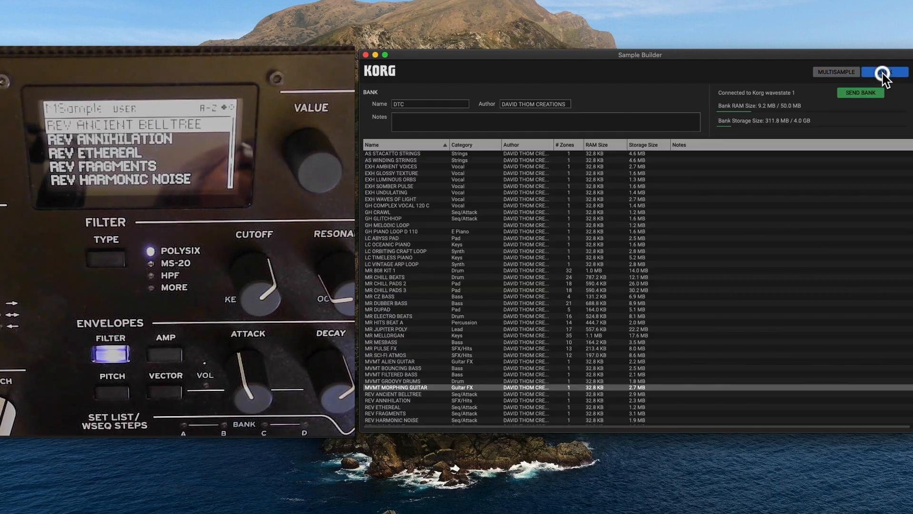
{"action": "double_click", "coordinate": [423, 394]}
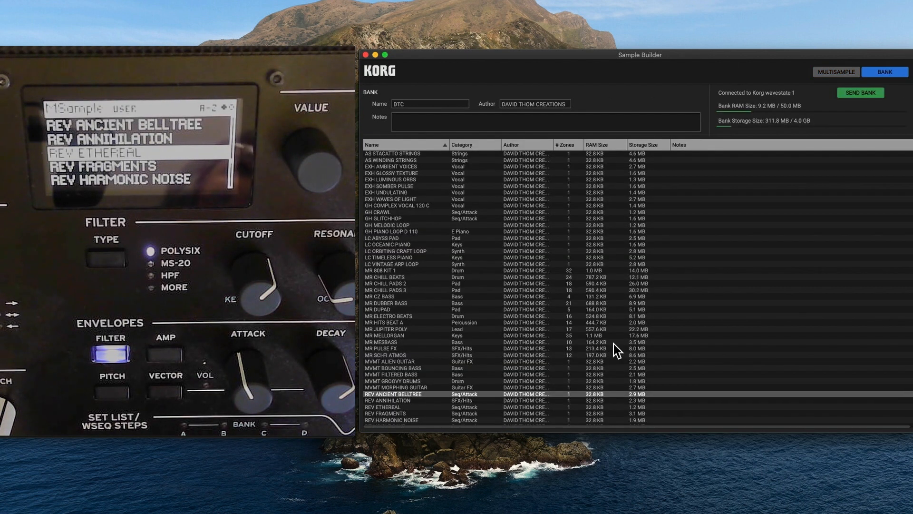
{"action": "double_click", "coordinate": [418, 408]}
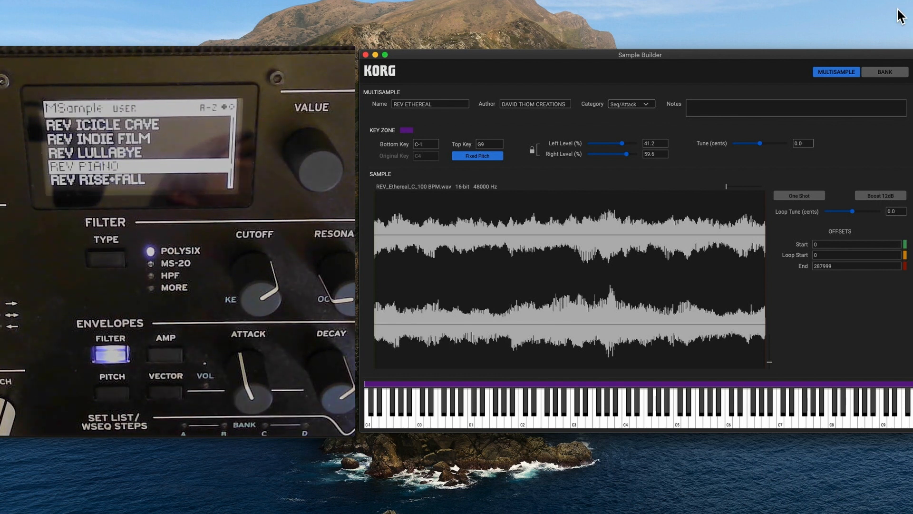
{"action": "left_click", "coordinate": [880, 73]}
Step: View the REV HARMONIC NOISE and REV PIANO multisamples, and return to the bank list
{"action": "scroll", "coordinate": [475, 367], "scroll_direction": "down", "scroll_amount": 4}
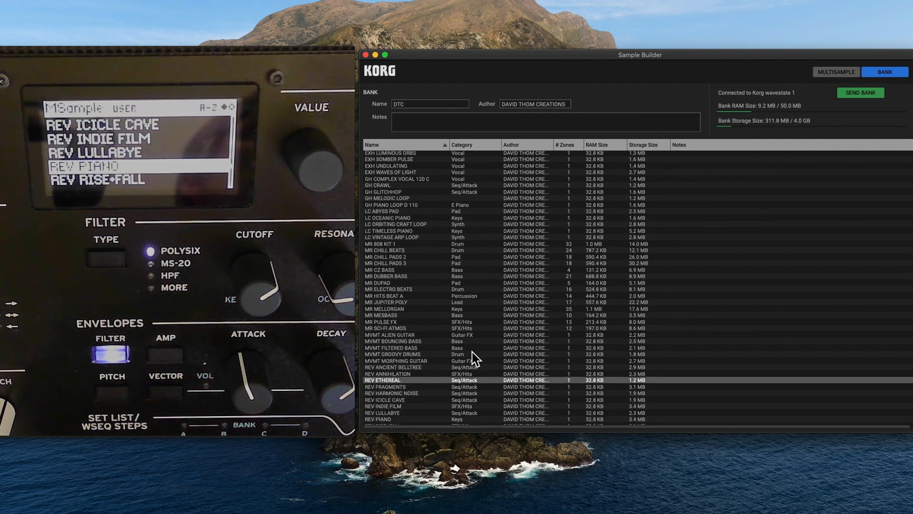
{"action": "double_click", "coordinate": [418, 392]}
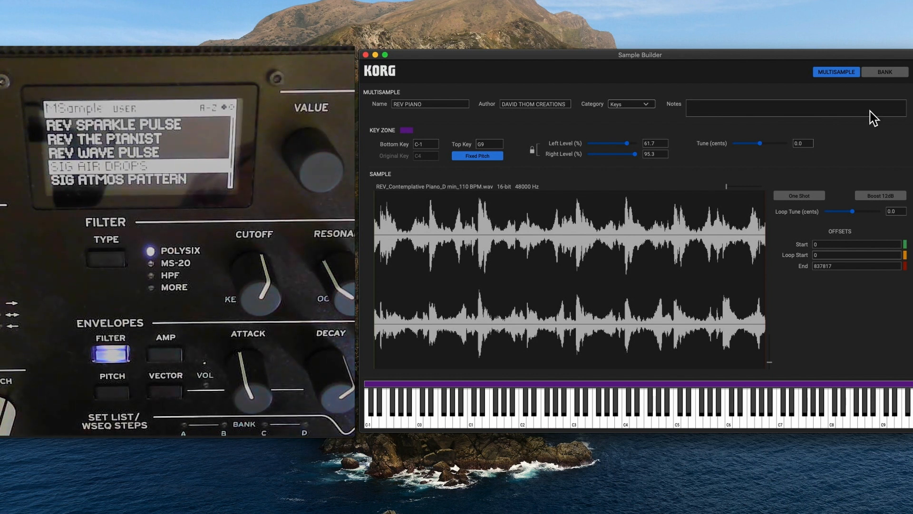
{"action": "left_click", "coordinate": [886, 72]}
Step: View the SIG AIR DROPS and SUB CRUSH SWELLS multisamples, and open SUB GRAINY WOBBLE from the bank list
{"action": "scroll", "coordinate": [591, 265], "scroll_direction": "down", "scroll_amount": 3}
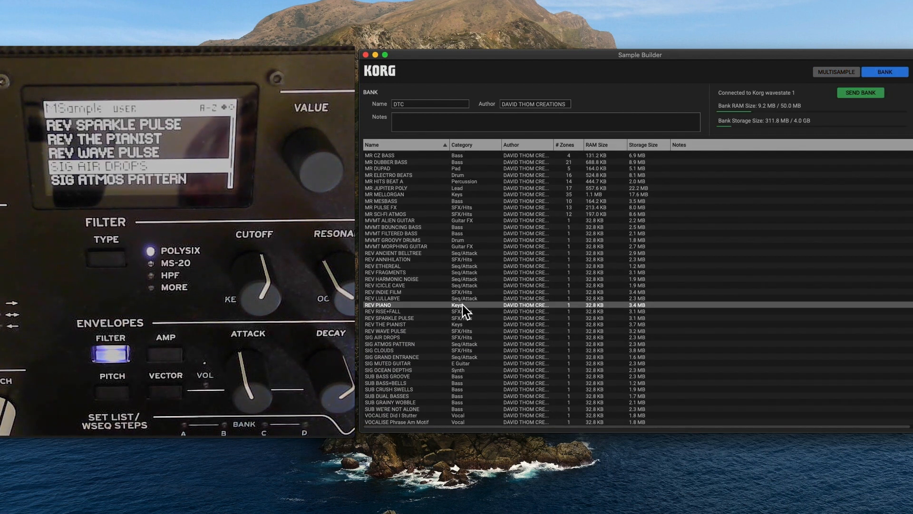
{"action": "double_click", "coordinate": [408, 338]}
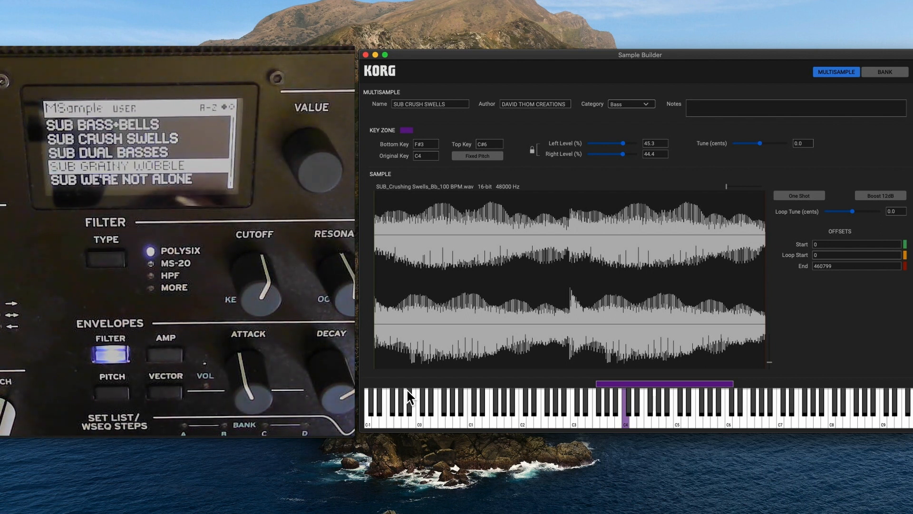
{"action": "left_click", "coordinate": [879, 72]}
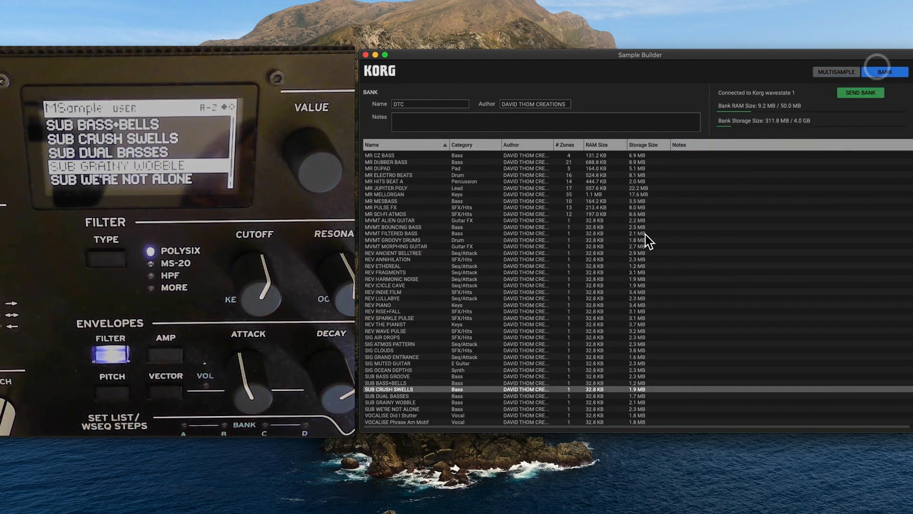
{"action": "left_click", "coordinate": [397, 409]}
{"action": "double_click", "coordinate": [397, 402]}
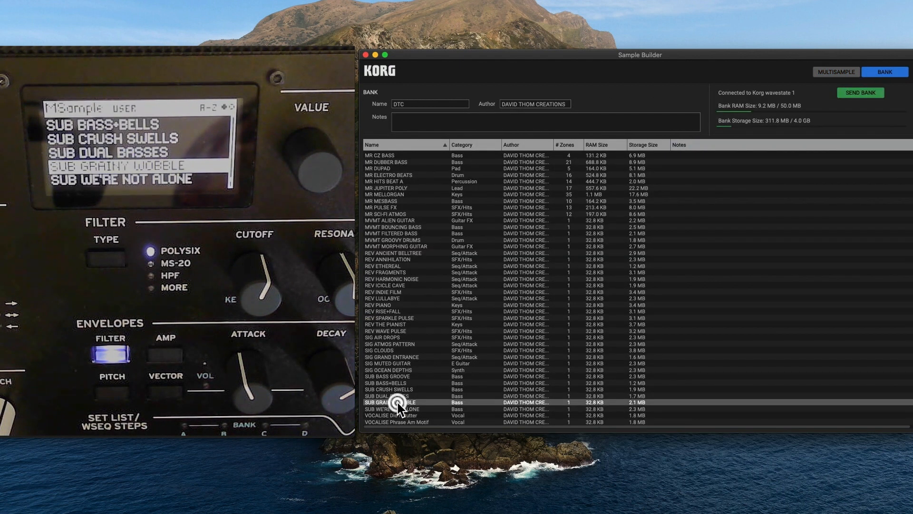